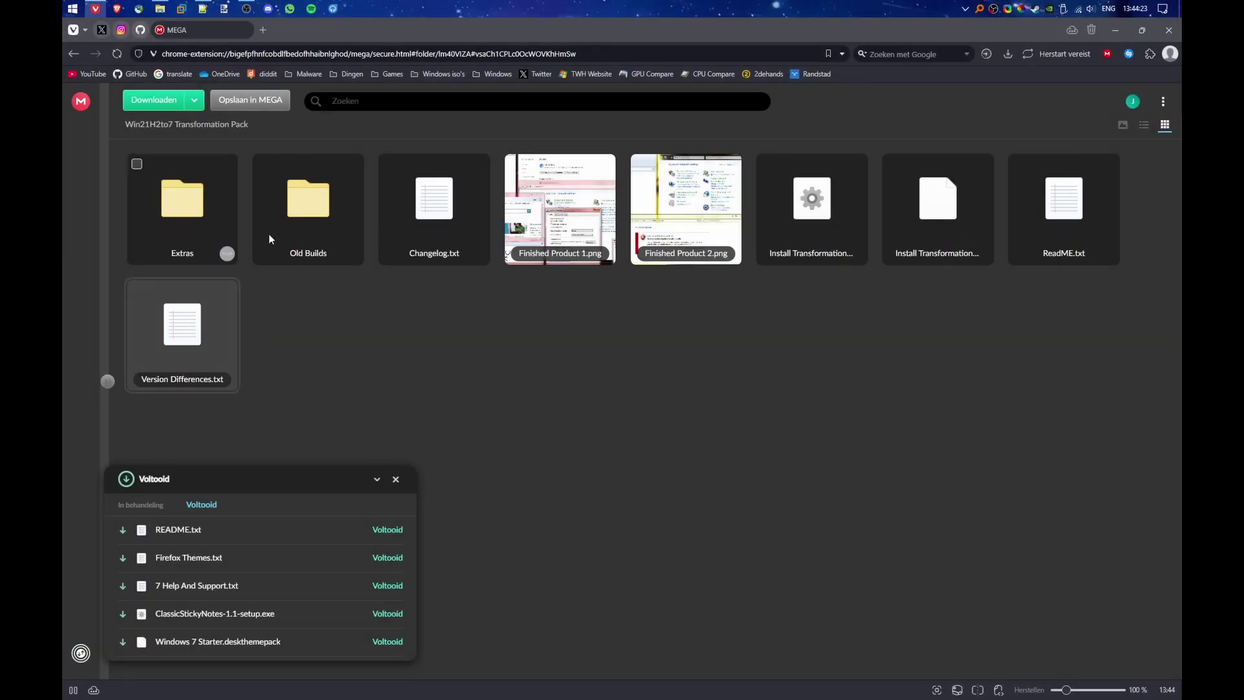
# View the preview images Finished Product 1.png and Finished Product 2.png, and close the image viewer
pyautogui.click(548, 209)
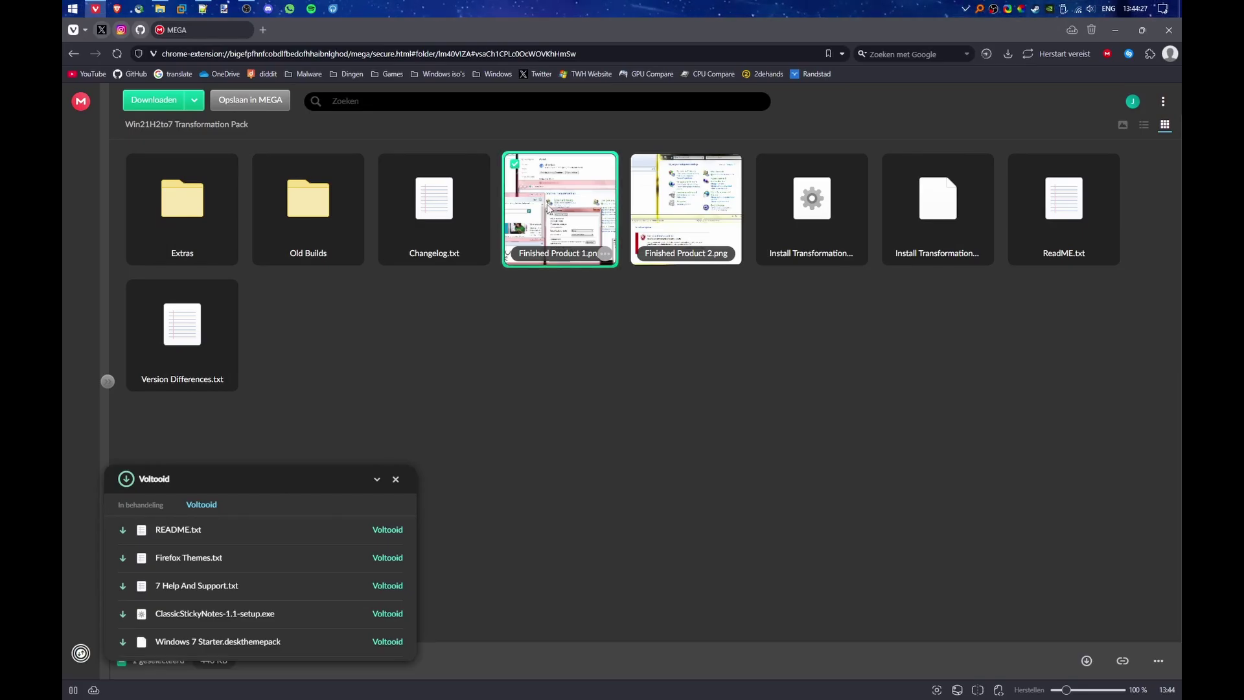
pyautogui.doubleClick(548, 209)
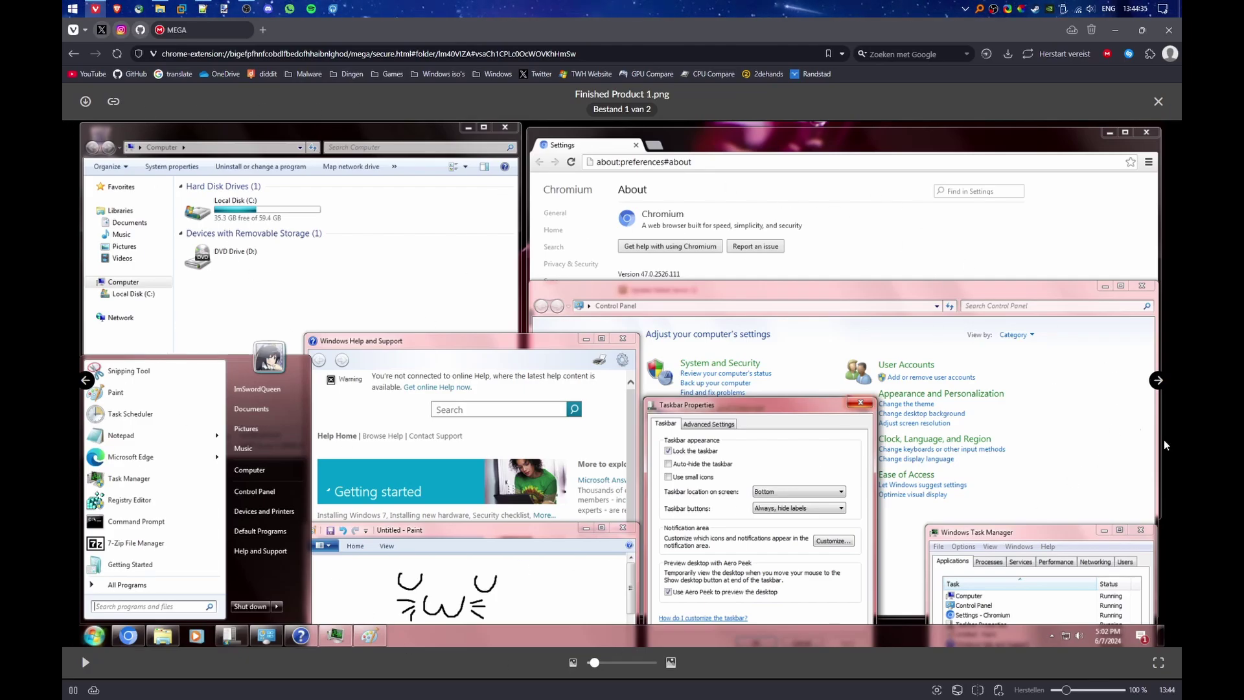
pyautogui.click(1156, 380)
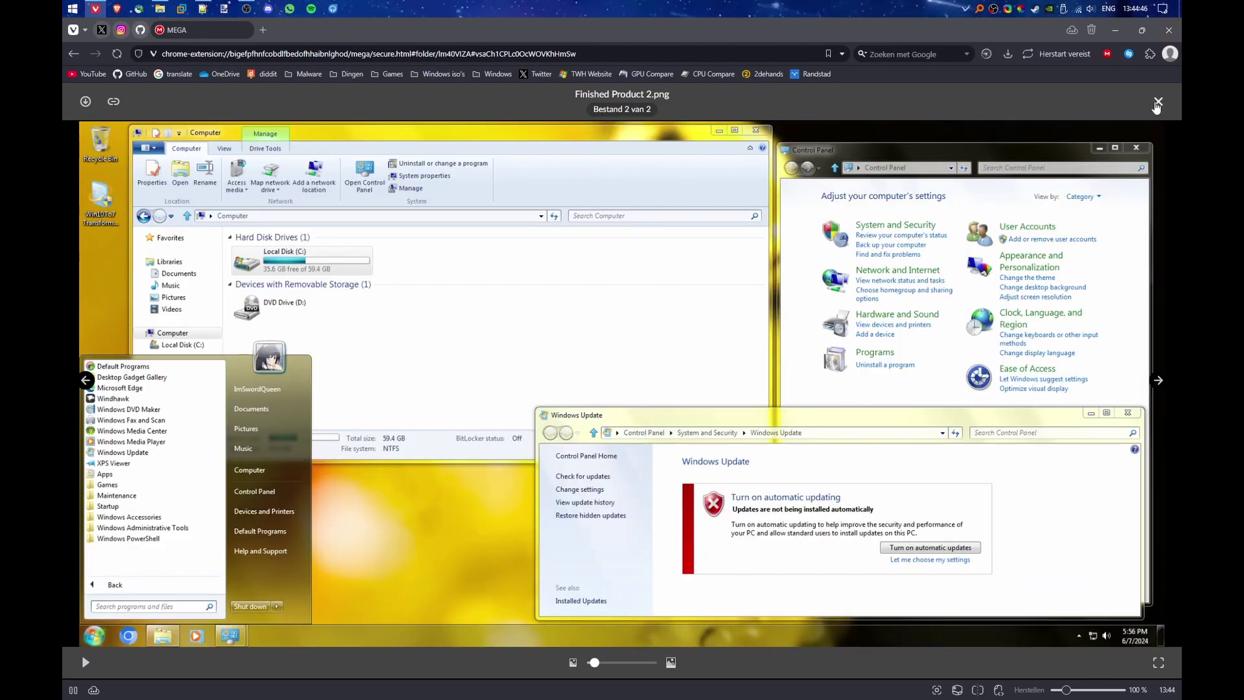
pyautogui.click(1159, 102)
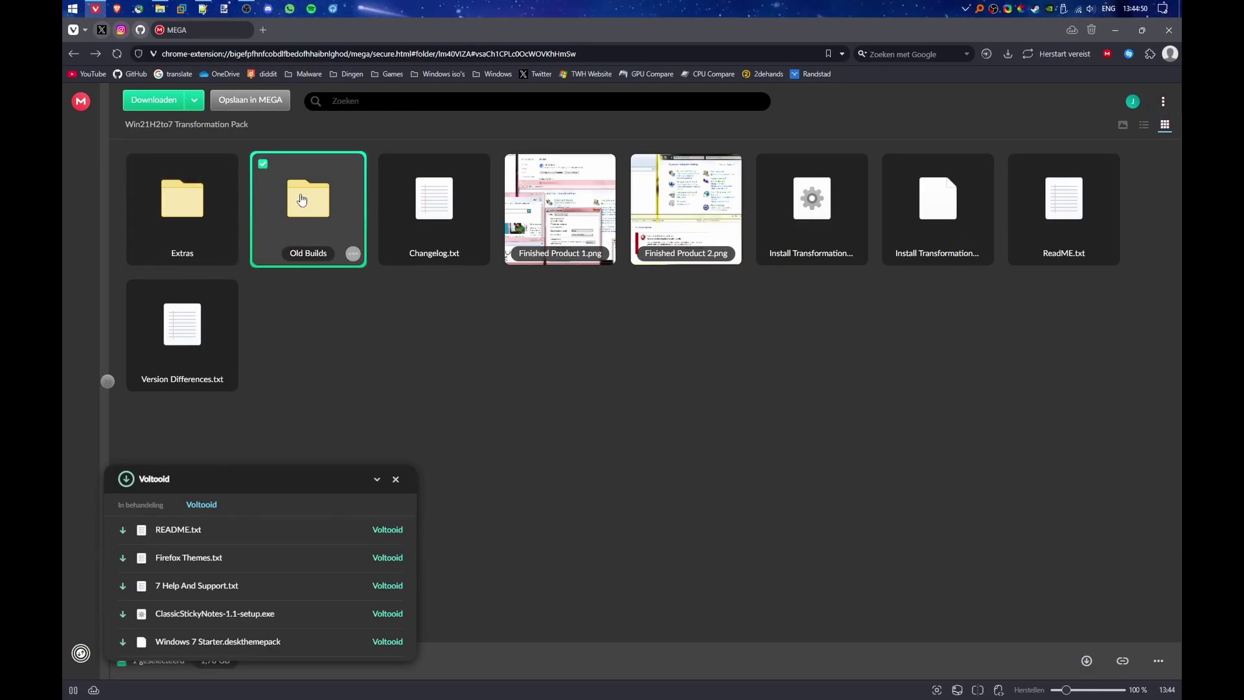
# Look into the Old Builds folder, and open ReadME.txt from the Win21H2to7 Transformation Pack folder
pyautogui.doubleClick(296, 198)
pyautogui.click(186, 124)
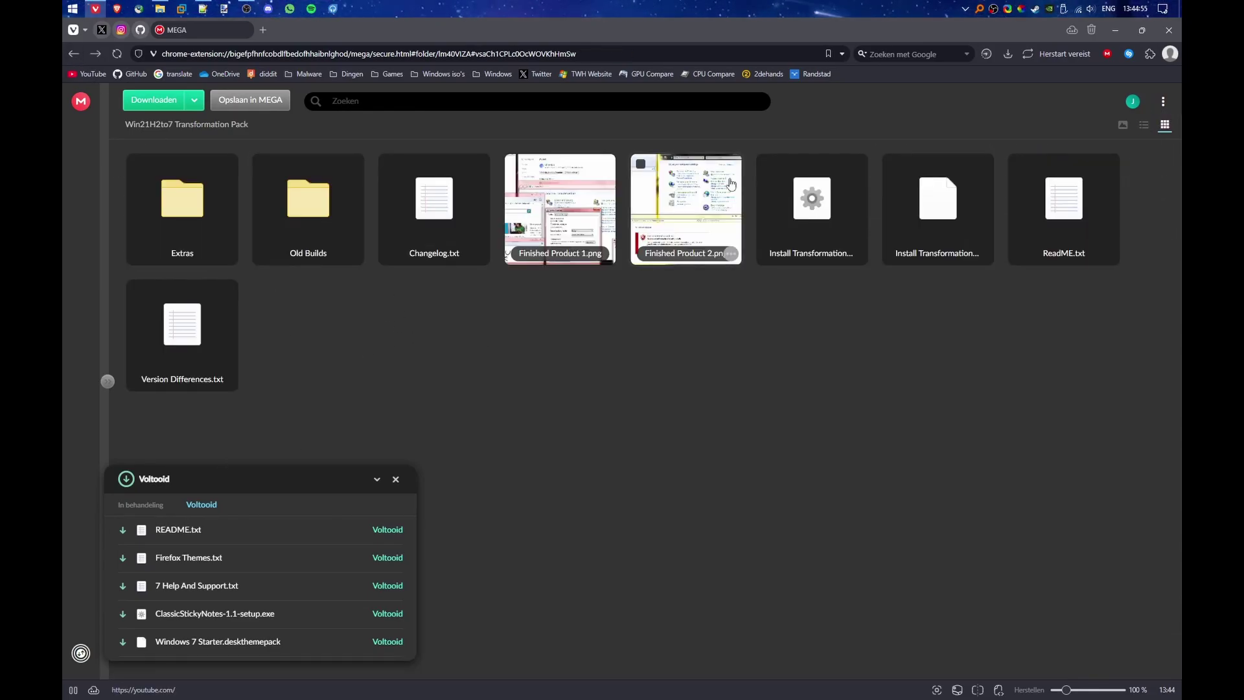
pyautogui.doubleClick(1088, 205)
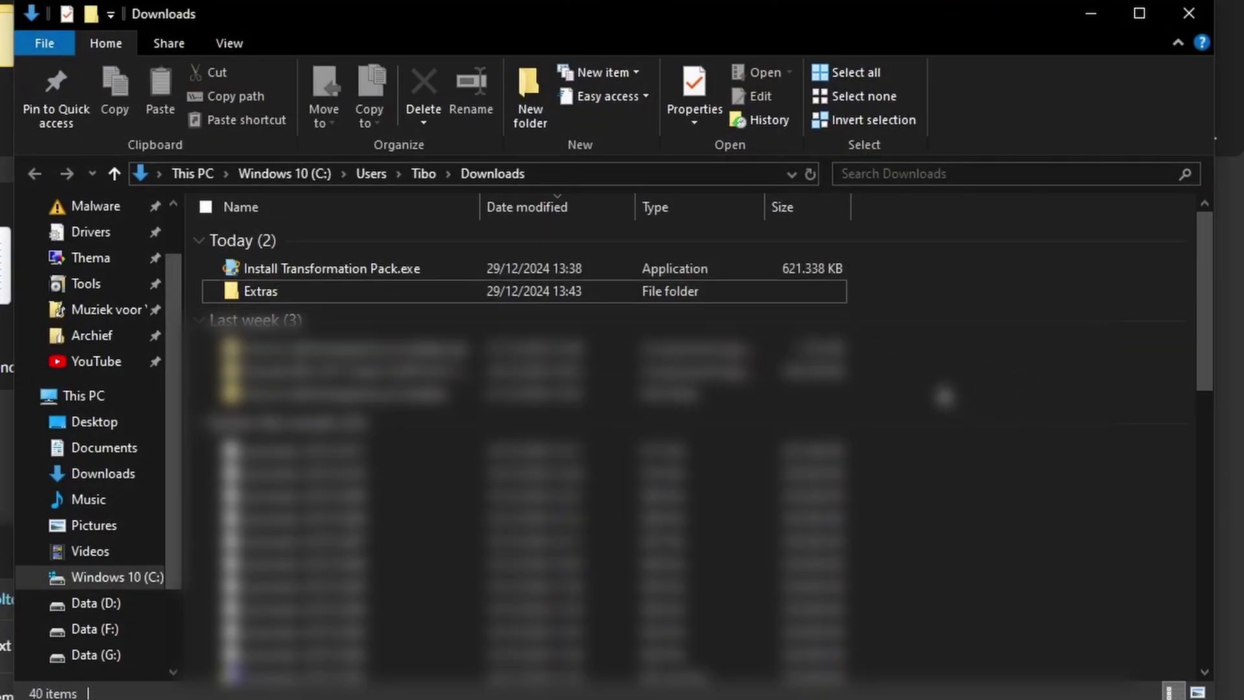
pyautogui.moveTo(920, 289)
pyautogui.mouseDown()
pyautogui.moveTo(685, 245)
pyautogui.moveTo(933, 266)
pyautogui.moveTo(691, 248)
pyautogui.moveTo(955, 281)
pyautogui.moveTo(727, 278)
pyautogui.moveTo(934, 290)
pyautogui.mouseUp()
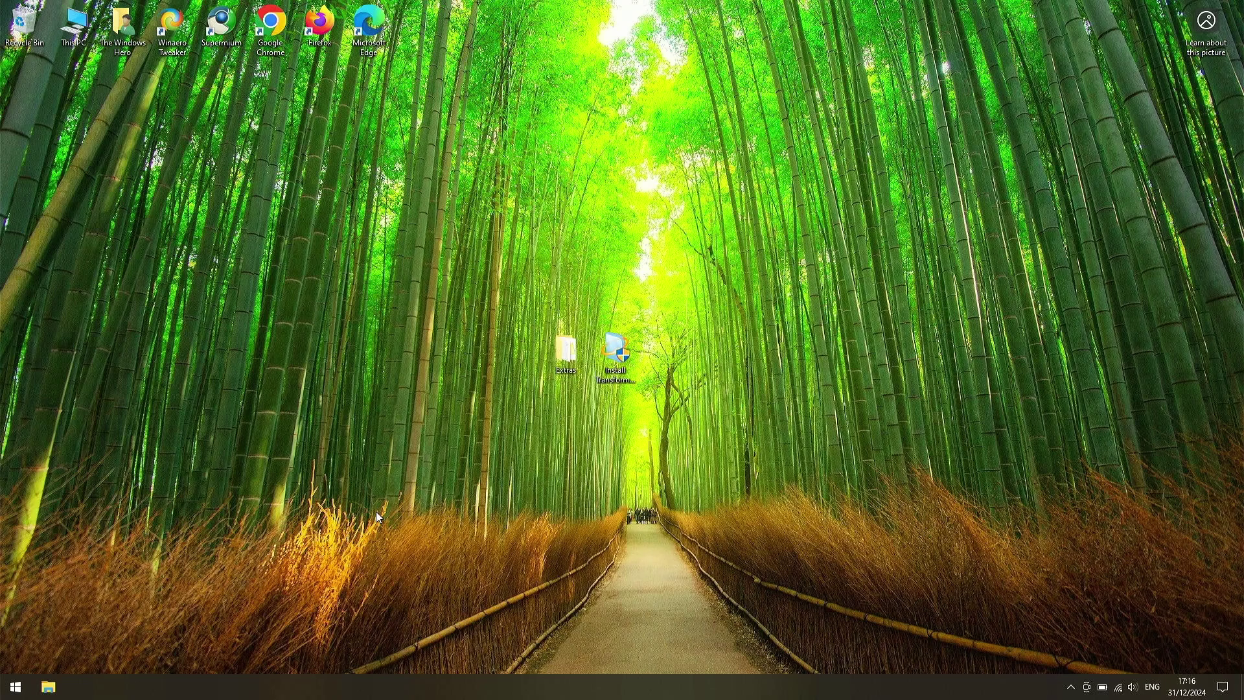
pyautogui.moveTo(521, 266); pyautogui.dragTo(641, 389)
pyautogui.moveTo(771, 441); pyautogui.dragTo(578, 352)
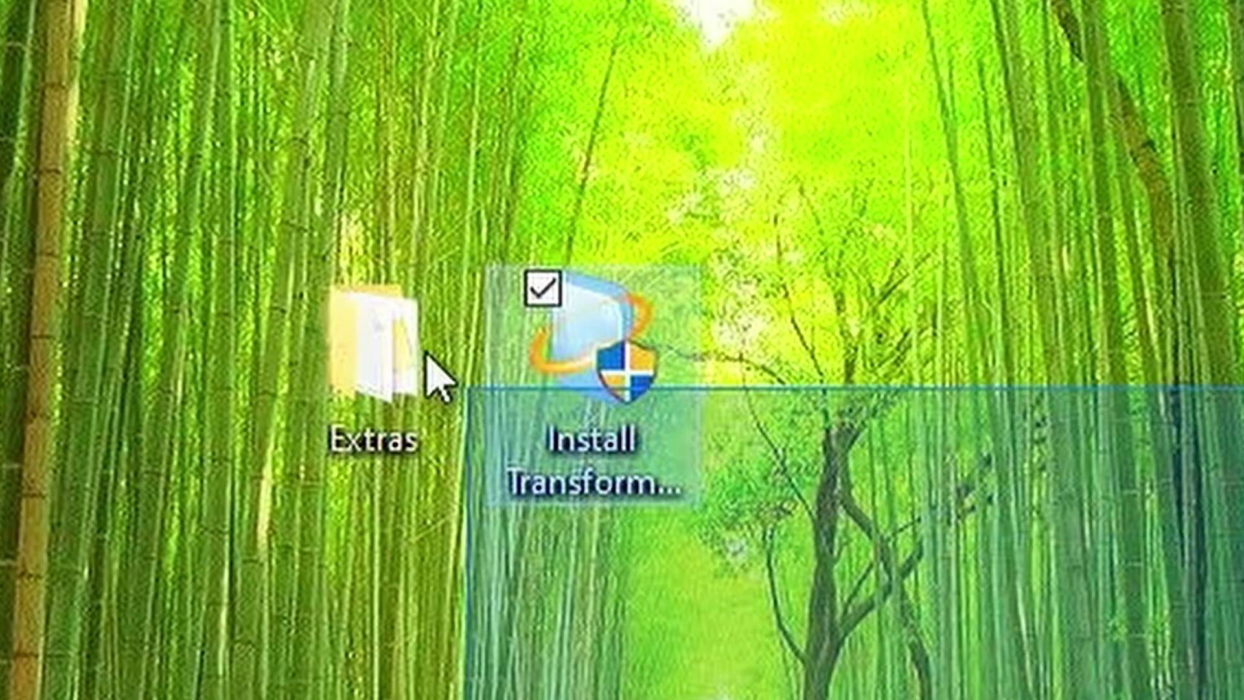
pyautogui.moveTo(426, 353); pyautogui.dragTo(116, 75)
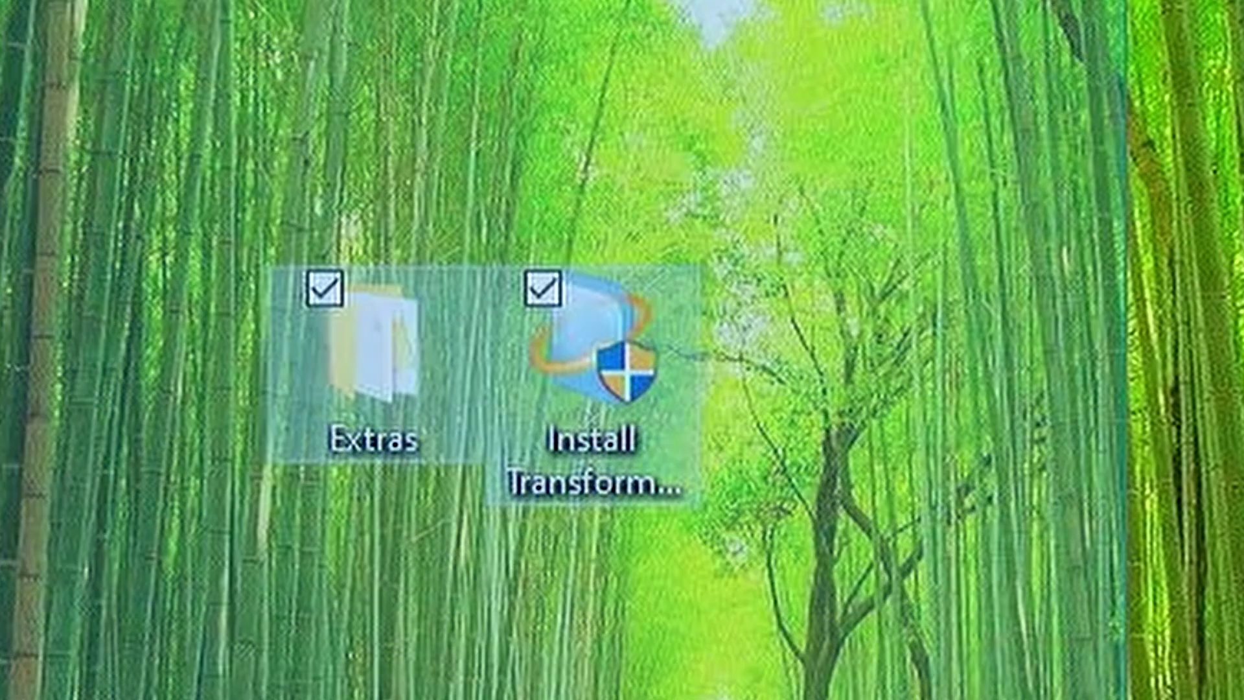
pyautogui.click(646, 279)
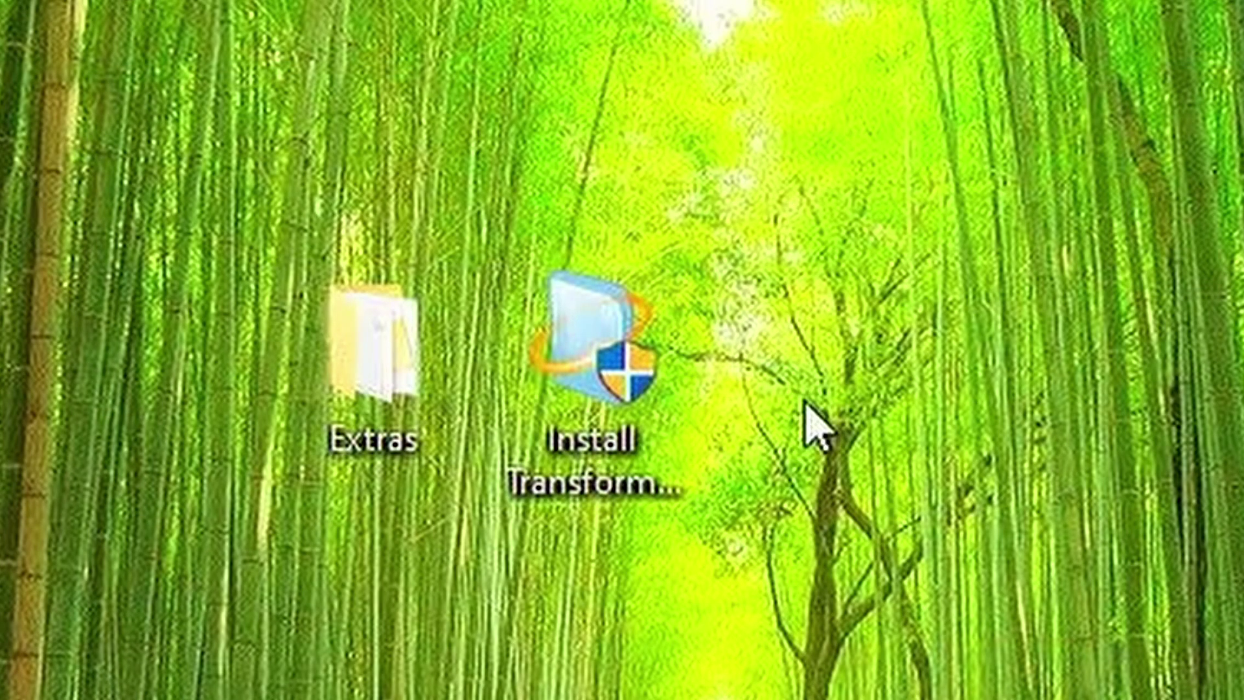
# Open the Extras folder on the desktop, read its README.txt, and close both windows
pyautogui.click(292, 367)
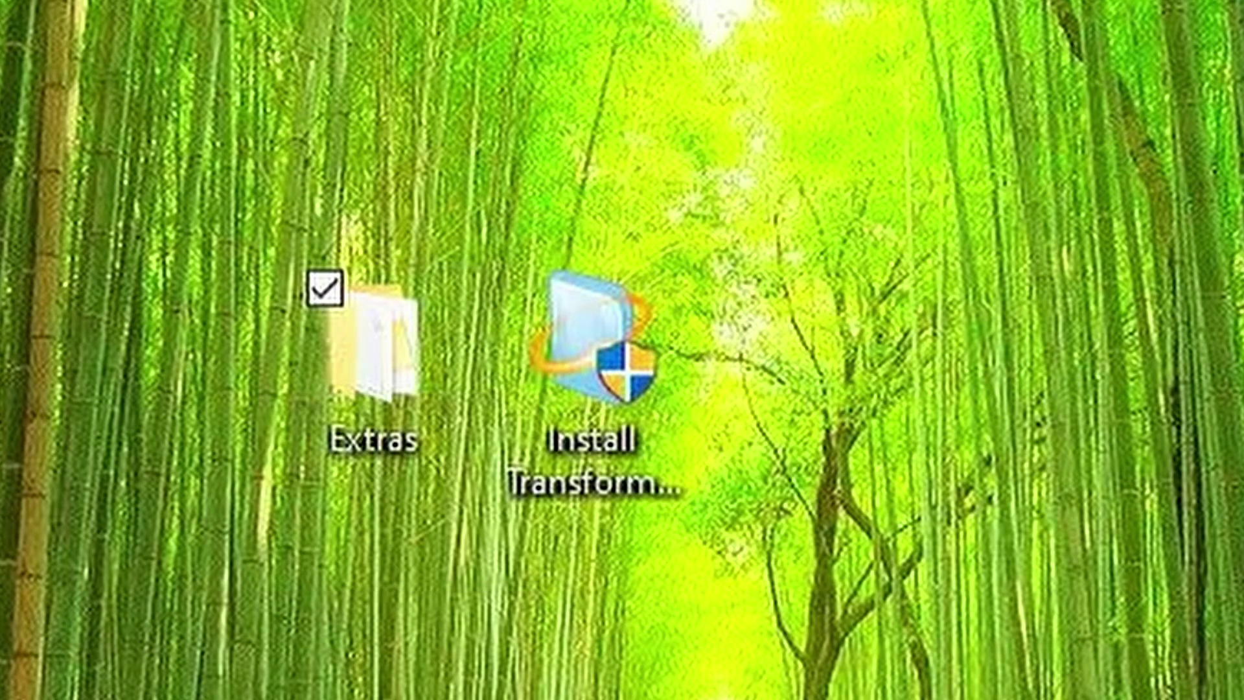
pyautogui.doubleClick(372, 350)
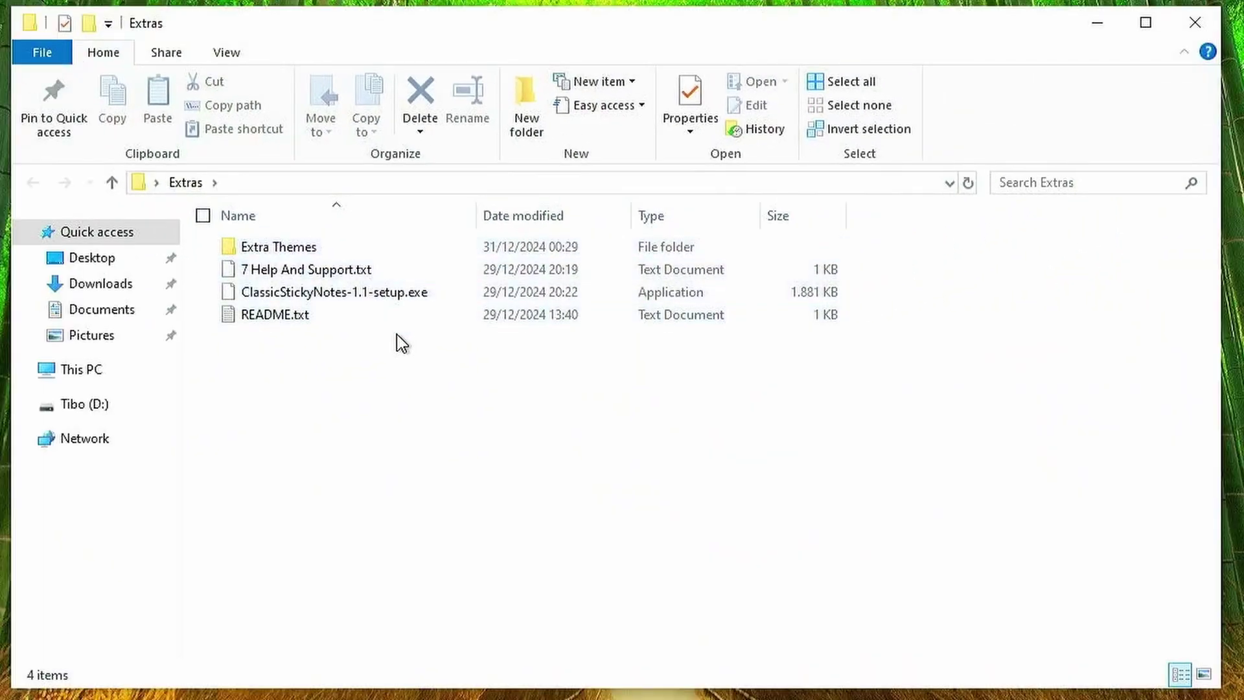
pyautogui.doubleClick(387, 318)
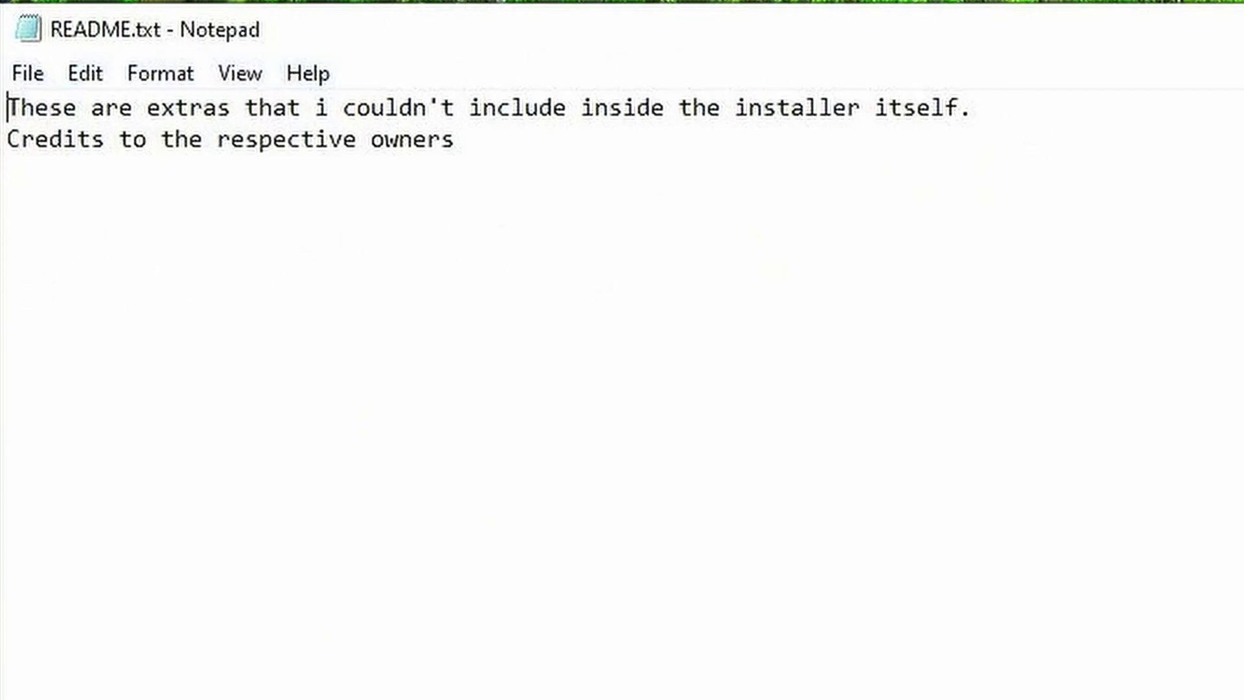
pyautogui.click(1192, 49)
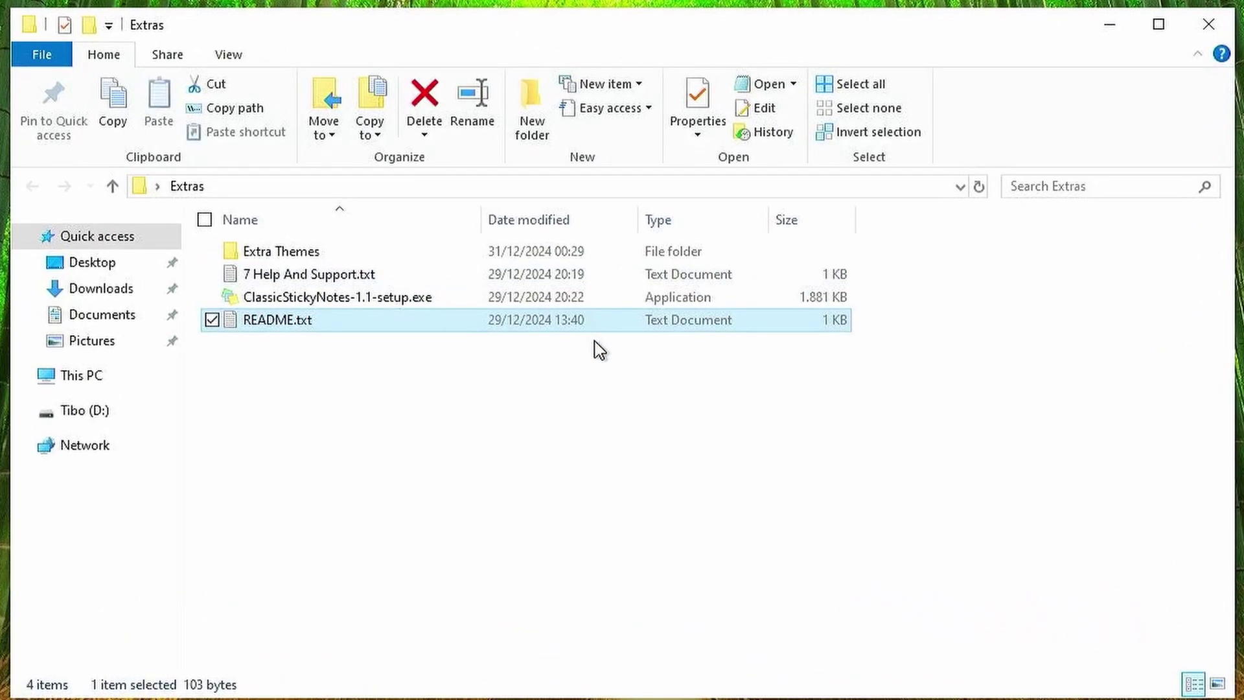
pyautogui.click(666, 369)
pyautogui.moveTo(537, 548); pyautogui.dragTo(579, 386)
pyautogui.moveTo(498, 366); pyautogui.dragTo(522, 395)
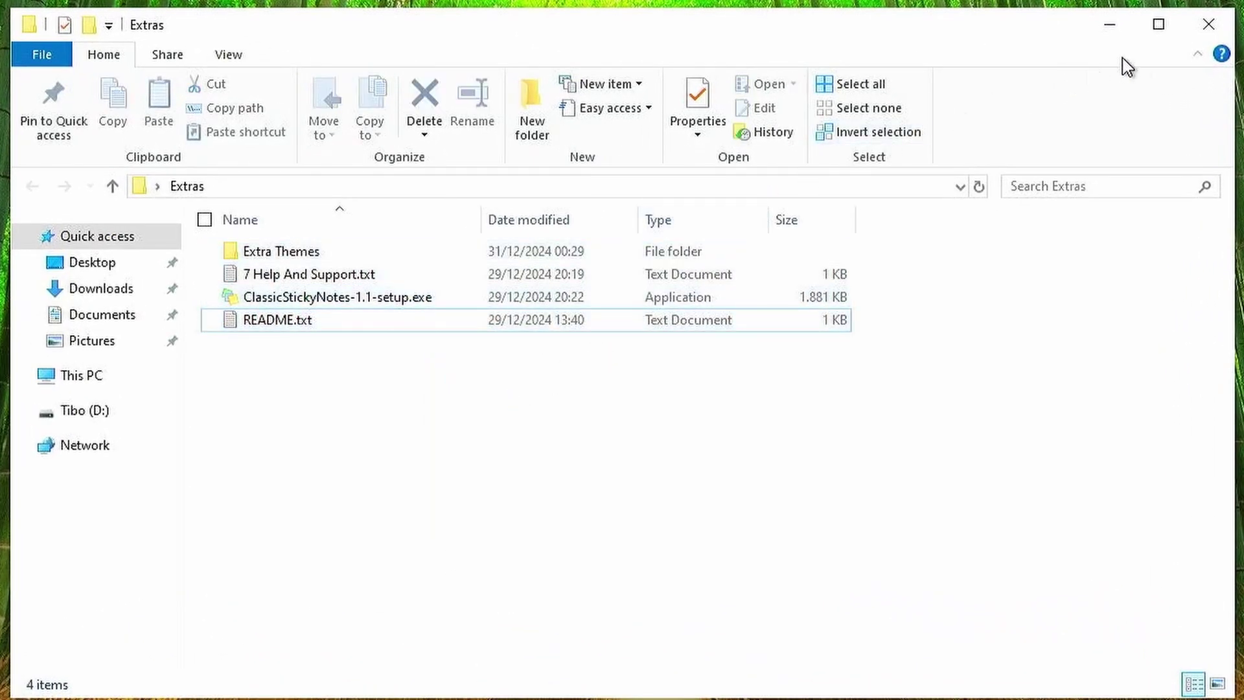
pyautogui.click(1209, 24)
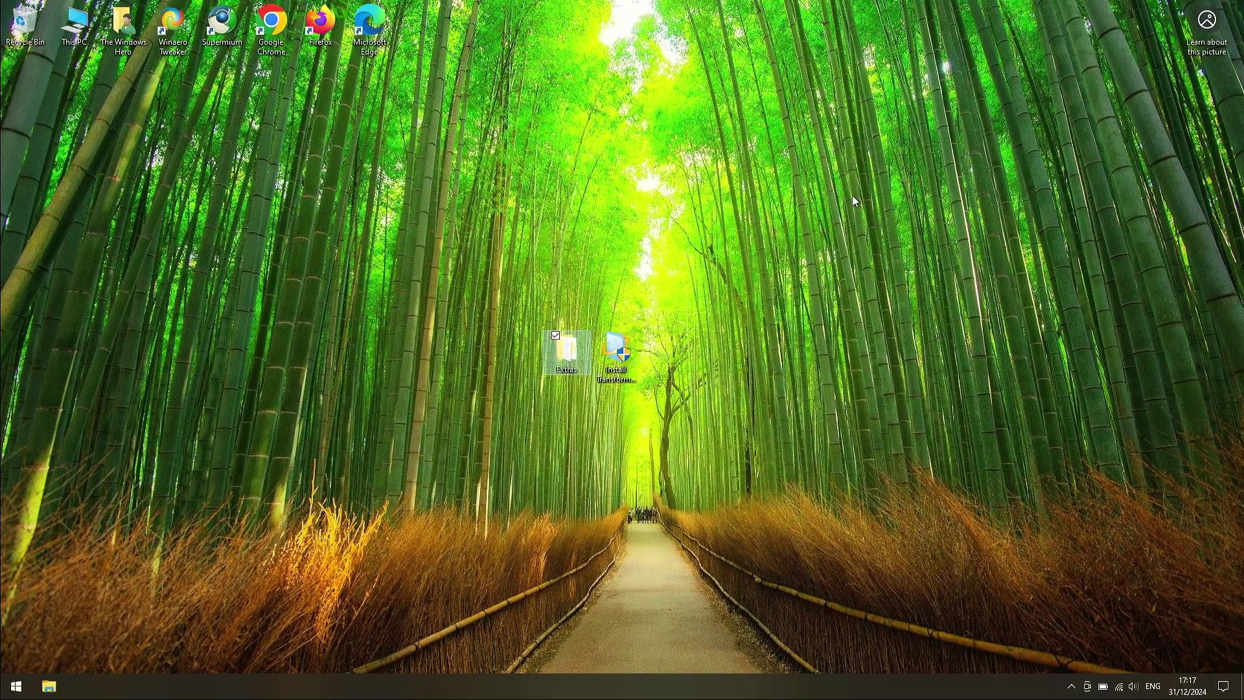
# Run Install Transformation Pack.exe from the desktop with administrator permission and continue past the Windows update warning
pyautogui.click(632, 218)
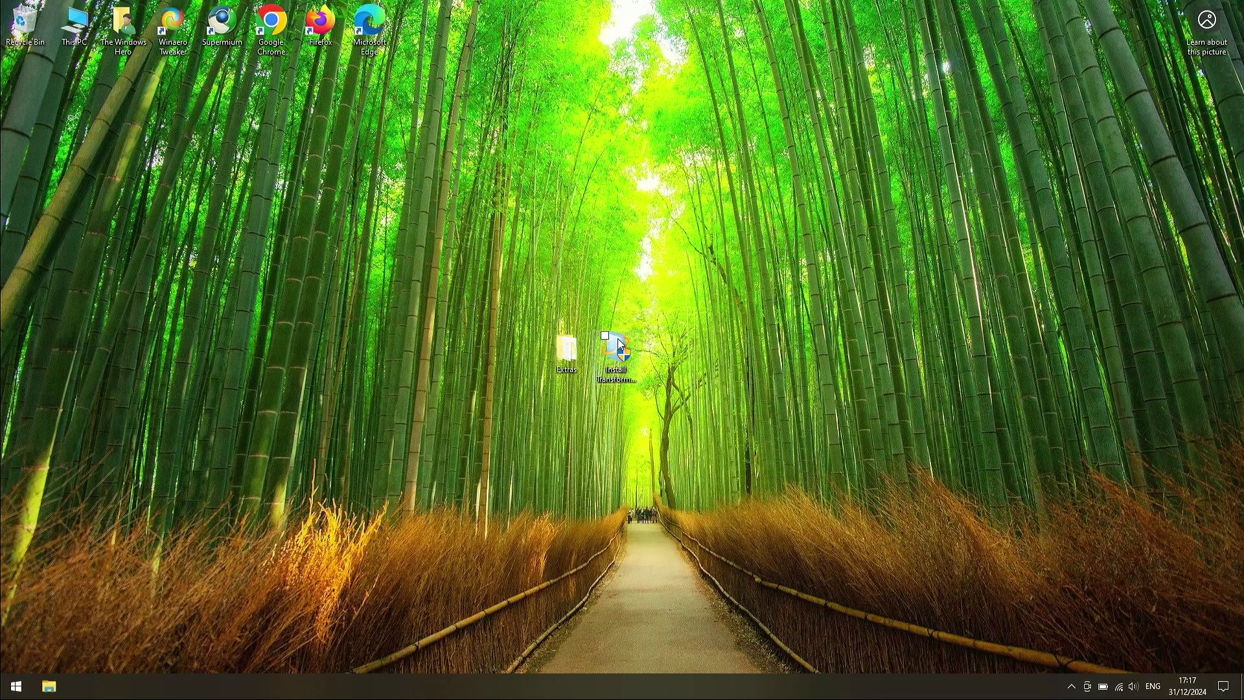
pyautogui.doubleClick(621, 357)
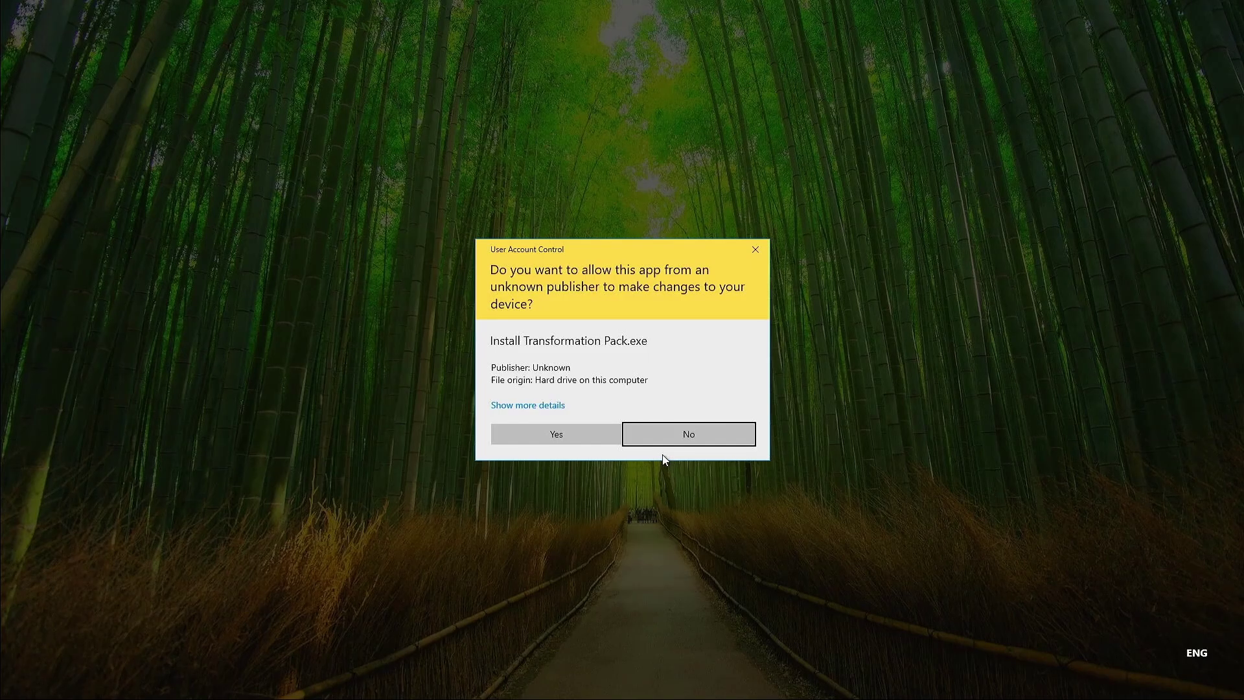
pyautogui.click(579, 429)
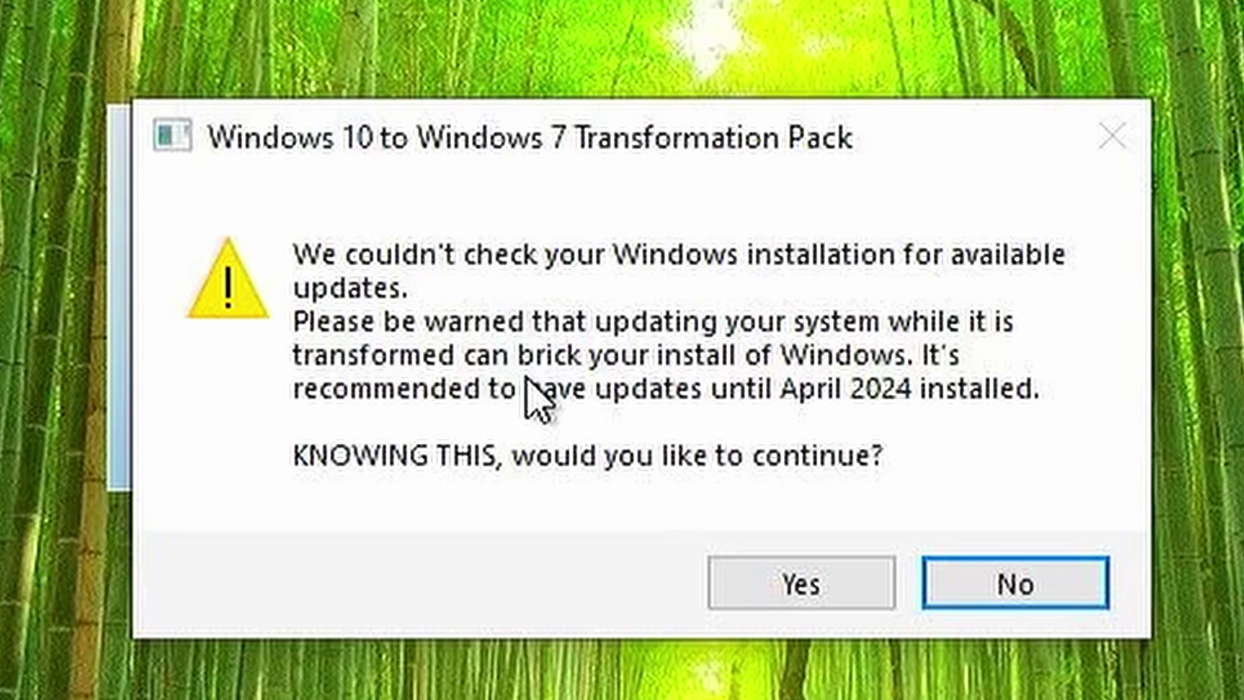
pyautogui.click(817, 586)
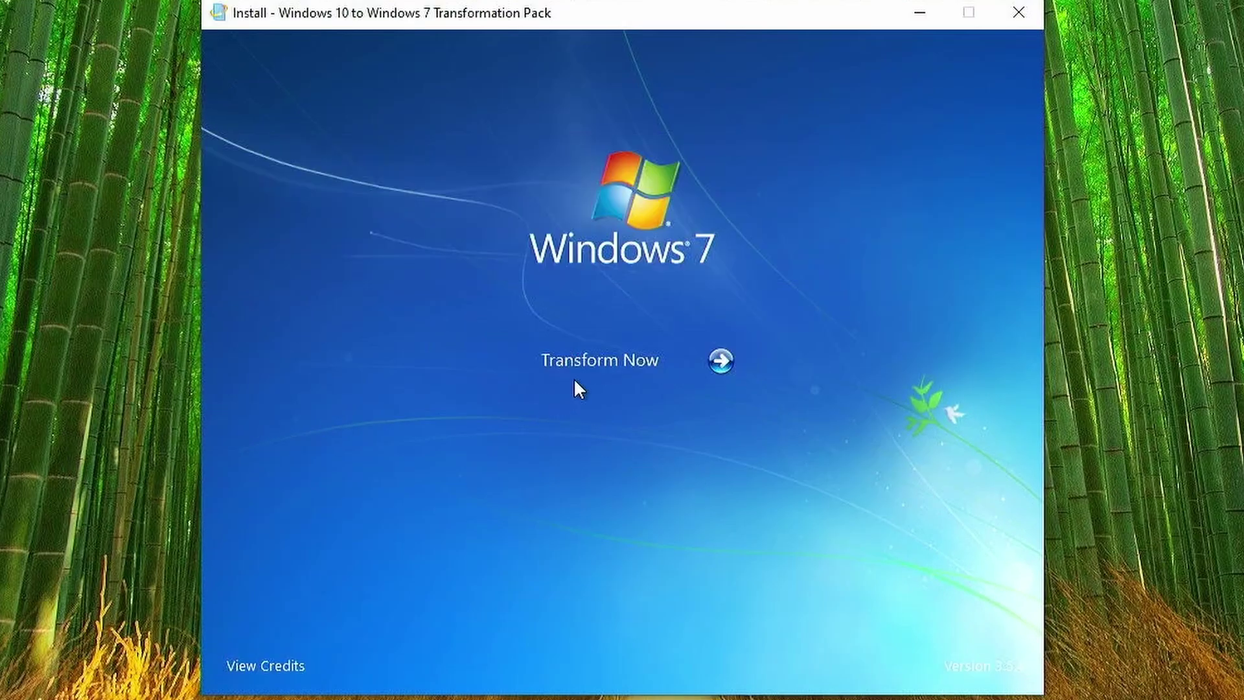
# Start the transformation setup and accept the terms and conditions
pyautogui.click(586, 373)
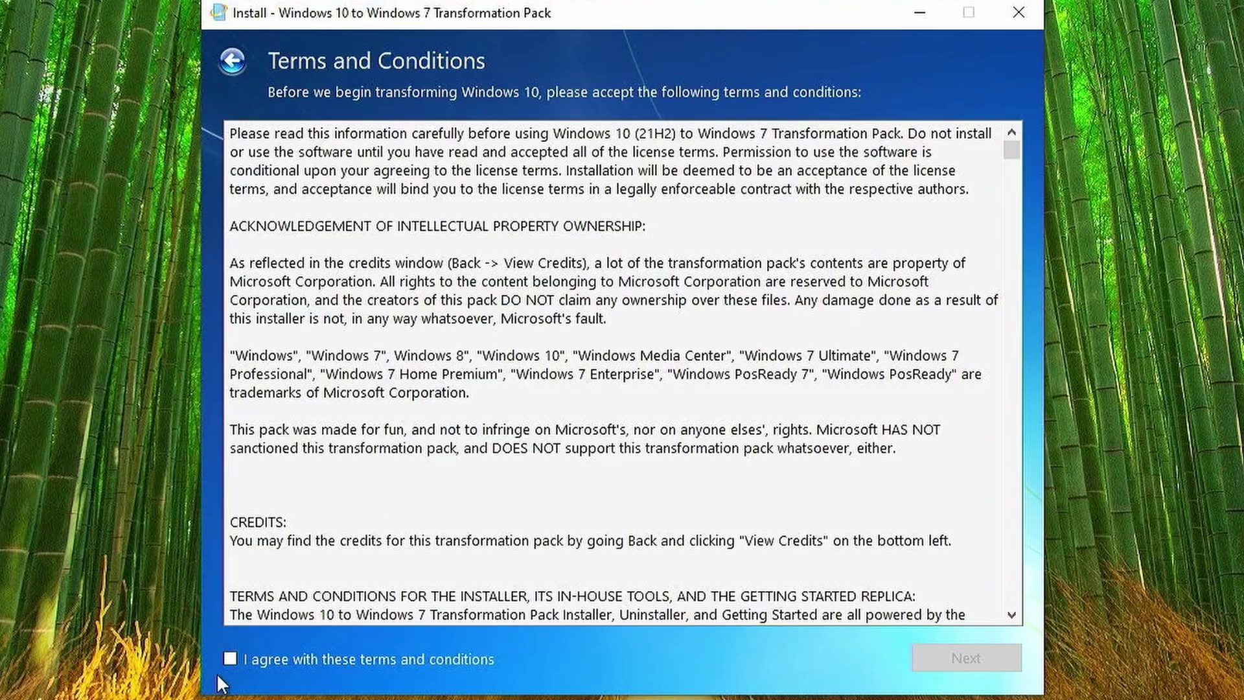
pyautogui.click(230, 663)
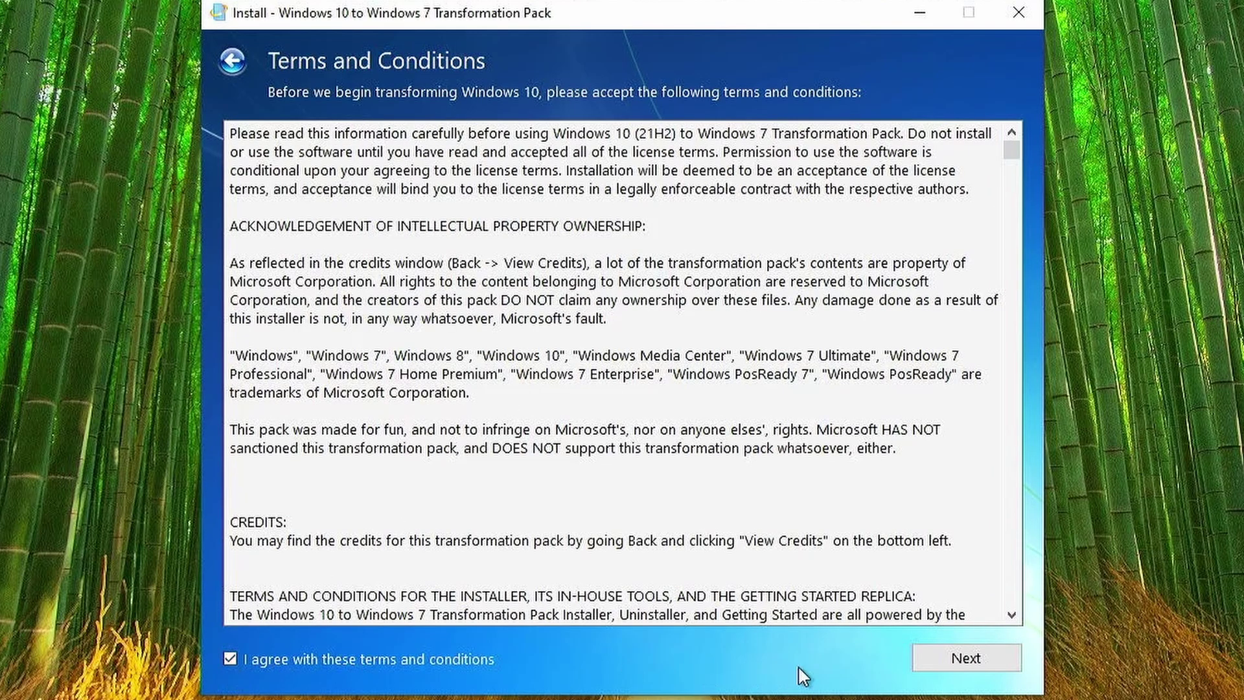
pyautogui.click(953, 672)
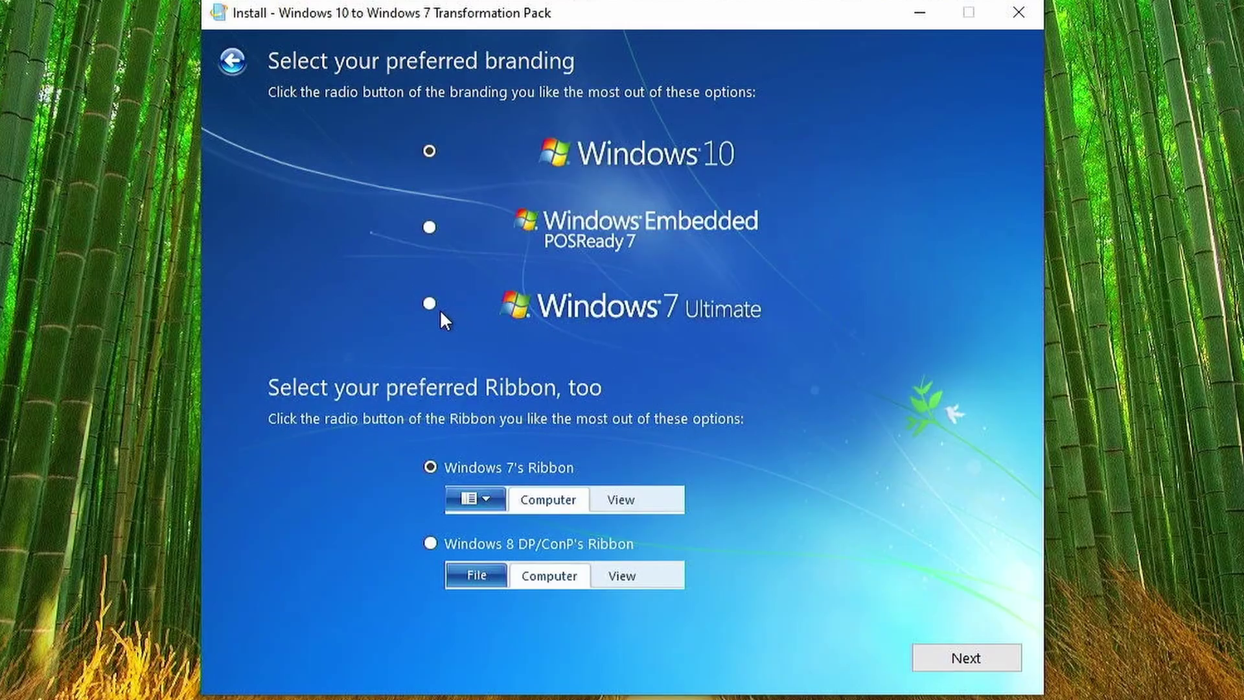
# Choose the Windows 7 Ultimate branding, keeping Windows 7's Ribbon, the StartIsBack++ Start Menu and the Windows 7 explorer style
pyautogui.click(430, 304)
pyautogui.click(993, 662)
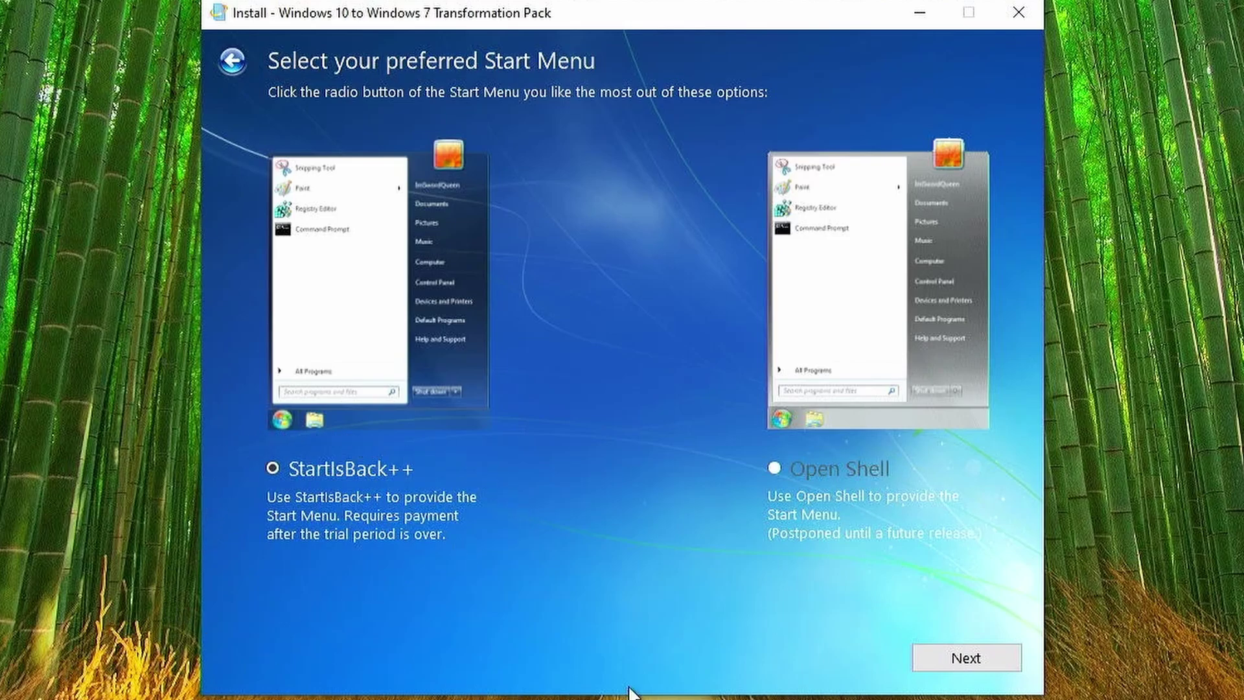
pyautogui.click(953, 661)
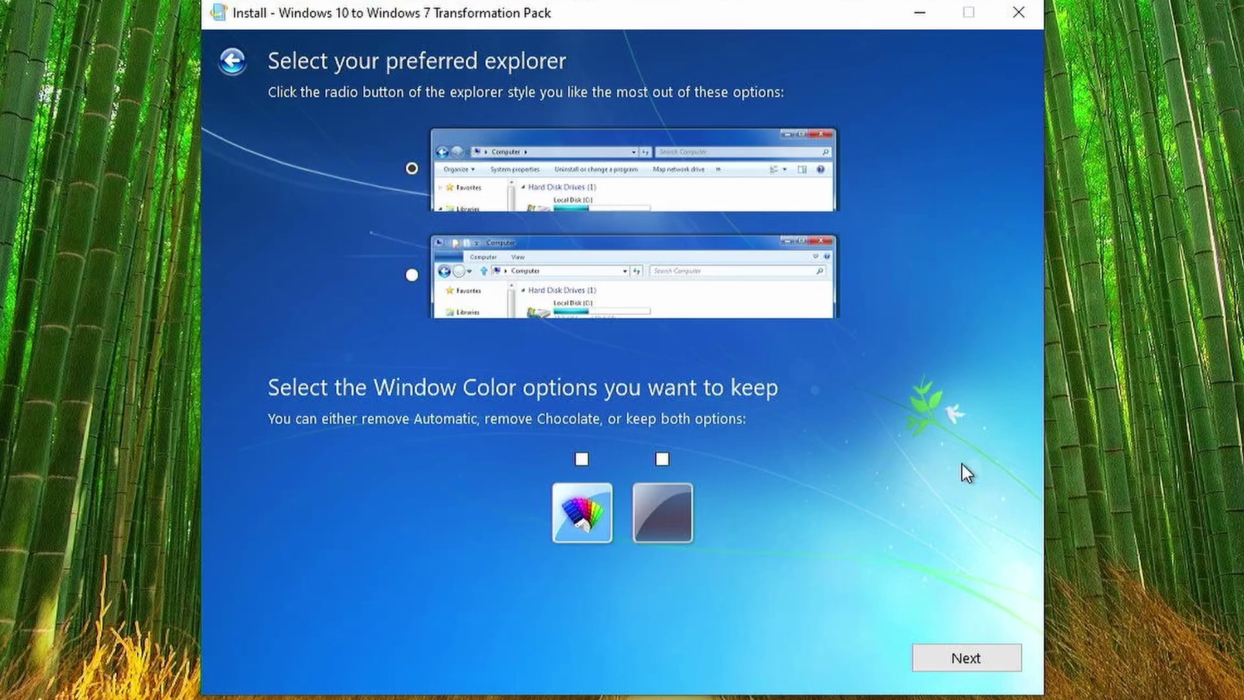
pyautogui.click(965, 658)
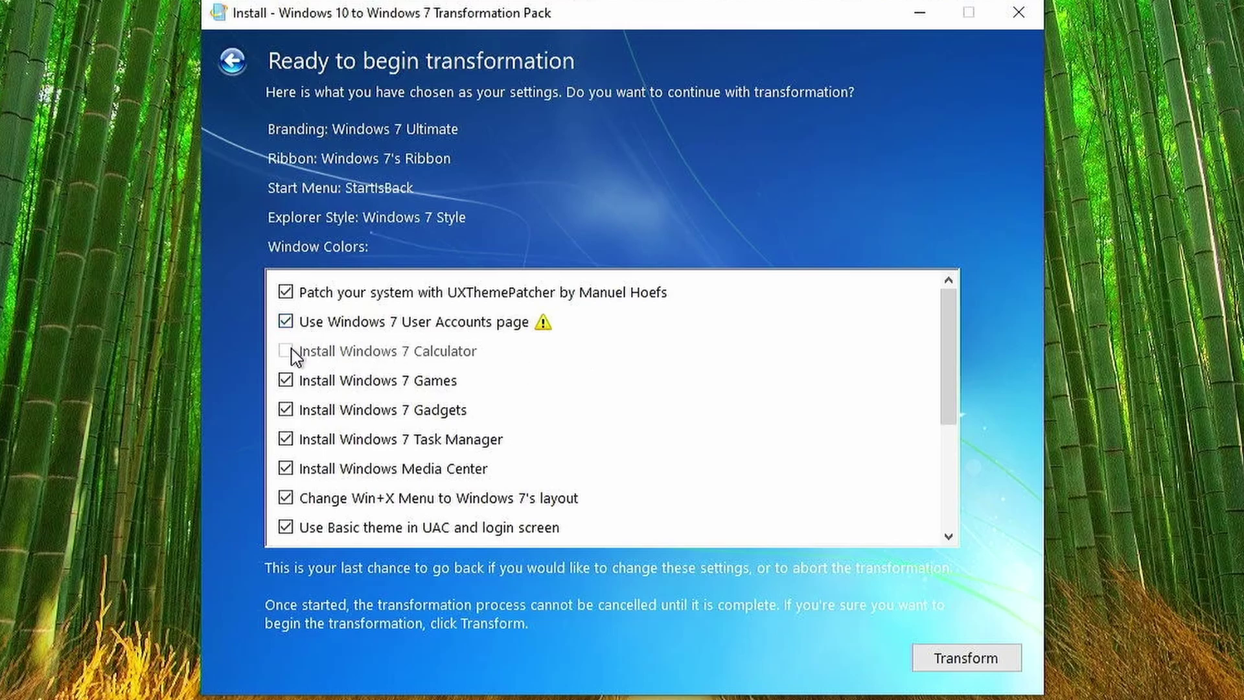
# Enable the Use Legacy UAC and Revert Control Panel Redirects transformation options
pyautogui.moveTo(947, 399); pyautogui.dragTo(950, 418)
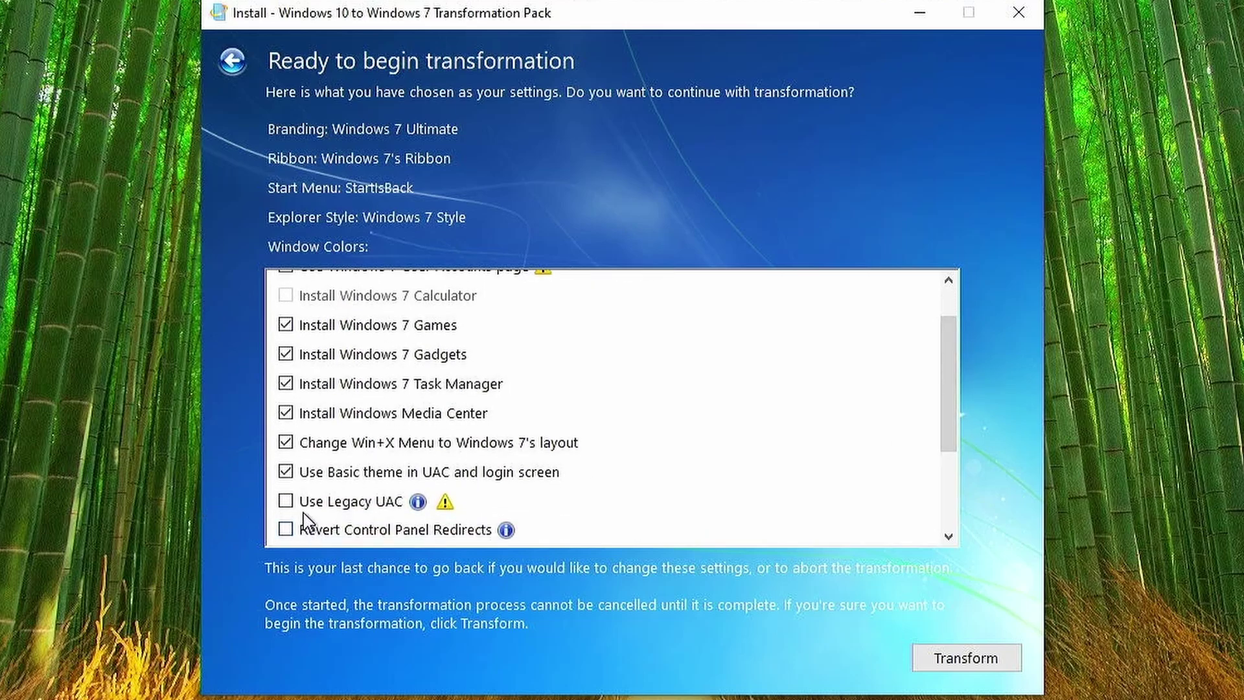
pyautogui.click(286, 502)
pyautogui.click(287, 530)
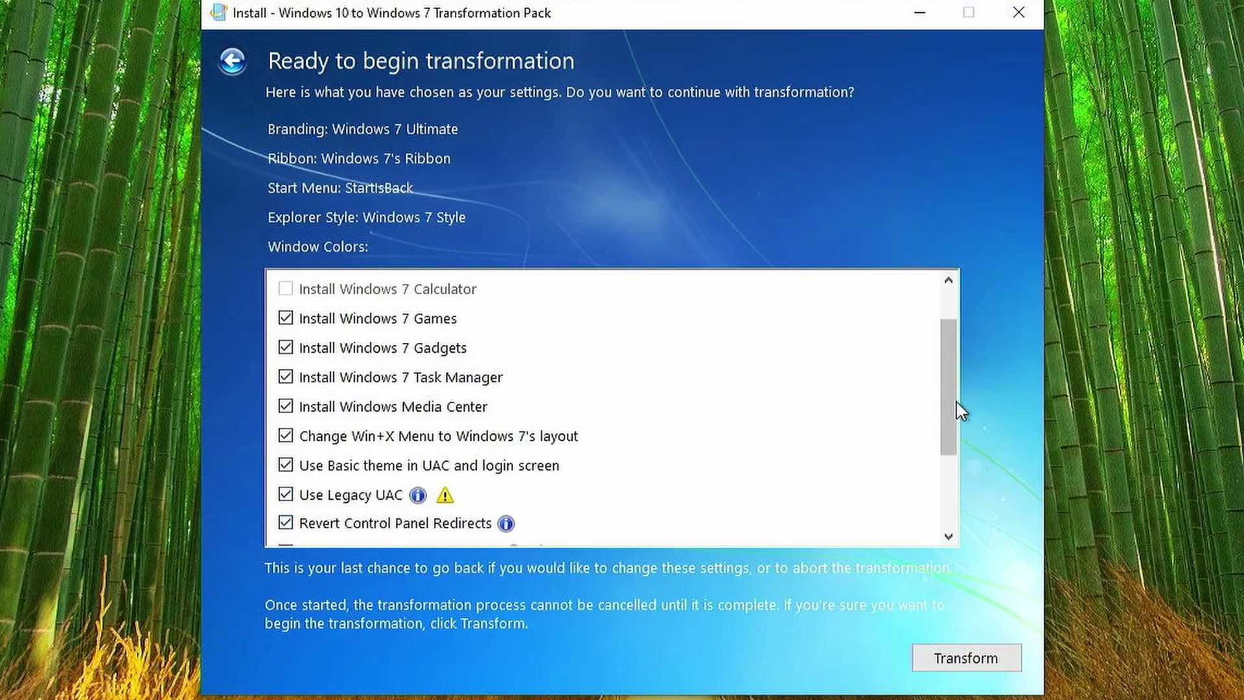
# Enable Windows 7 Network Flyout, Patch MMC Icons, Windows 7 Login Screen and Microsoft Security Essentials icons, and start the transformation
pyautogui.moveTo(951, 418); pyautogui.dragTo(959, 538)
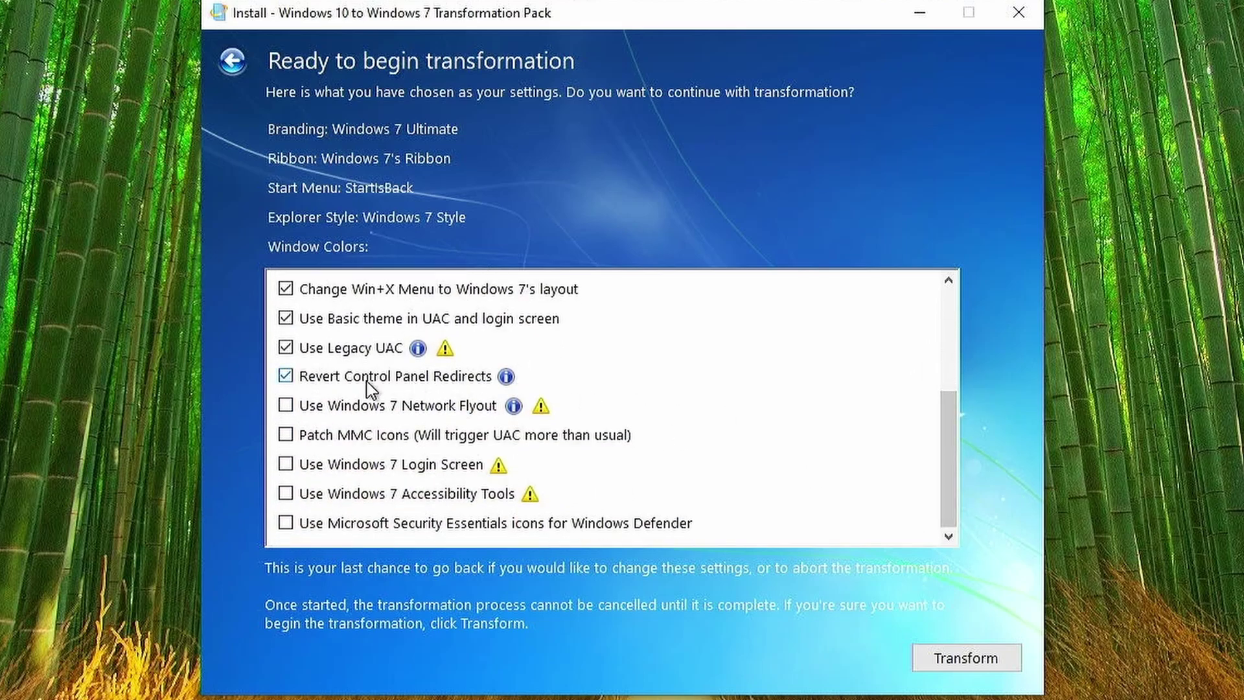
pyautogui.click(294, 404)
pyautogui.click(287, 436)
pyautogui.click(287, 464)
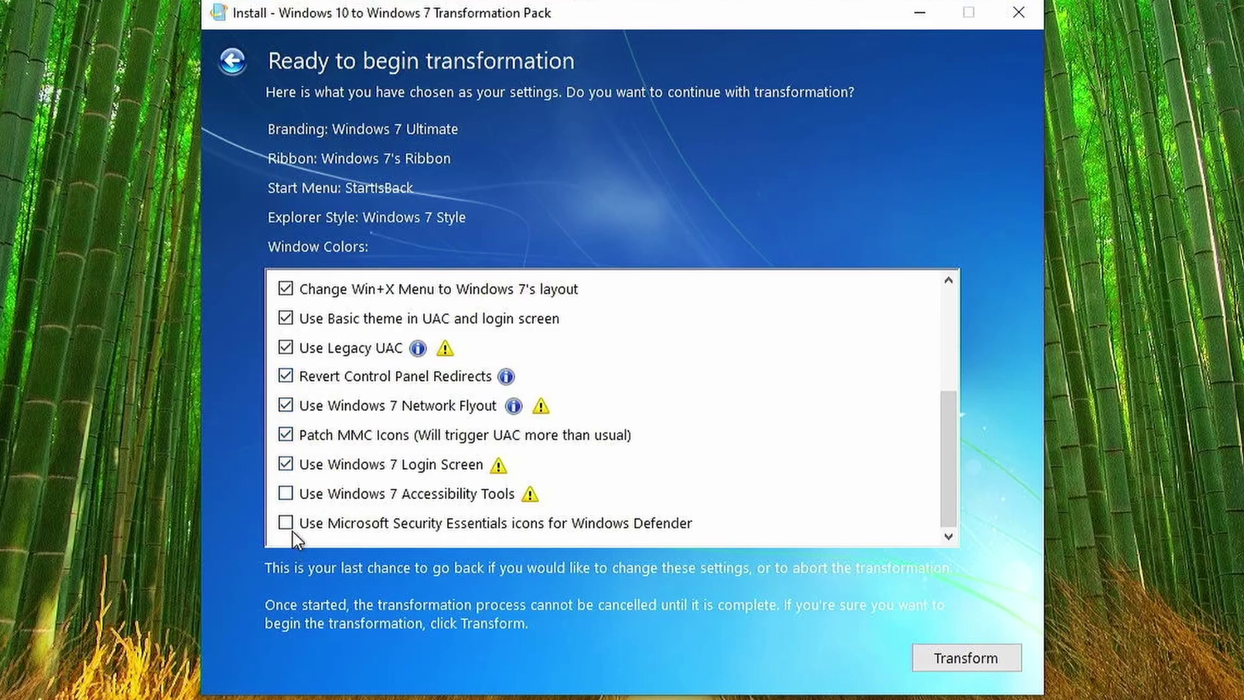
pyautogui.click(287, 522)
pyautogui.click(949, 658)
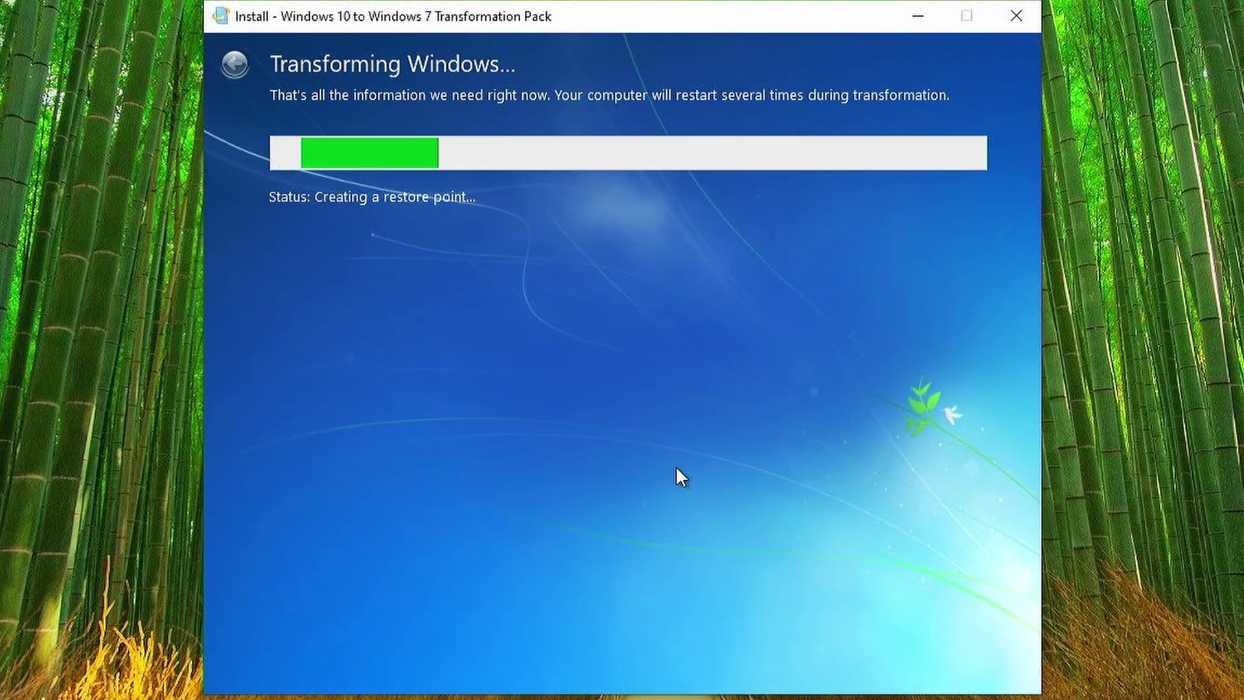
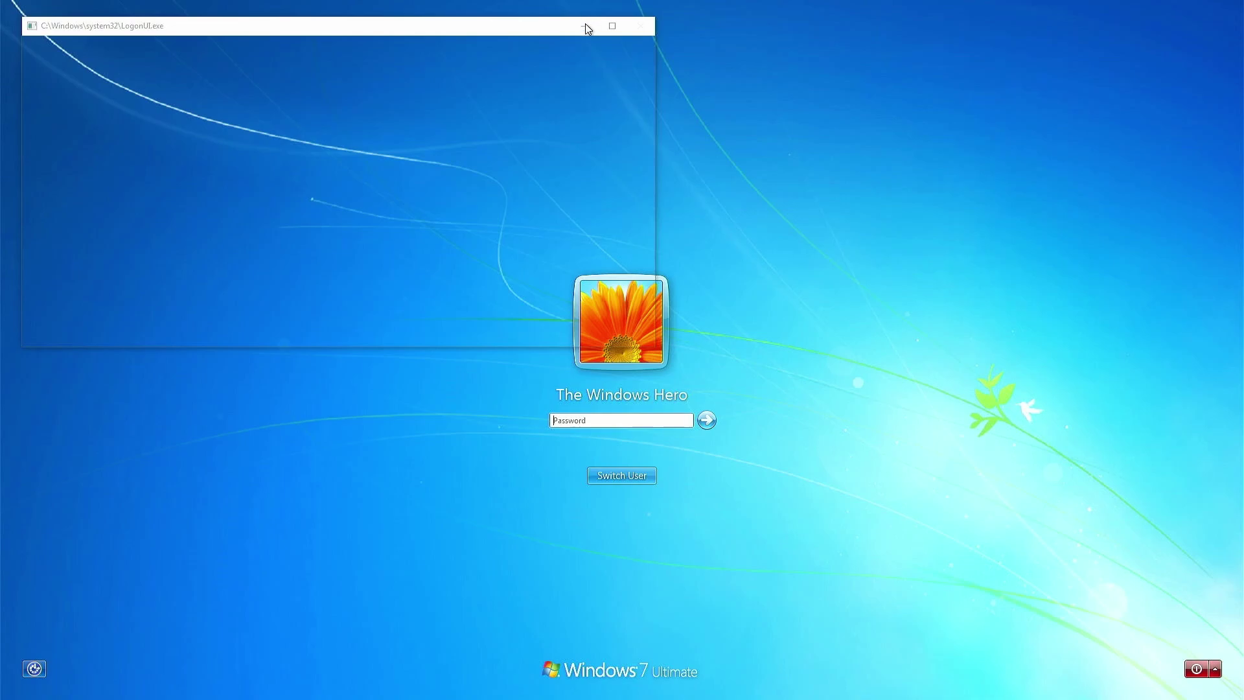
# Sign in to Windows by entering the account password on the Windows 7 login screen
pyautogui.click(587, 79)
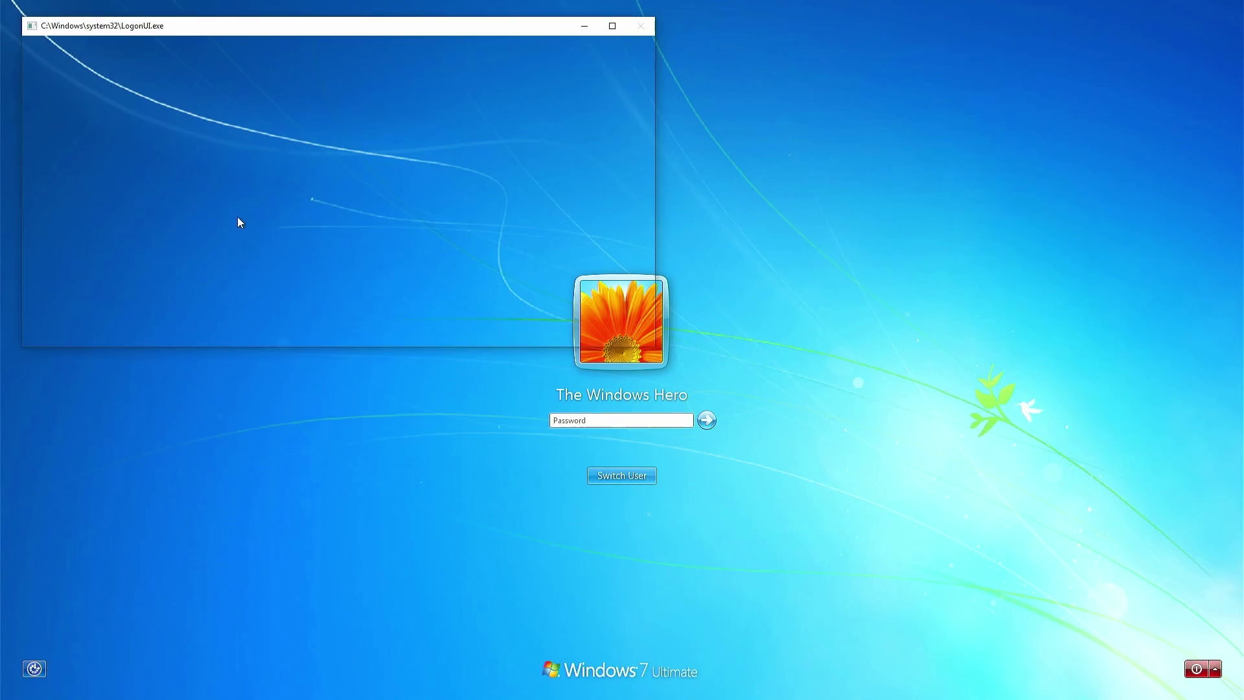
pyautogui.click(581, 421)
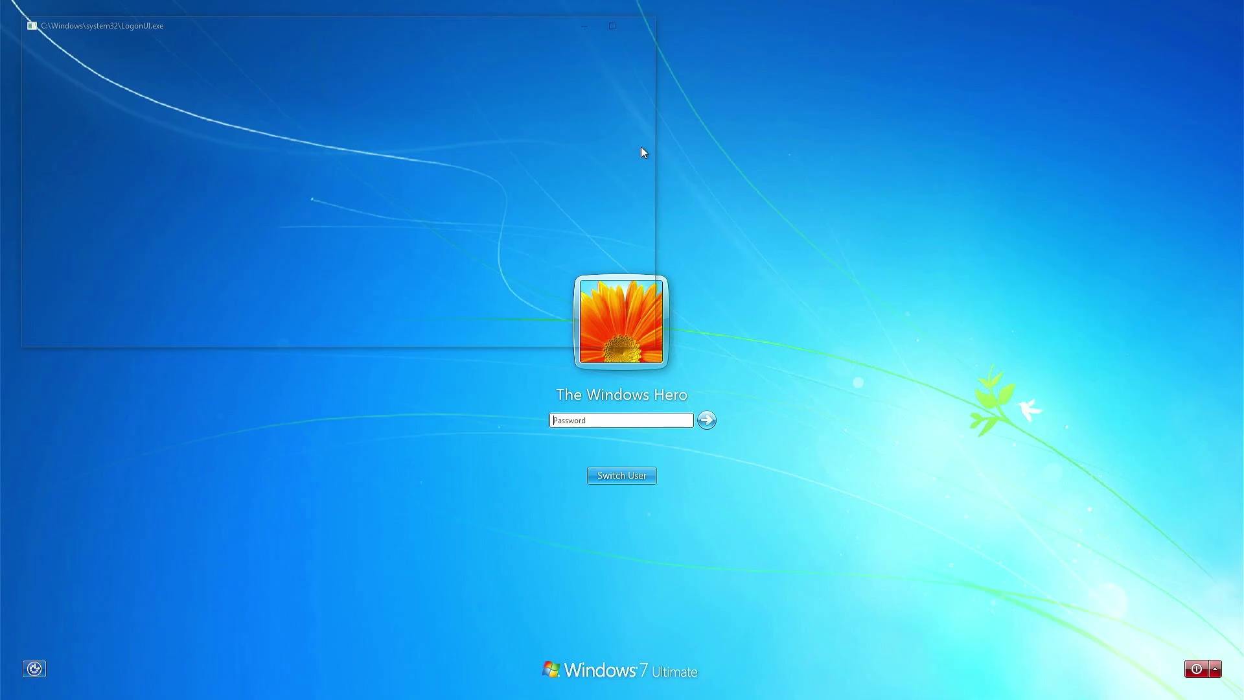
pyautogui.write('•••••••••')
pyautogui.press('Return')
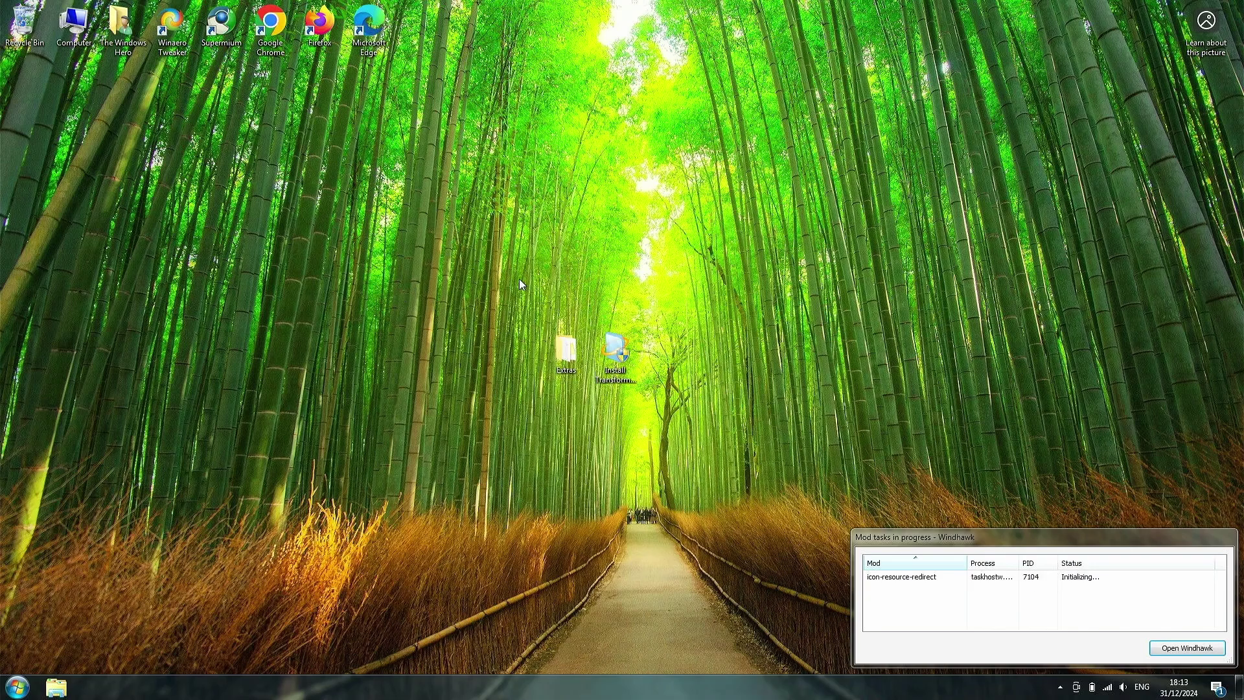
# Close the Getting Started welcome window
pyautogui.moveTo(520, 283); pyautogui.dragTo(734, 464)
pyautogui.click(686, 421)
pyautogui.moveTo(366, 186); pyautogui.dragTo(452, 389)
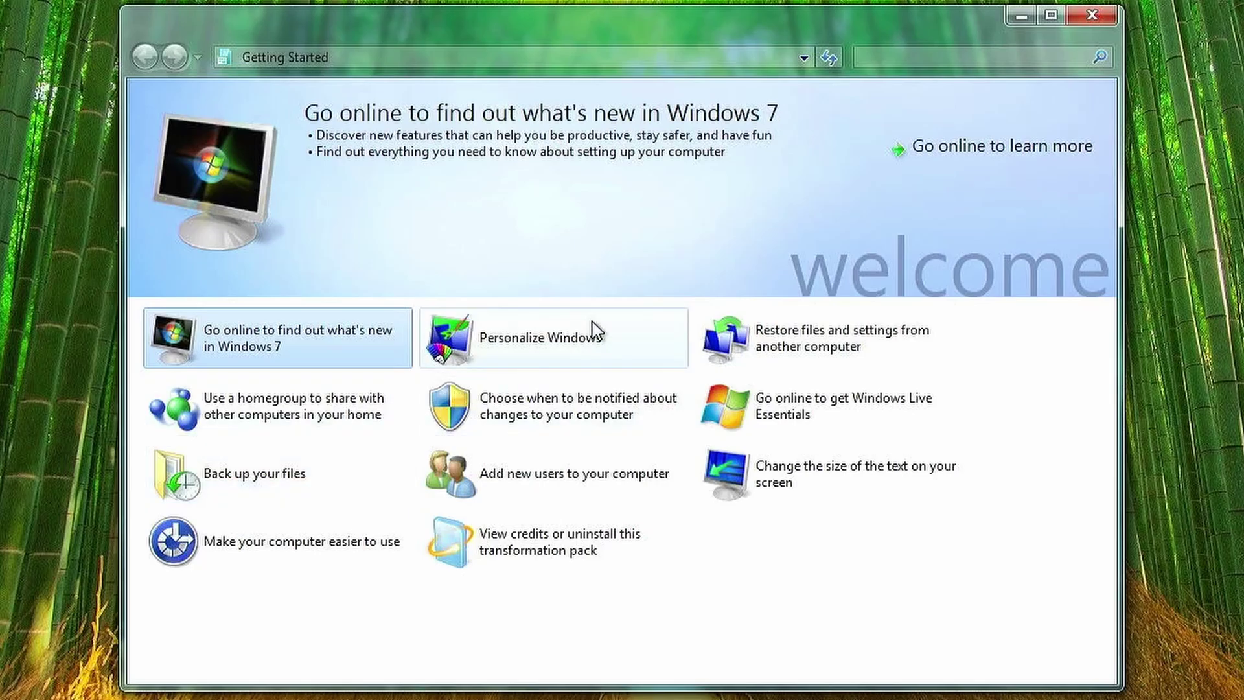
pyautogui.click(1092, 14)
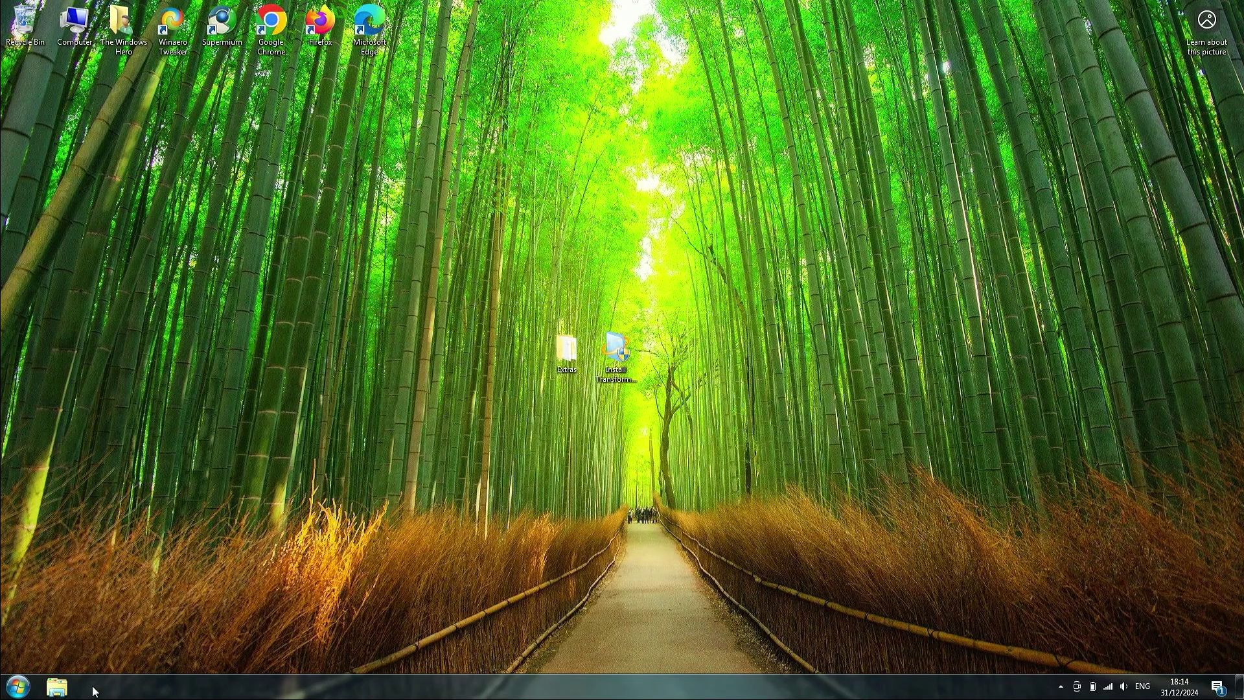
# Inspect the Computer view in the file explorer, including its hard disk drives, and close the window
pyautogui.click(55, 688)
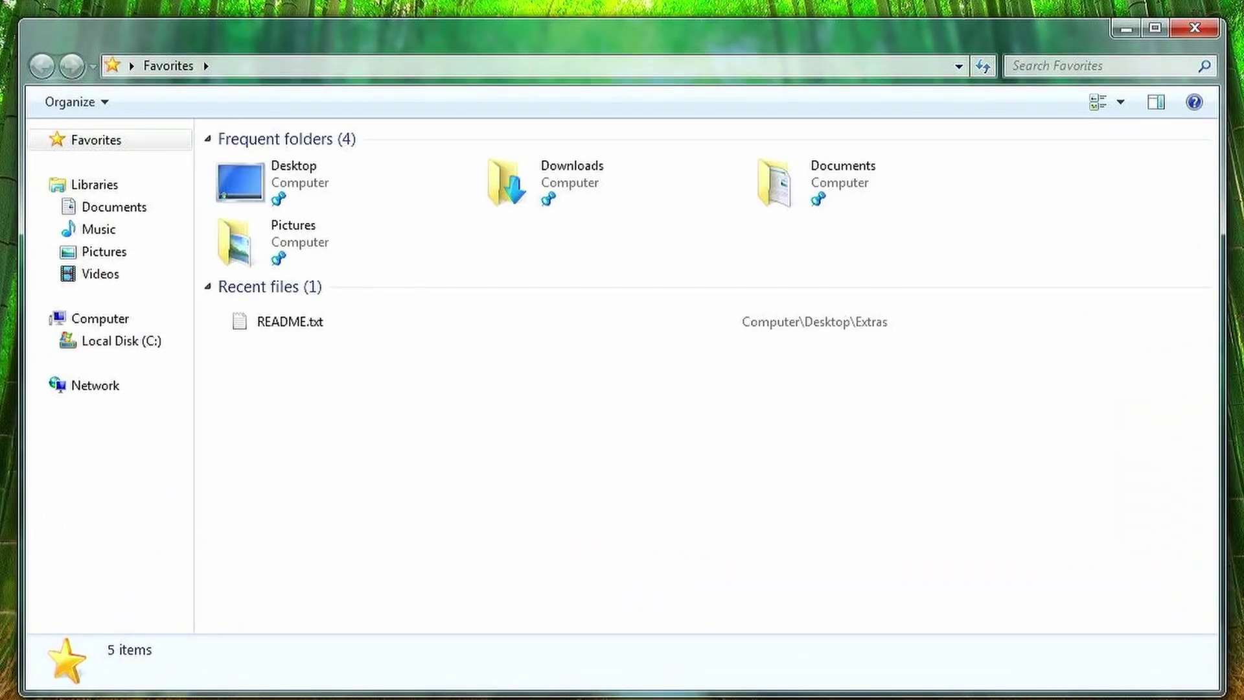
pyautogui.click(97, 317)
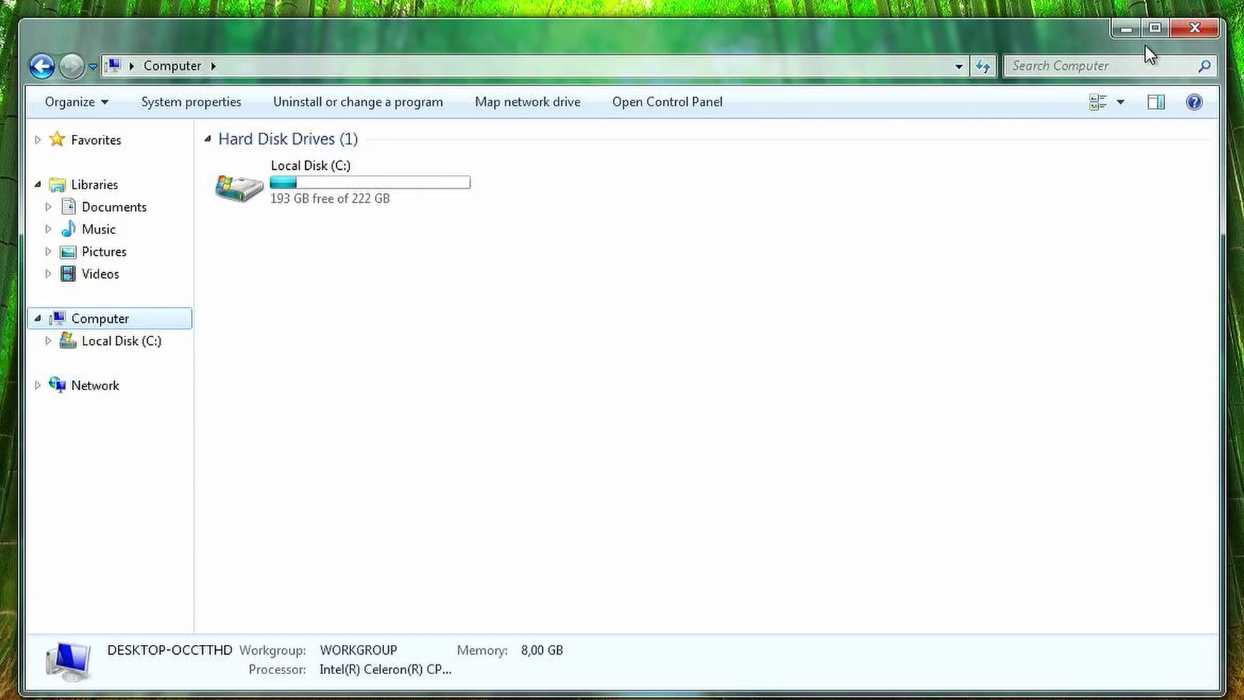
pyautogui.click(1192, 31)
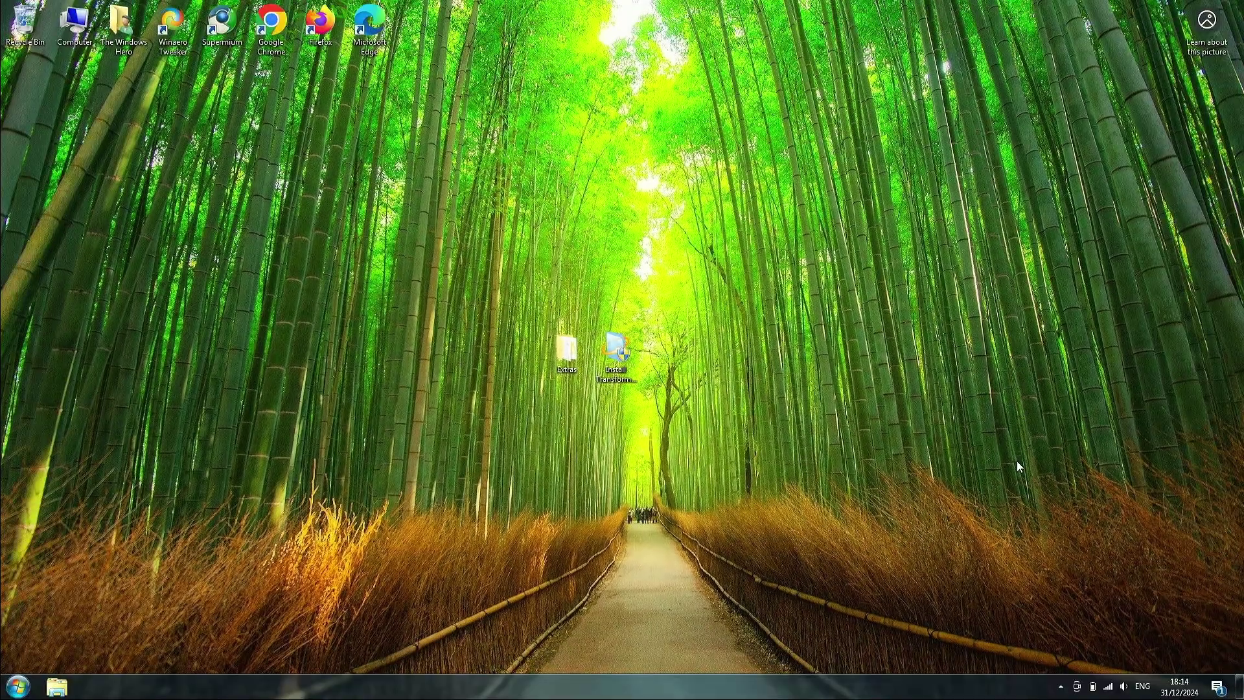
# Check the network, volume, clock and calendar, and input language flyouts, and dismiss them
pyautogui.click(1108, 687)
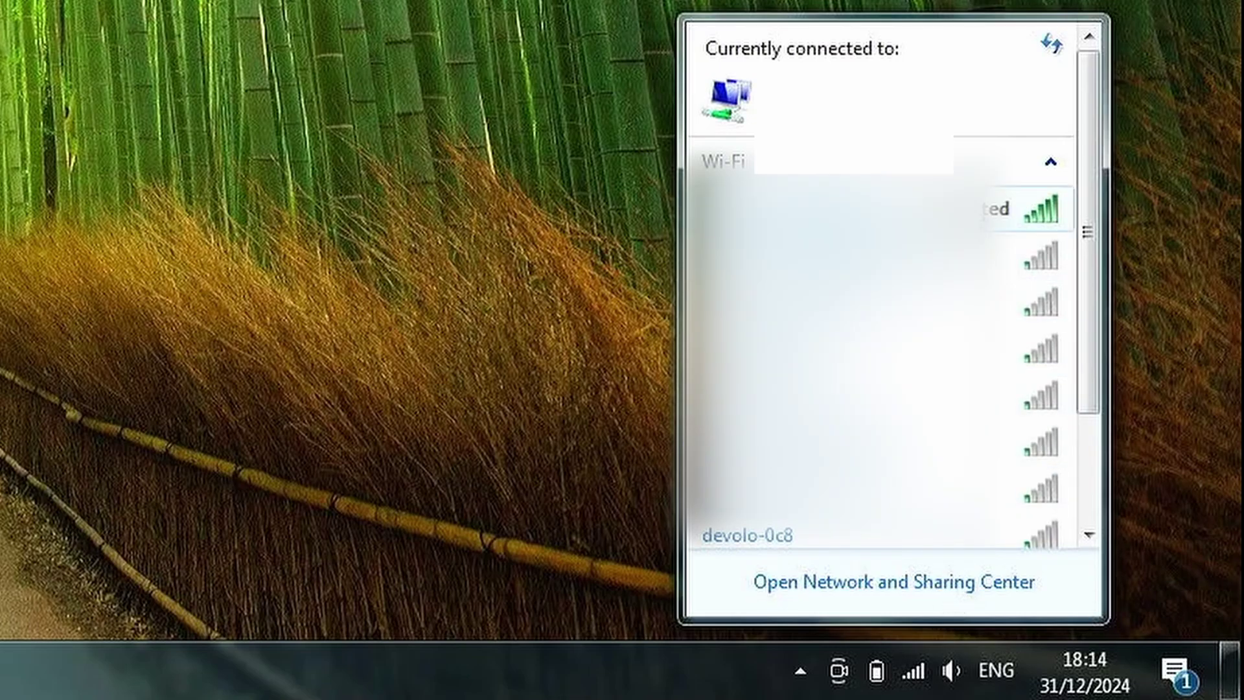
pyautogui.click(956, 673)
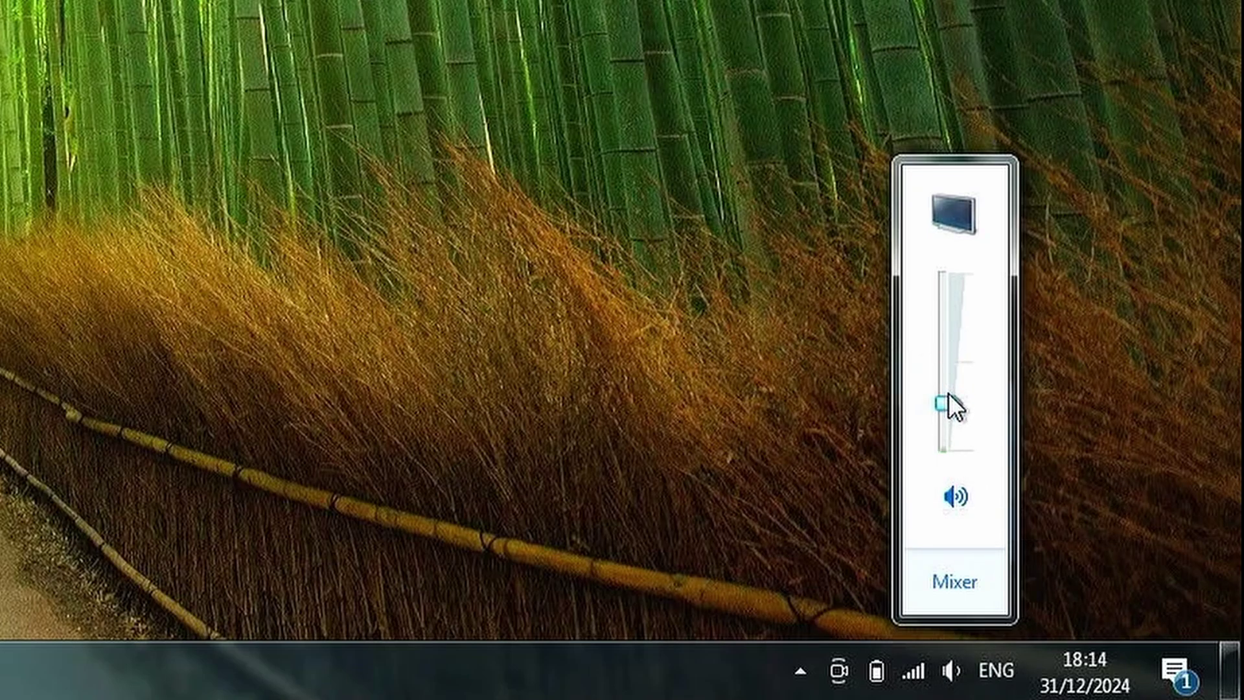
pyautogui.click(1124, 681)
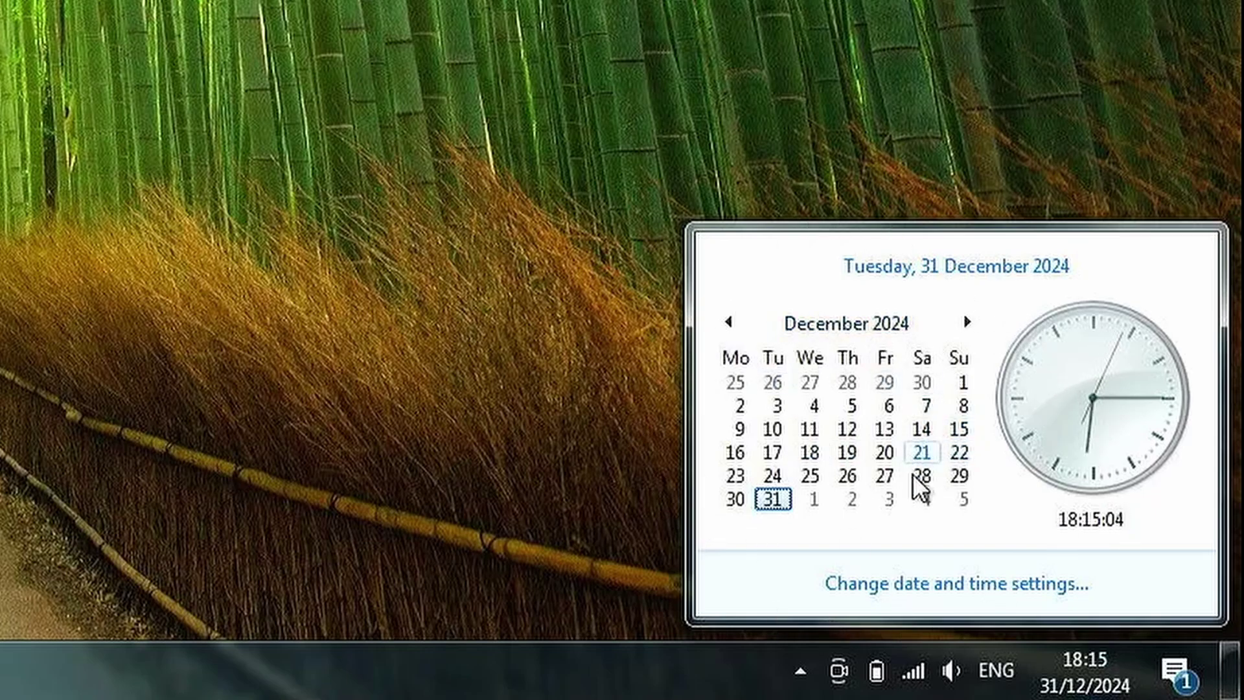
pyautogui.click(985, 659)
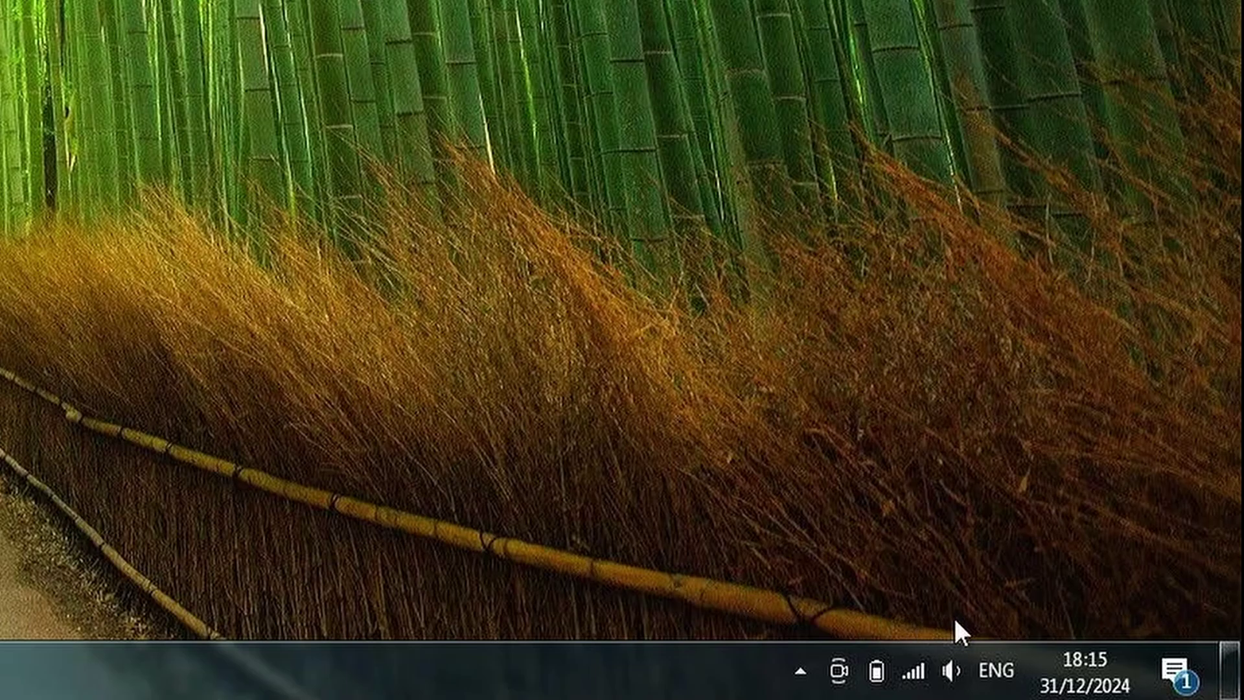
pyautogui.click(999, 667)
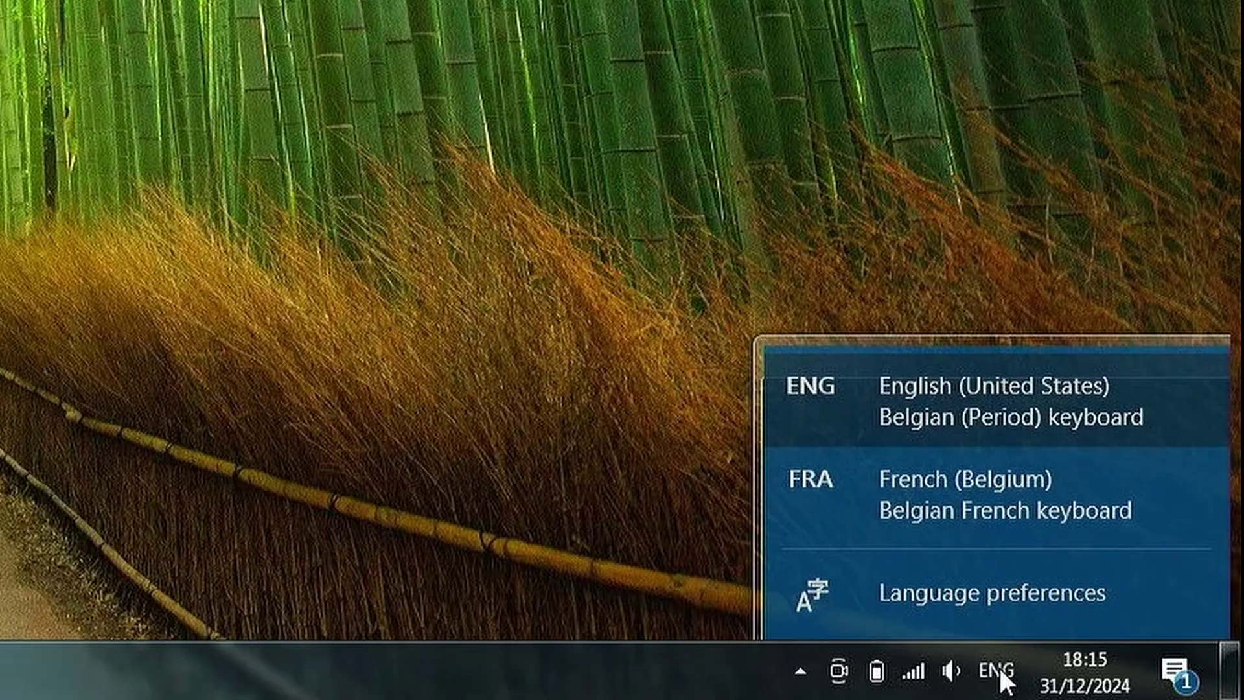
pyautogui.click(544, 398)
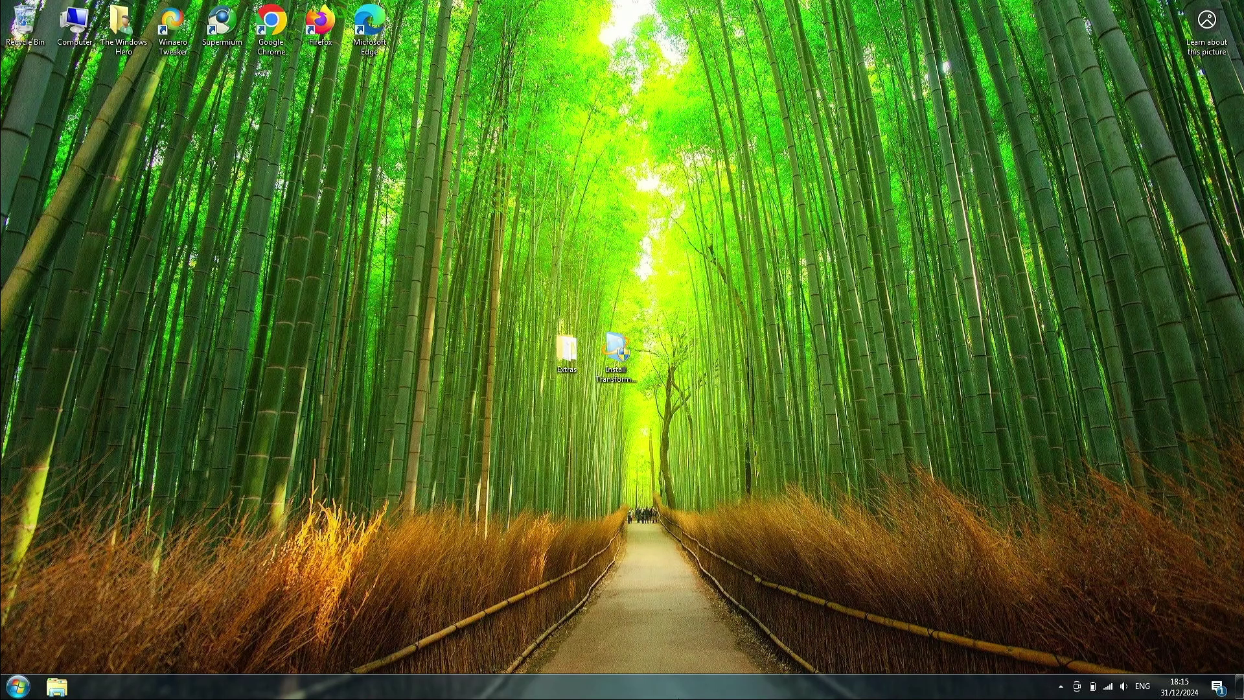
# Open Task Manager, examine its Help commands and the CPU and memory performance graphs, and close it
pyautogui.rightClick(681, 686)
pyautogui.click(736, 656)
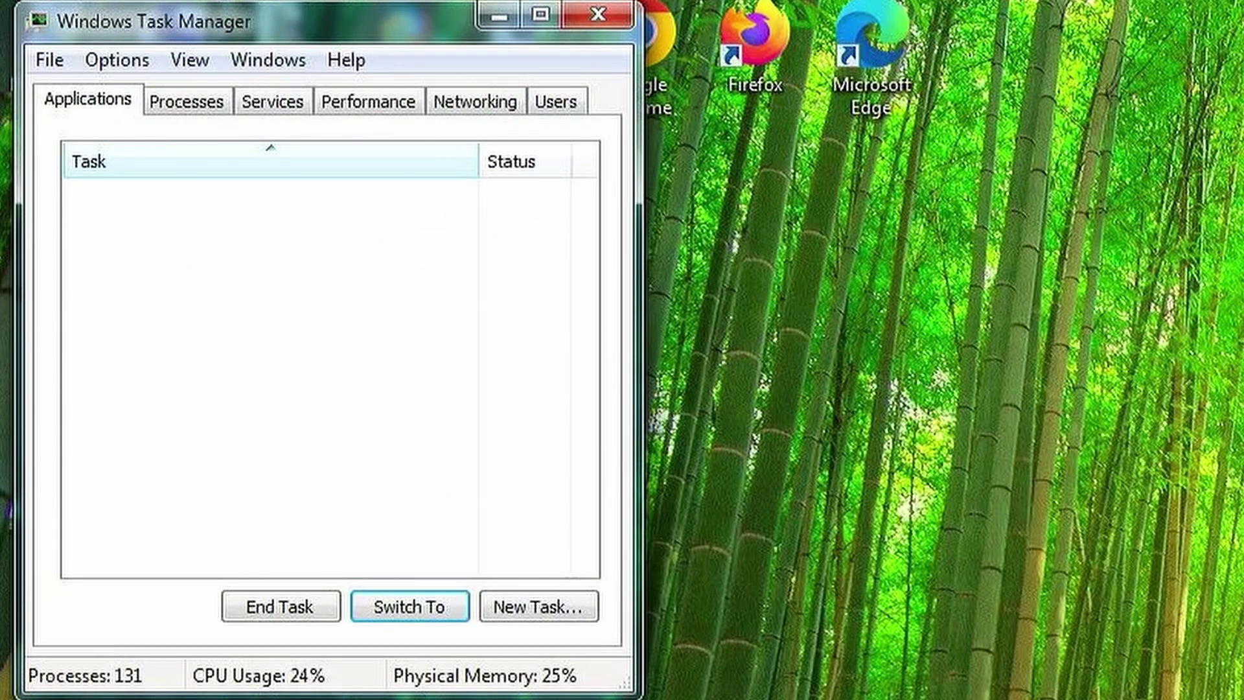
pyautogui.click(370, 67)
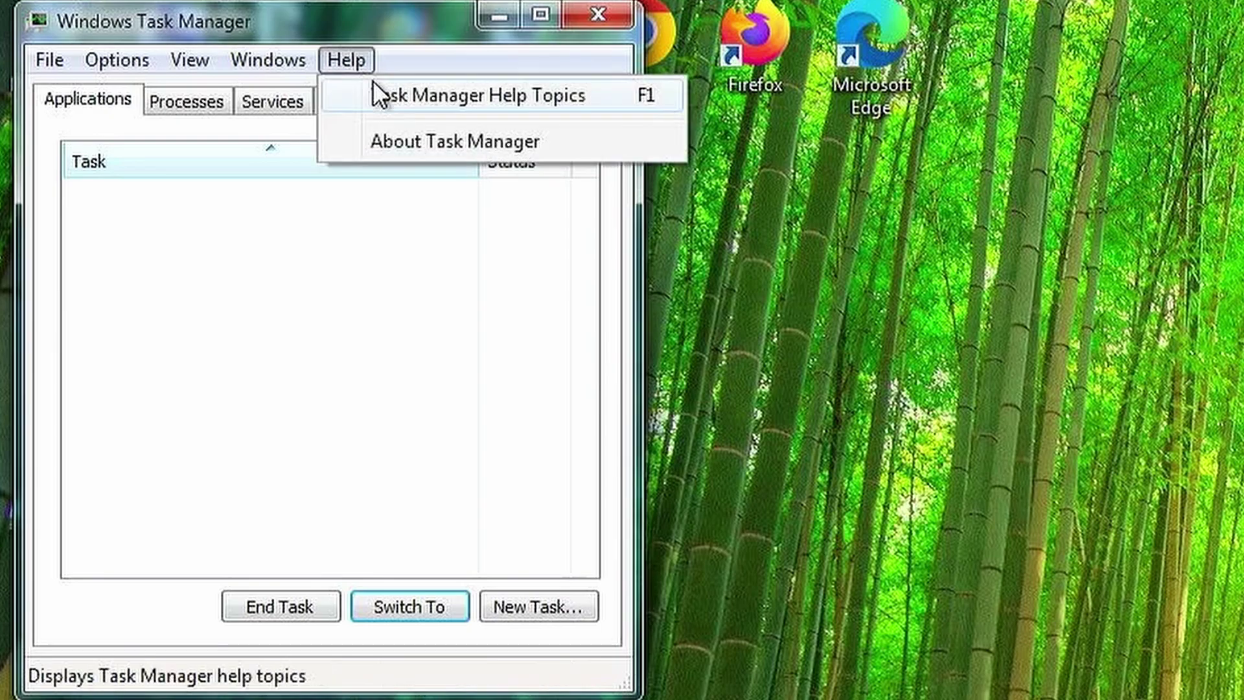
pyautogui.click(353, 61)
pyautogui.click(345, 98)
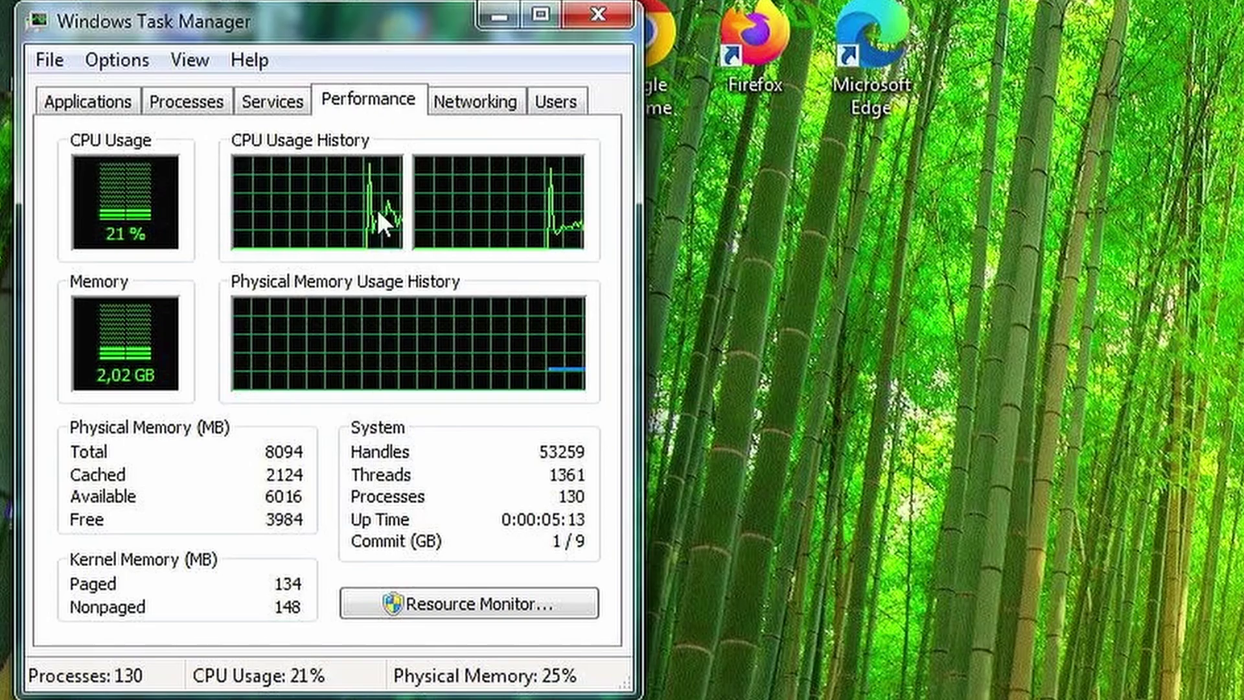
pyautogui.click(586, 25)
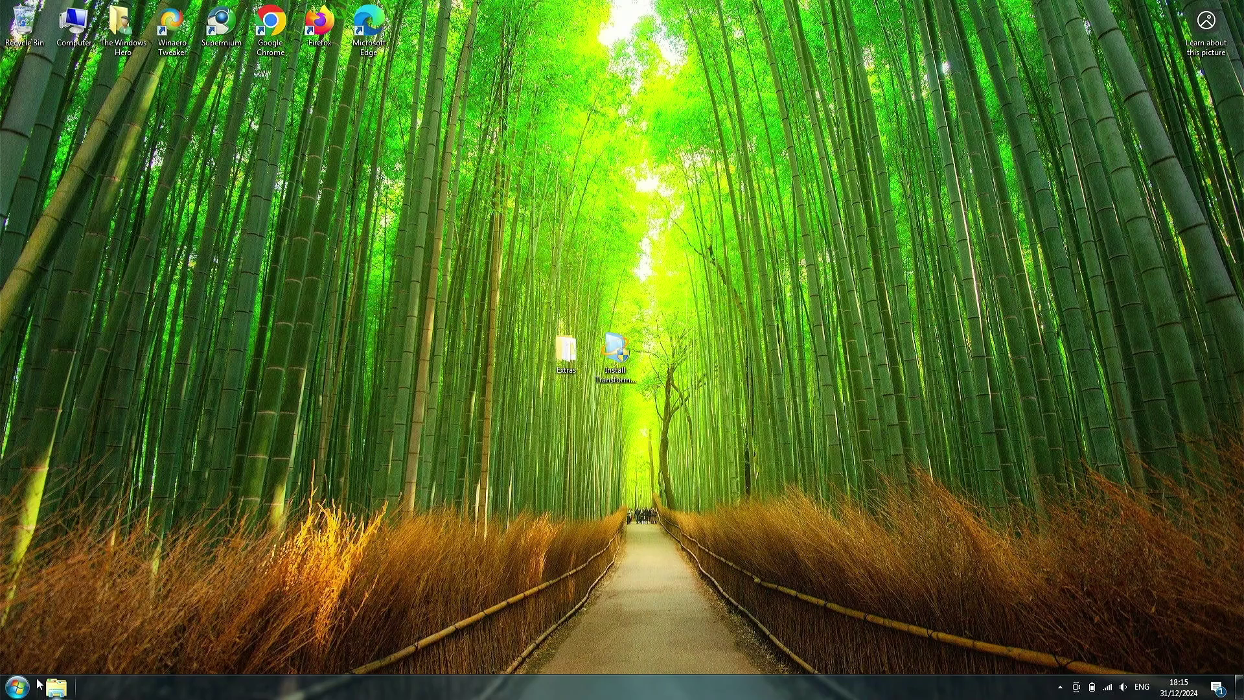
# Look over the Start menu and the options of its Control Panel entry, and dismiss it
pyautogui.click(18, 686)
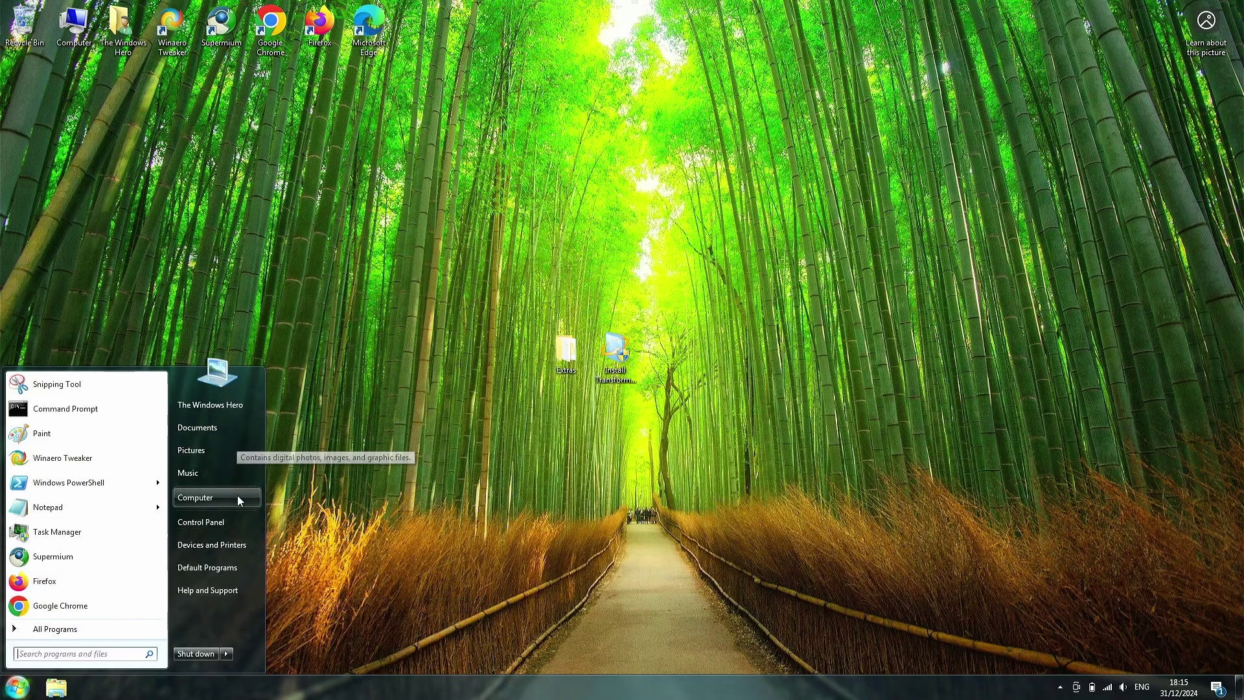
pyautogui.rightClick(225, 526)
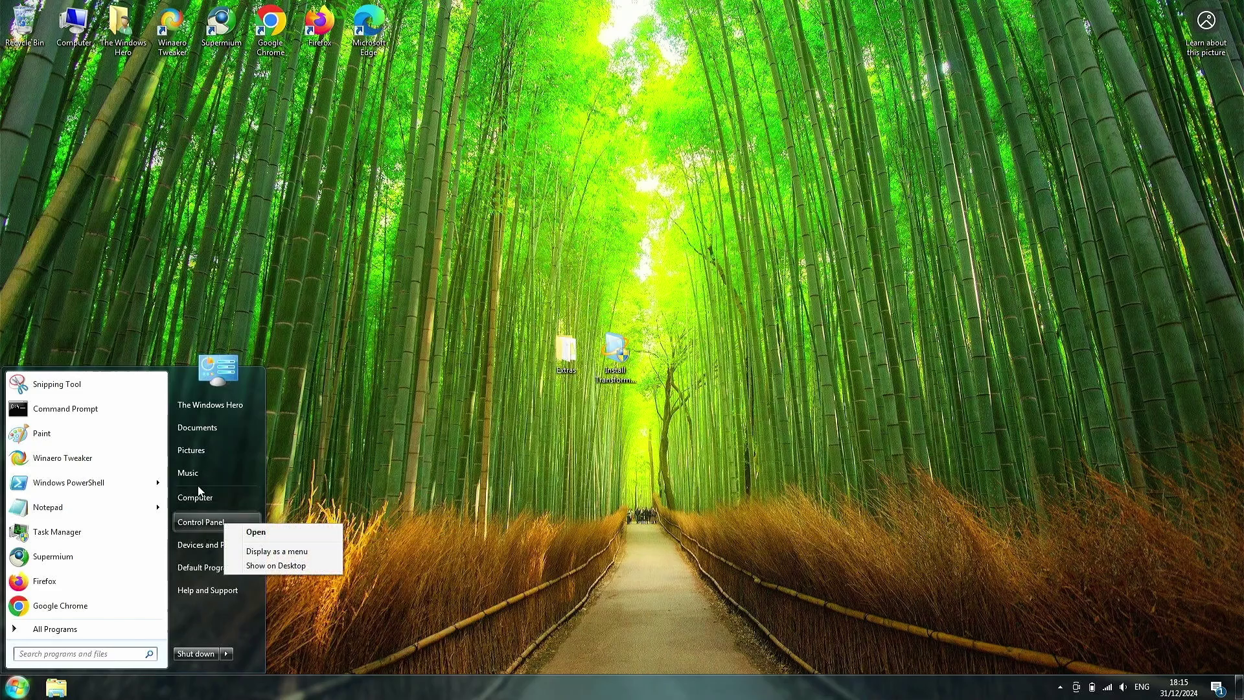
pyautogui.click(460, 367)
# View the Computer's system properties, including the Windows edition and activation sections, and close the window
pyautogui.rightClick(83, 44)
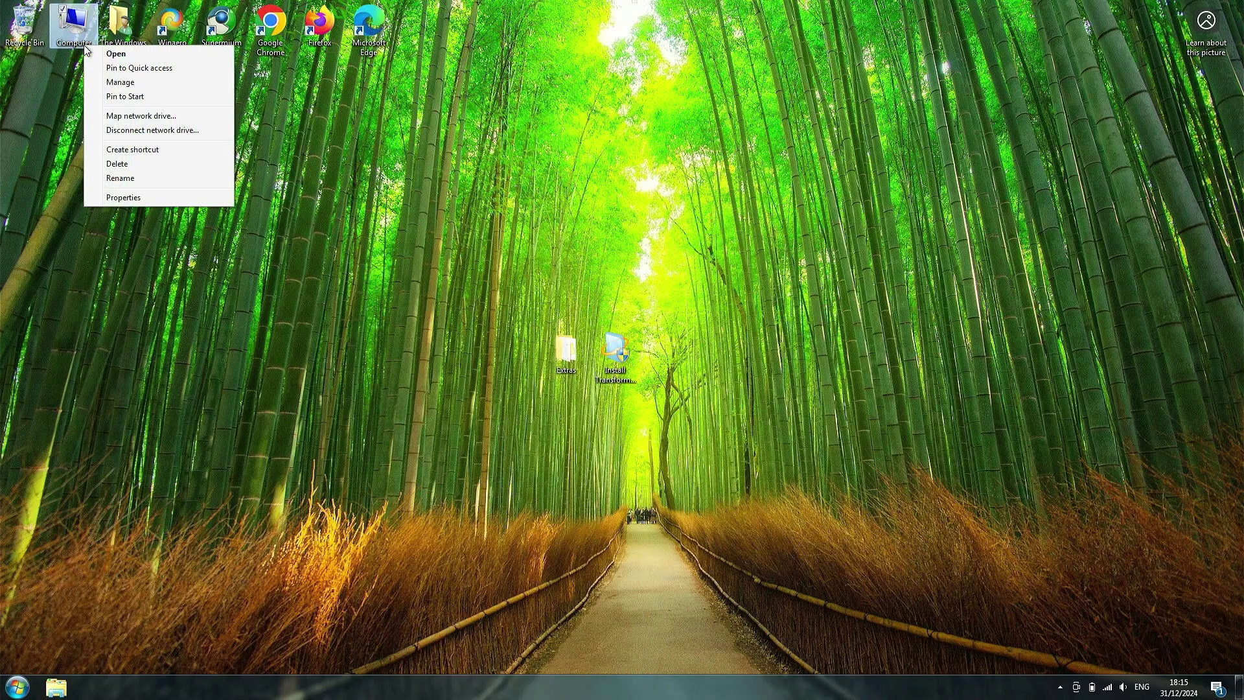
pyautogui.click(121, 195)
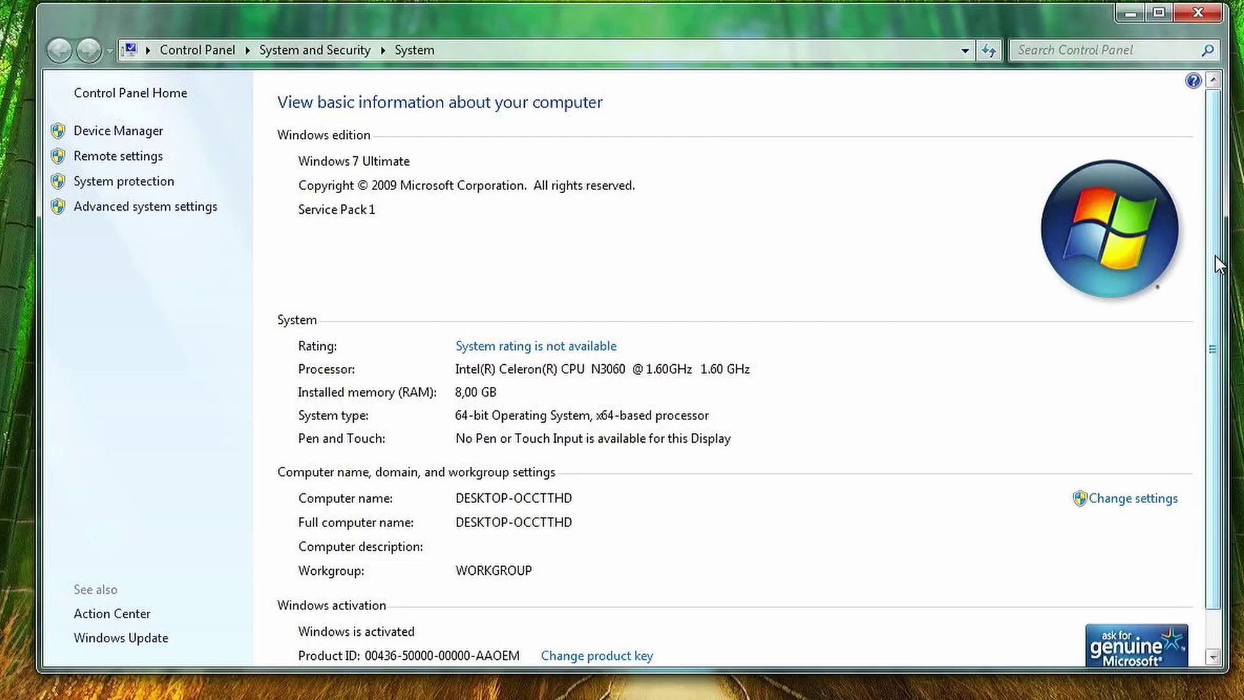
pyautogui.scroll(-2, 1221, 266)
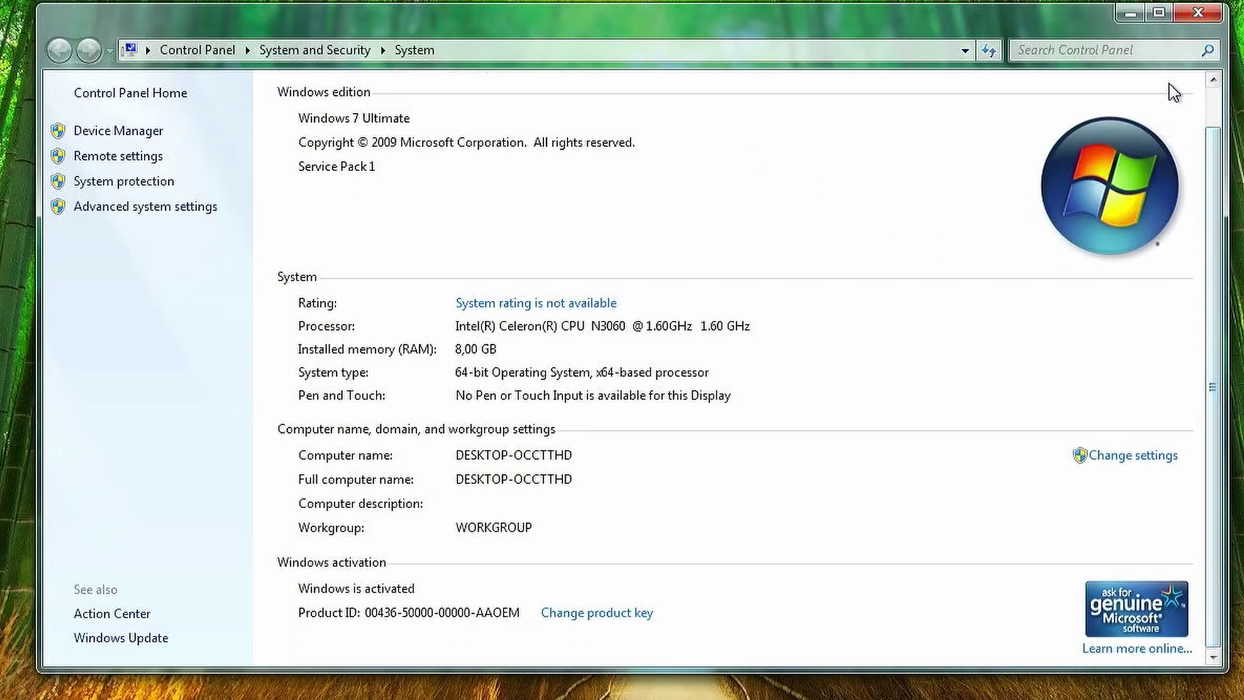
pyautogui.click(1198, 12)
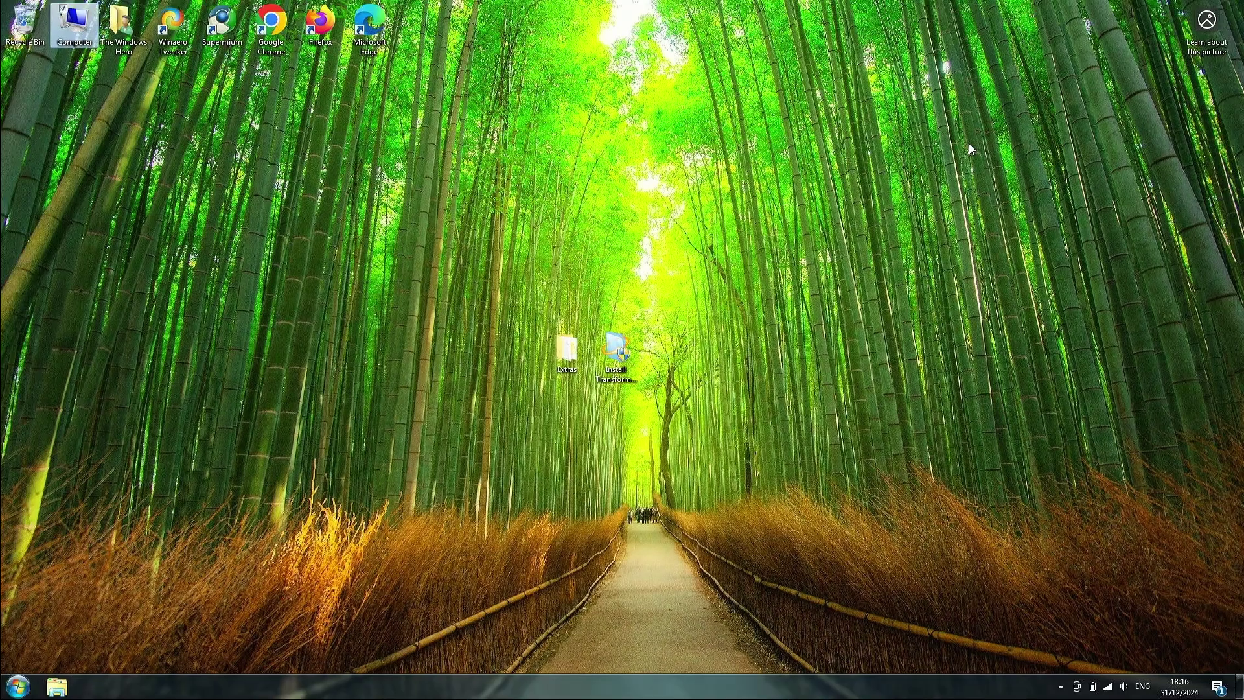
pyautogui.click(225, 157)
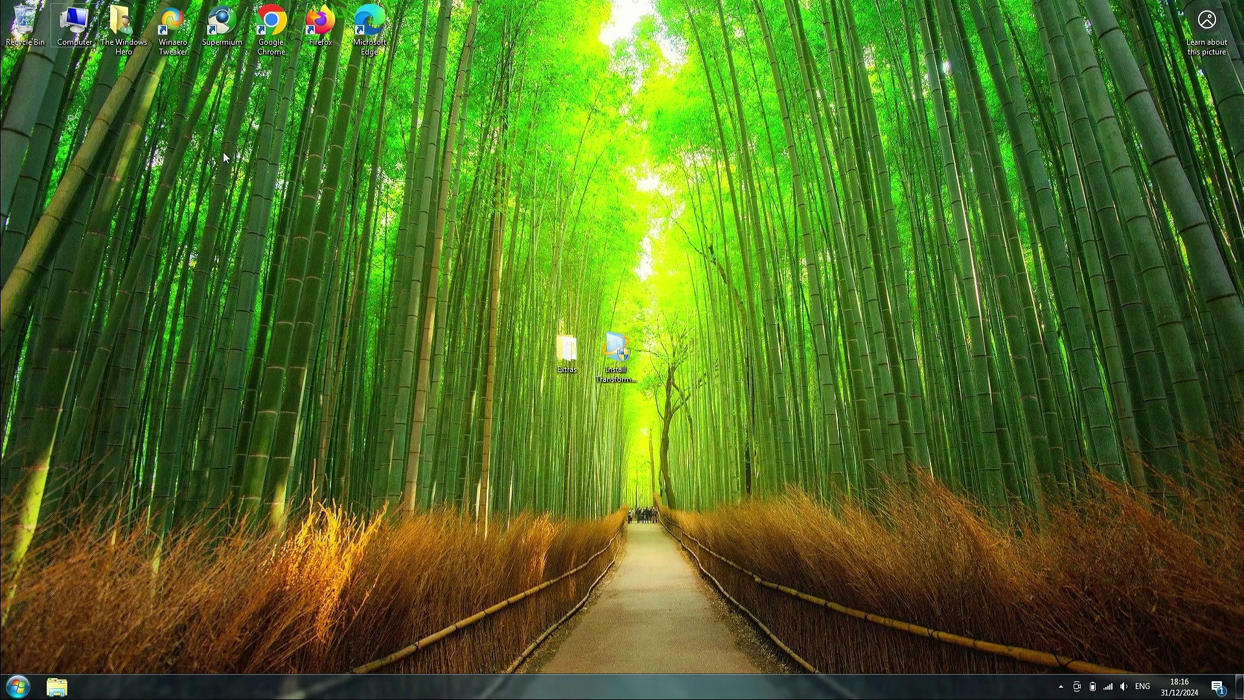
# Launch Minesweeper from the Games folder of the installed programs and start a Beginner game
pyautogui.click(15, 689)
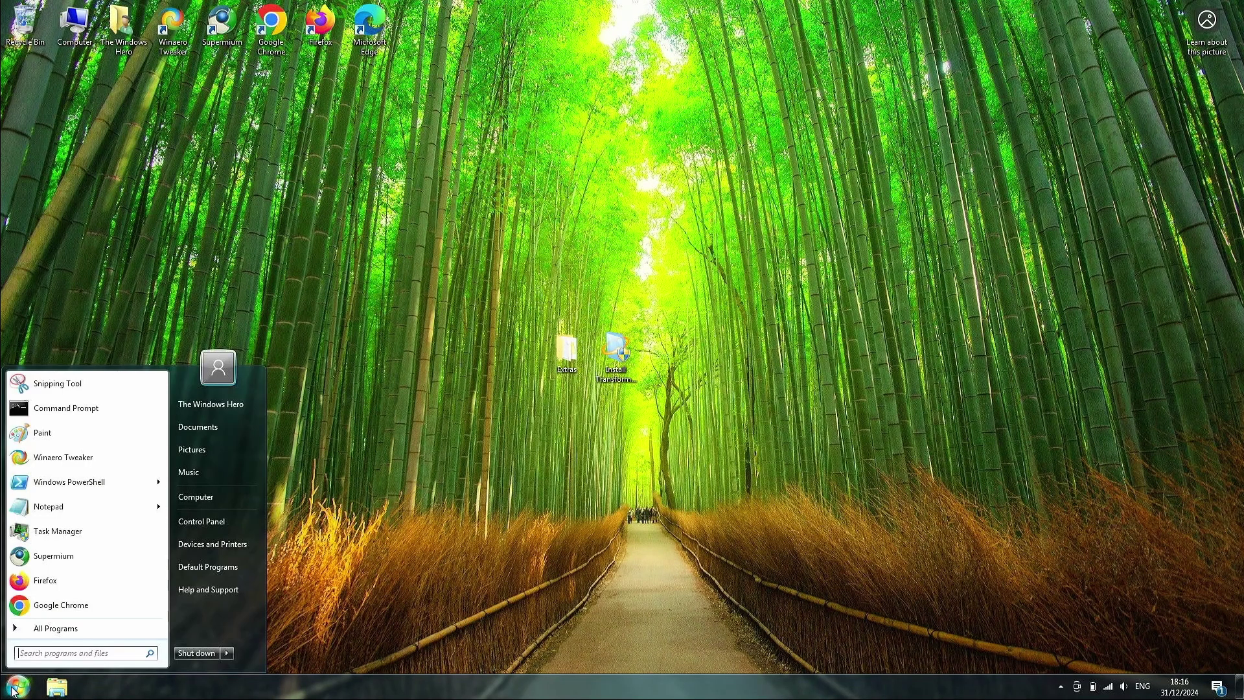
pyautogui.click(59, 627)
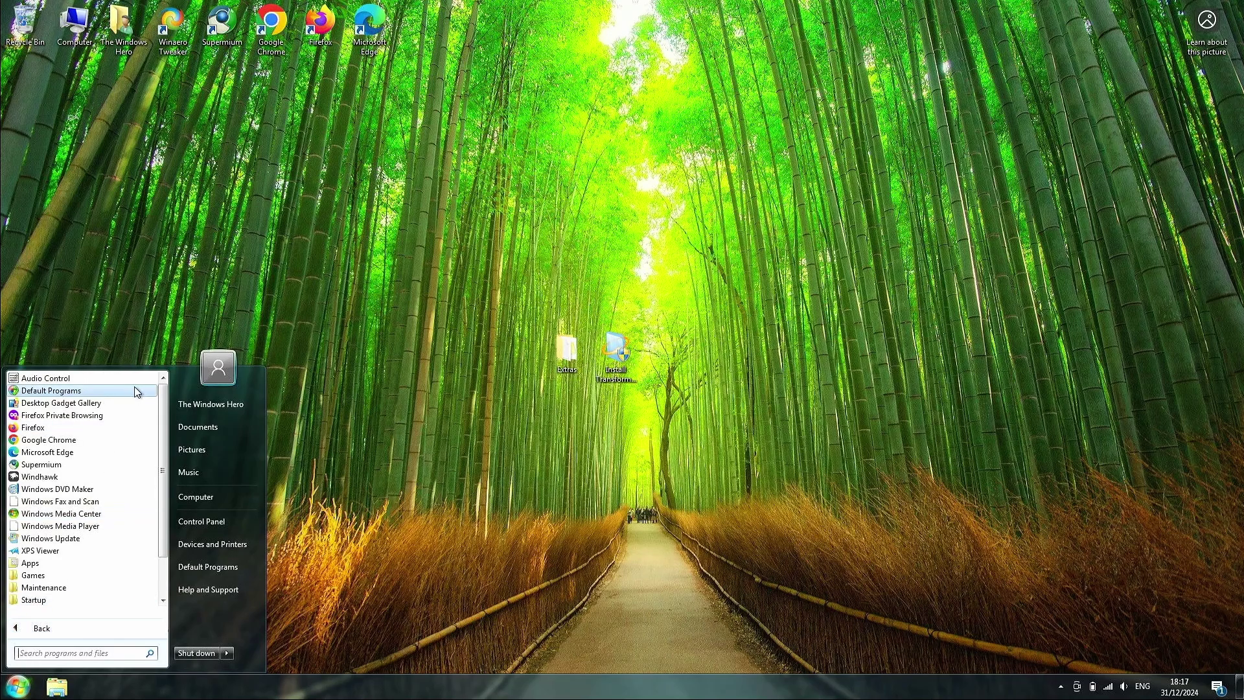
pyautogui.click(36, 575)
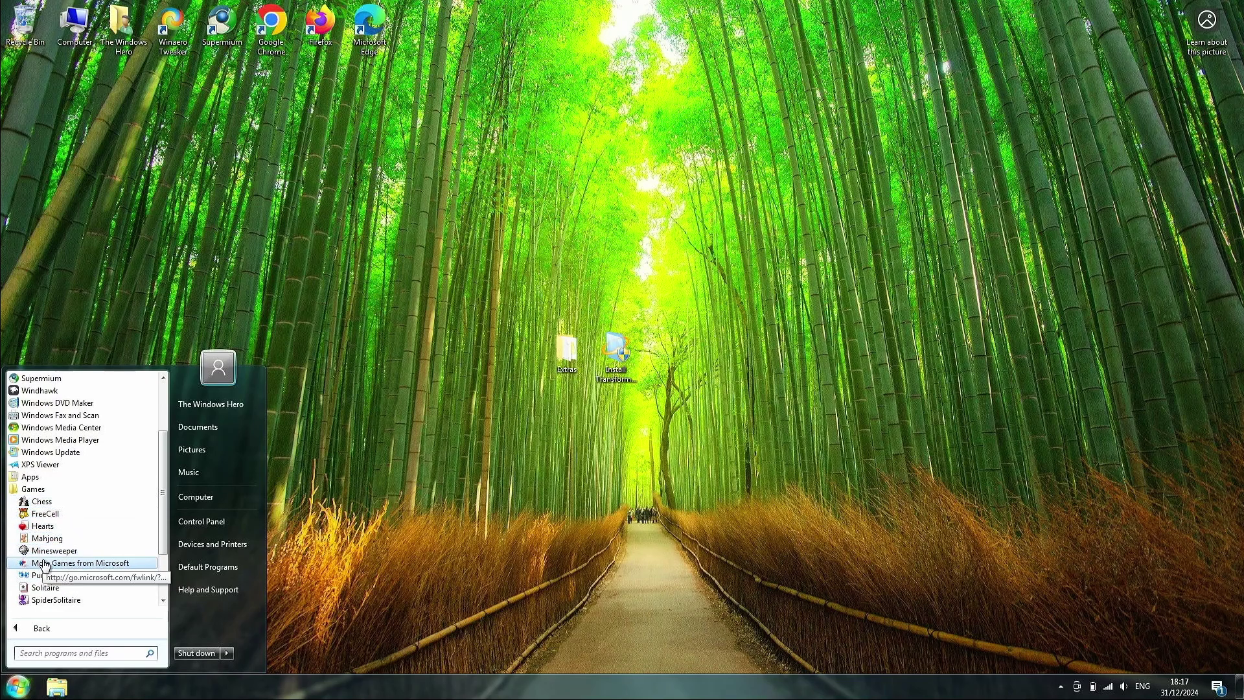
pyautogui.click(41, 550)
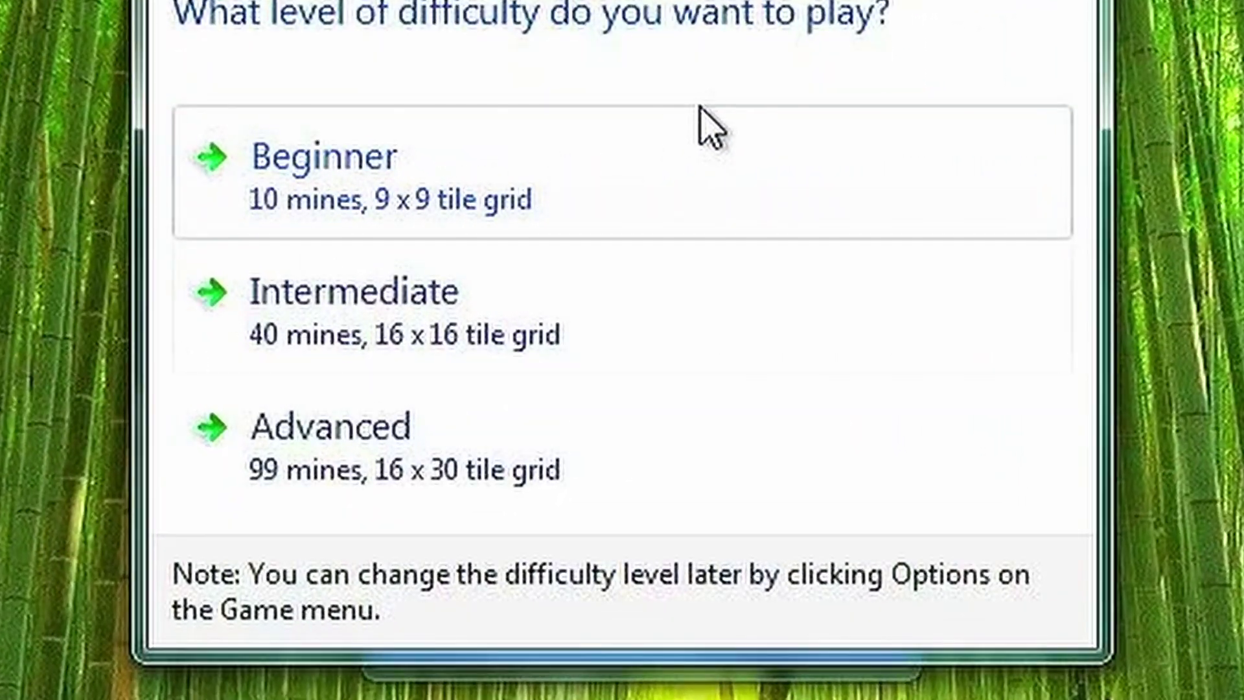
pyautogui.click(716, 141)
# Uncover several tiles on the Minesweeper board and exit the game once it ends
pyautogui.click(549, 275)
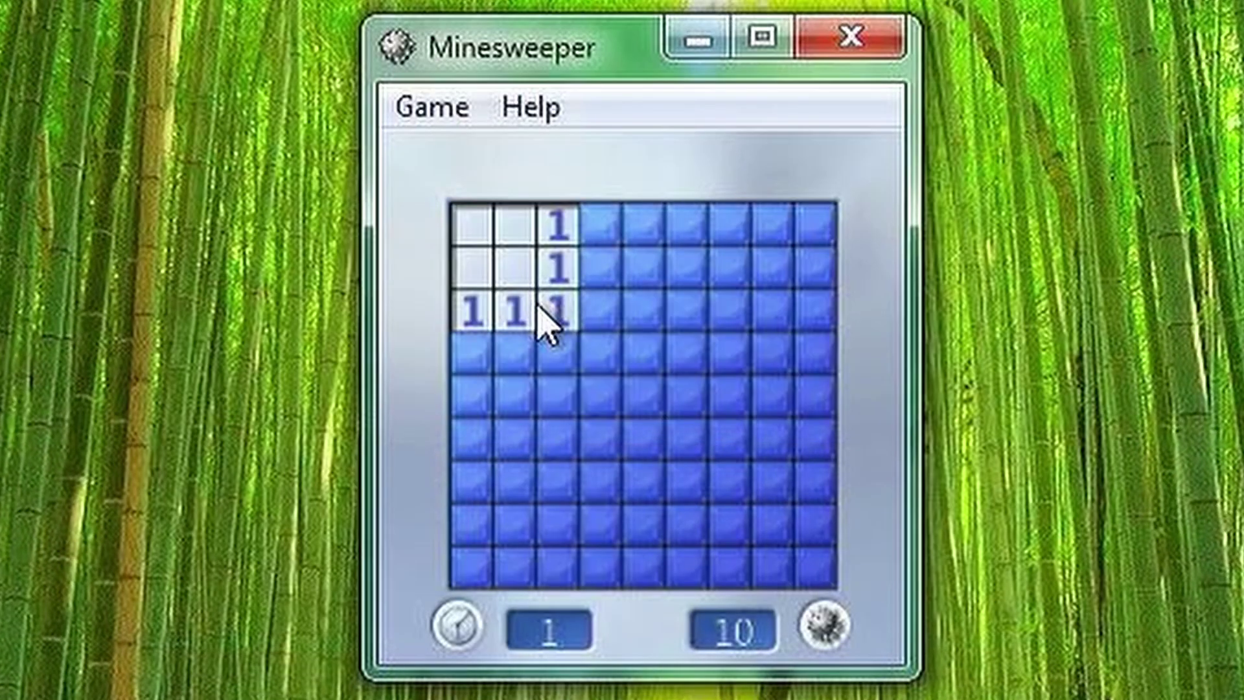
pyautogui.click(638, 353)
pyautogui.click(605, 311)
pyautogui.click(684, 266)
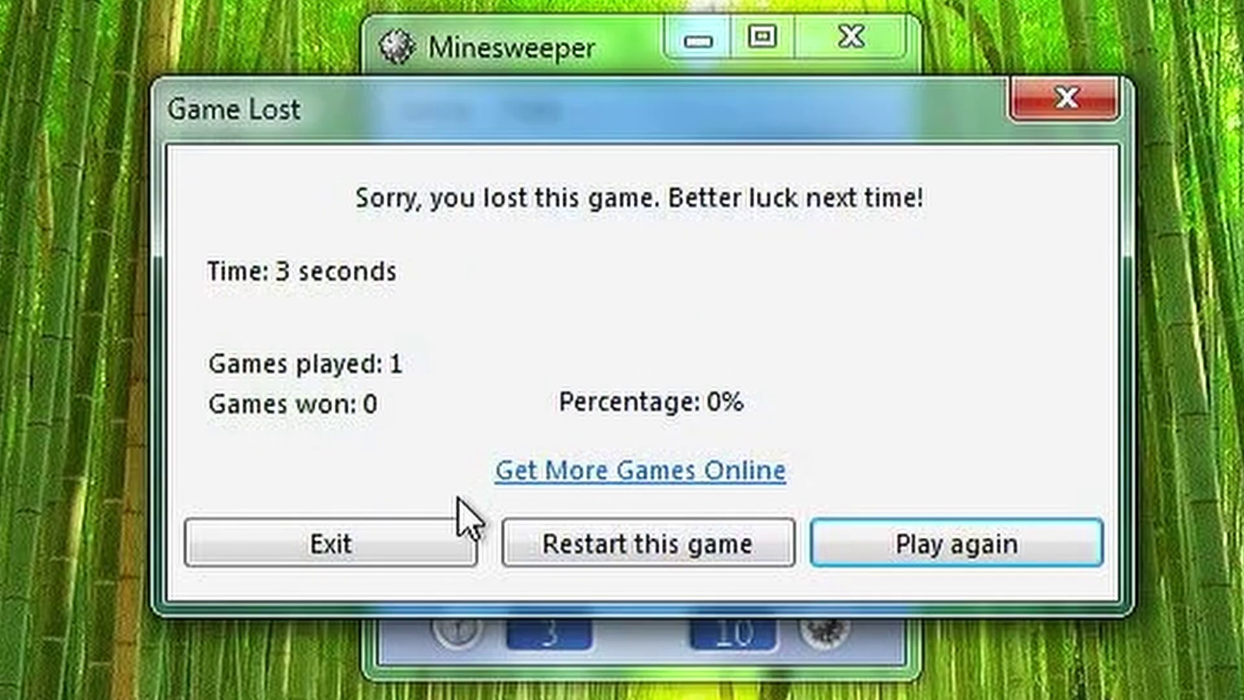
pyautogui.click(392, 567)
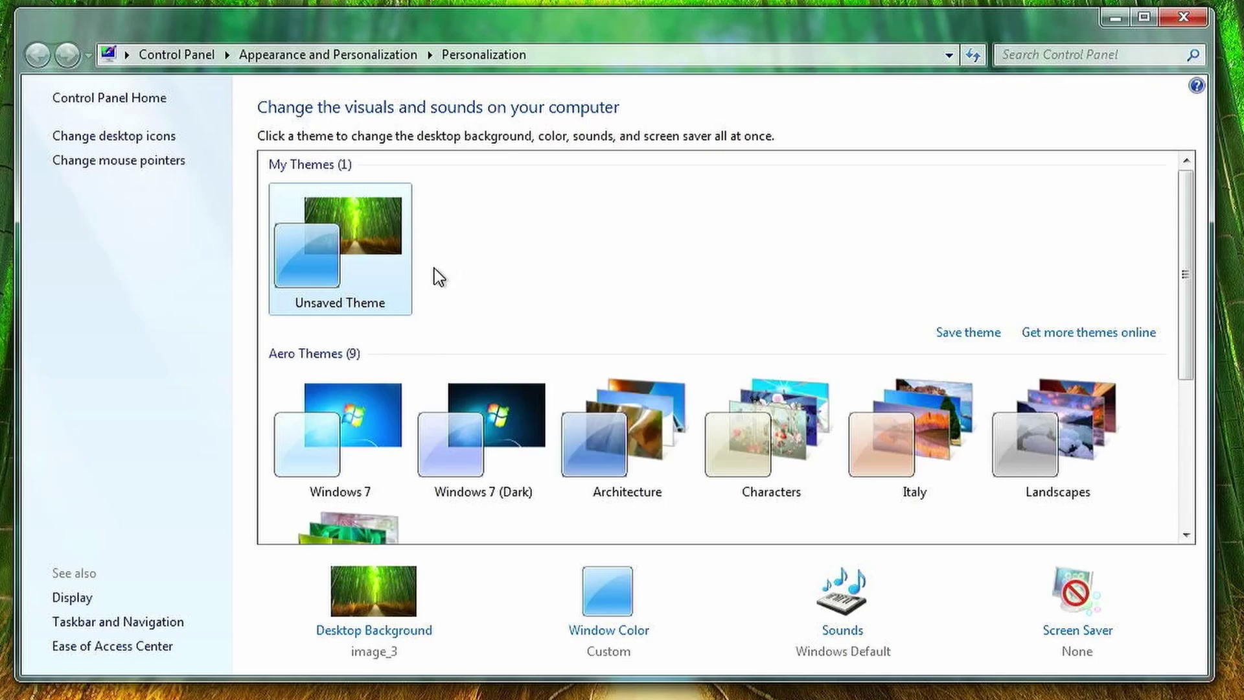
# Apply the Windows 7 Aero theme, look at the desktop and return to the Personalization window
pyautogui.click(341, 421)
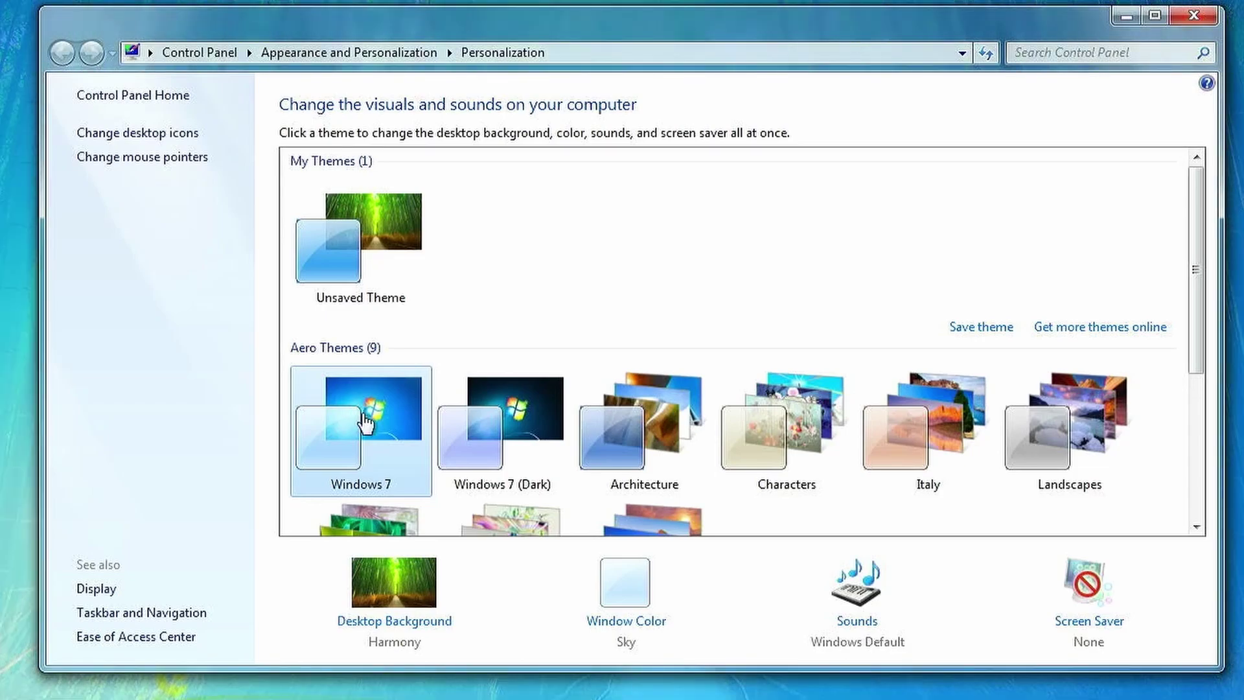
pyautogui.click(1131, 15)
pyautogui.hotkey('alt', 'Tab')
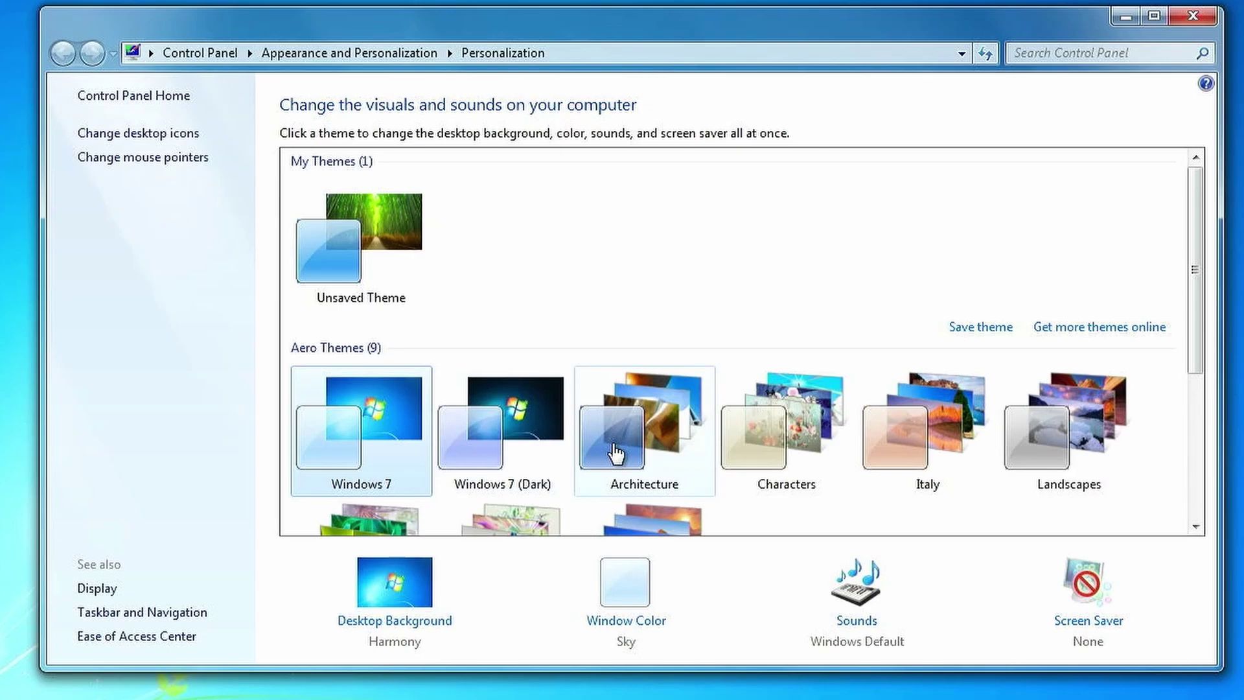
# Apply the Windows 7 (Dark) Aero theme and check the desktop and its context menu
pyautogui.click(550, 420)
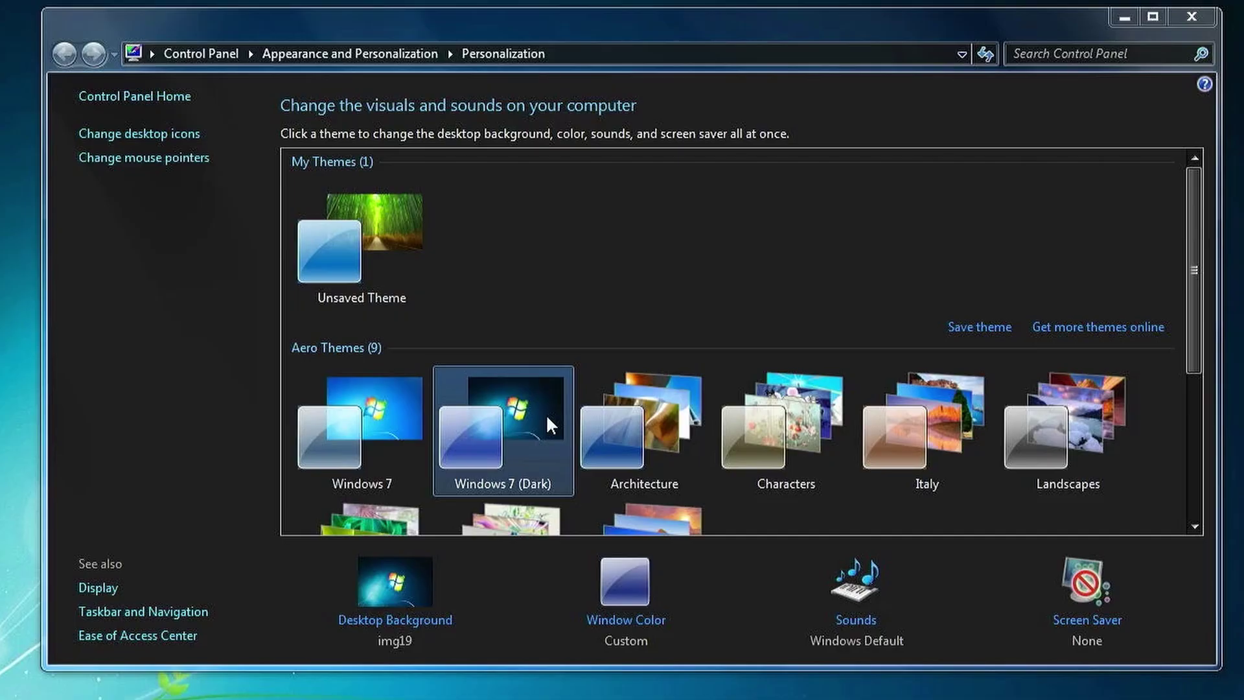
pyautogui.click(1114, 18)
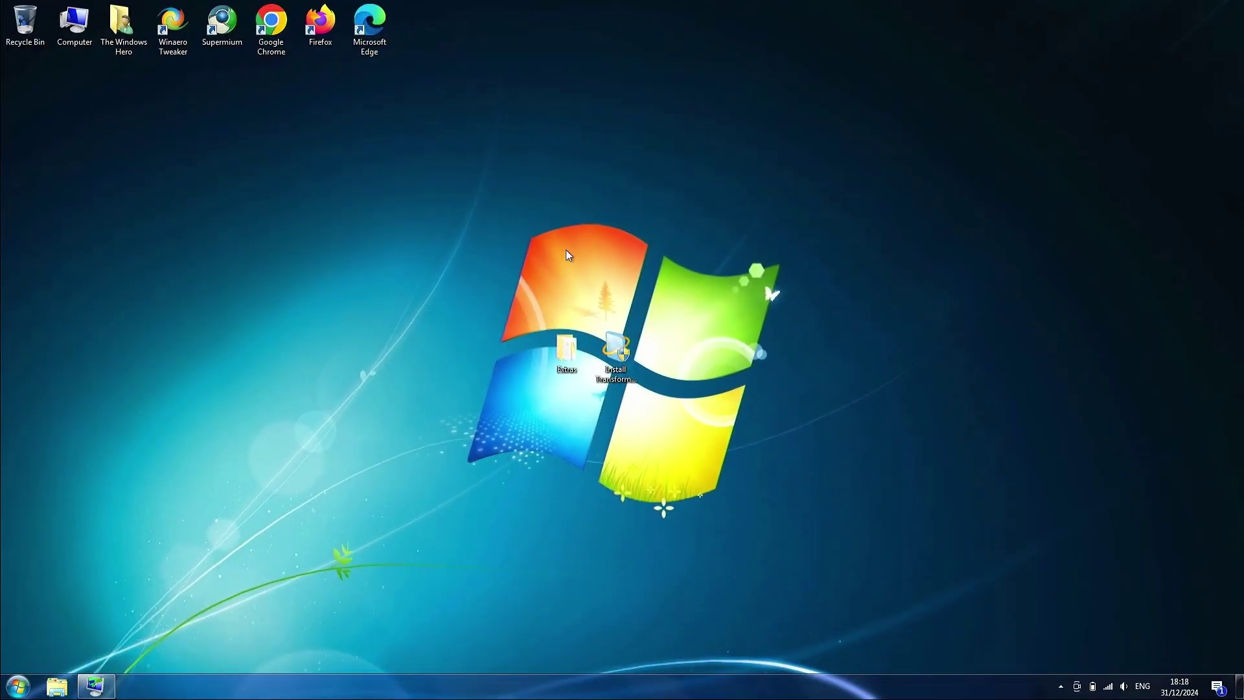
pyautogui.rightClick(561, 256)
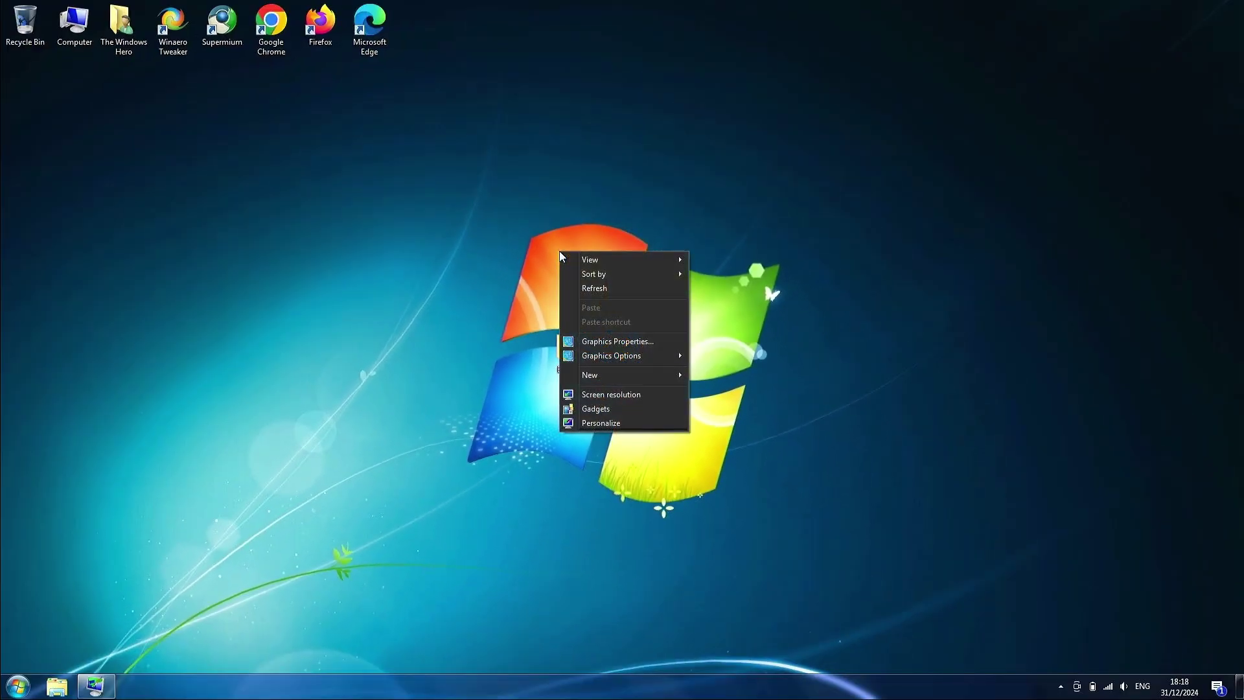
pyautogui.click(442, 348)
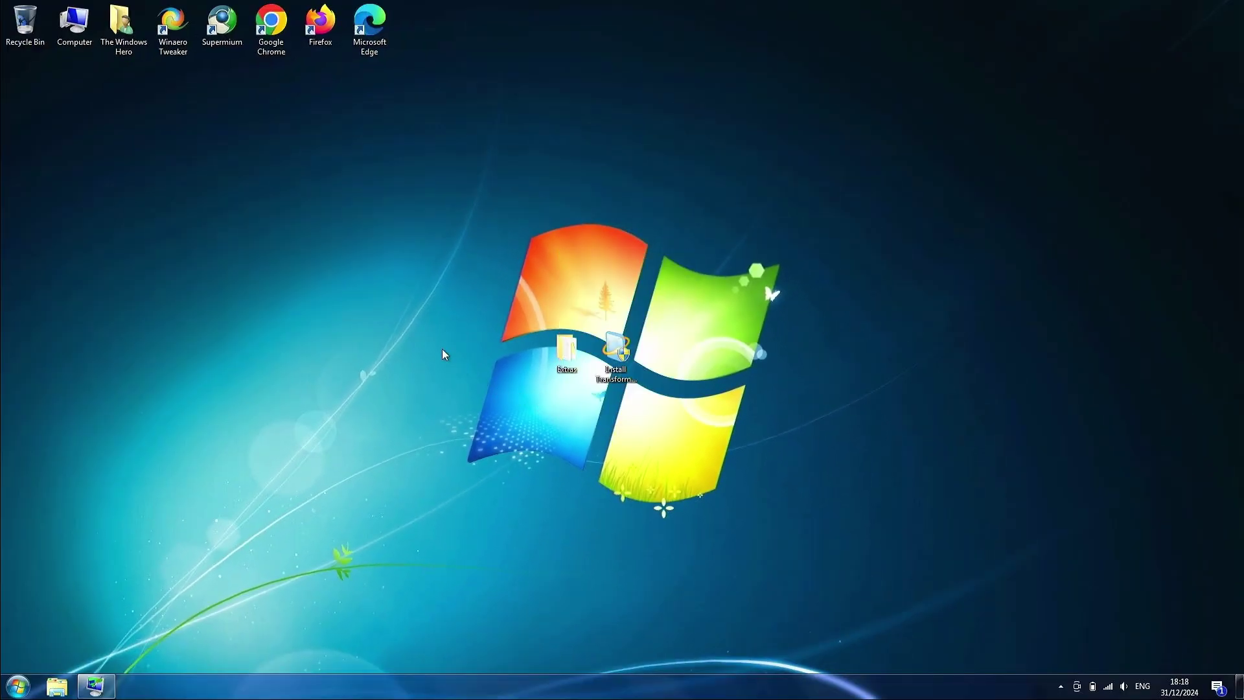
# Open a File Explorer window, check its Organize options and context menu in the dark theme, and close it
pyautogui.press('super+e')
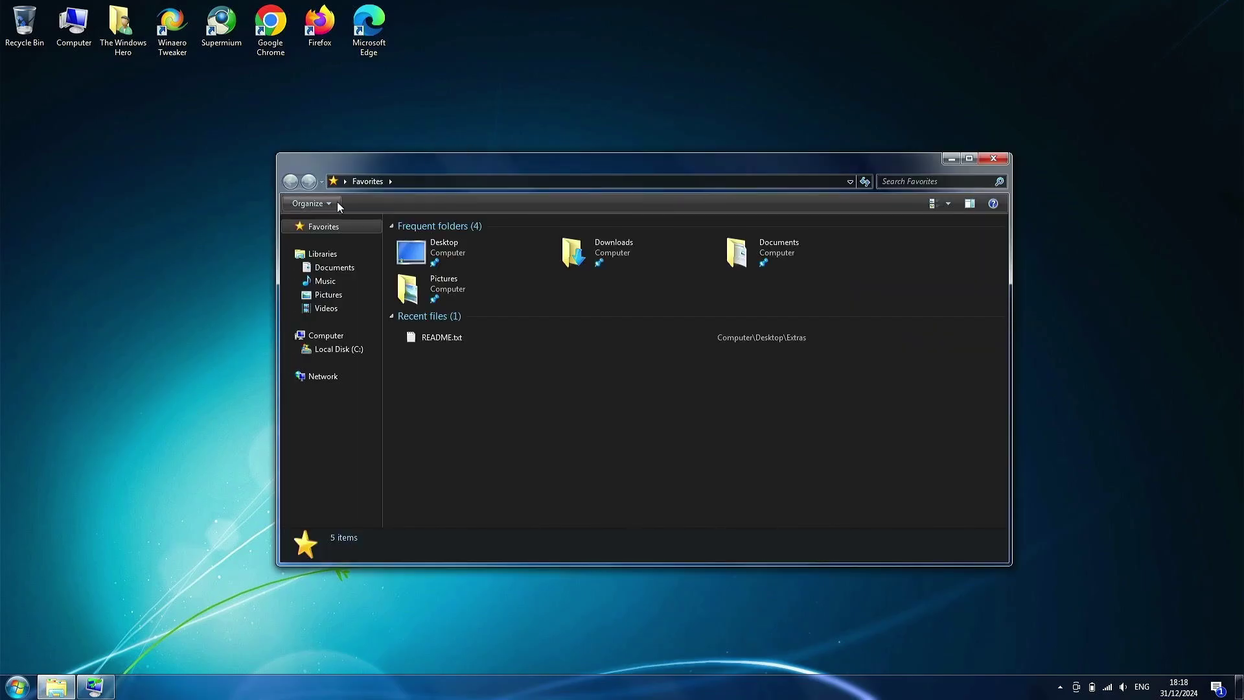
pyautogui.click(336, 206)
pyautogui.rightClick(543, 398)
pyautogui.click(993, 158)
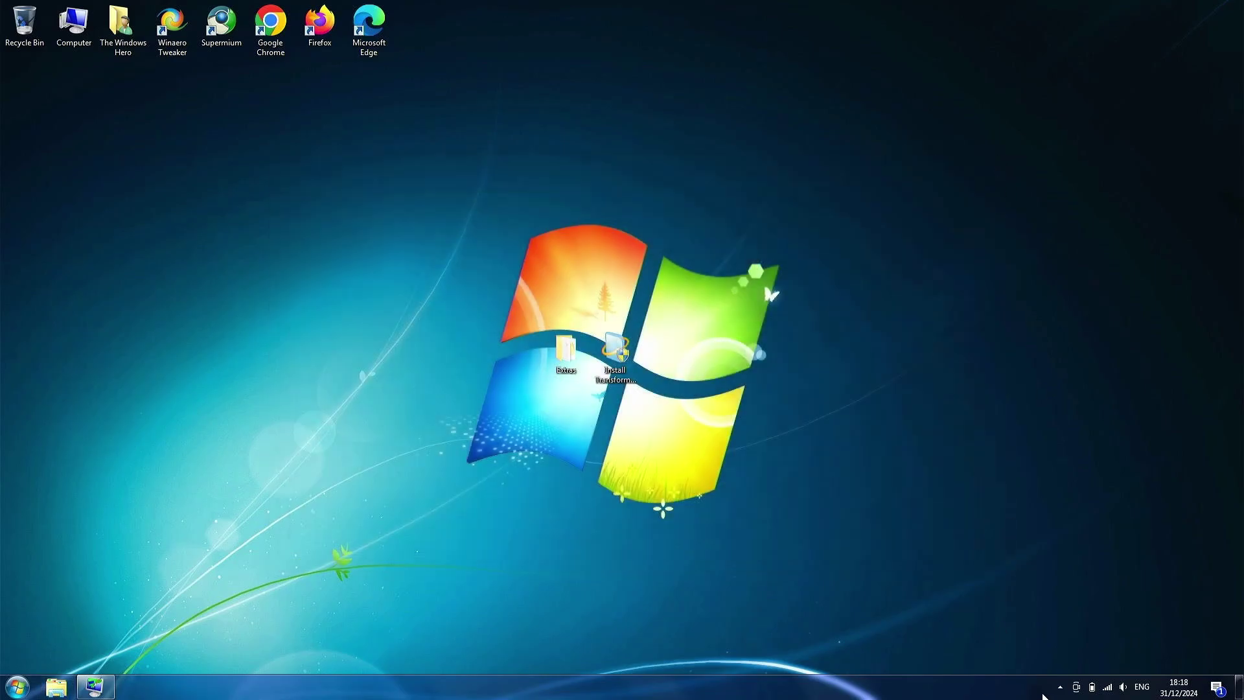
# Check the dark styling of the hidden icons, network, volume and calendar flyouts in the notification area
pyautogui.click(1059, 687)
pyautogui.click(1107, 687)
pyautogui.click(1123, 686)
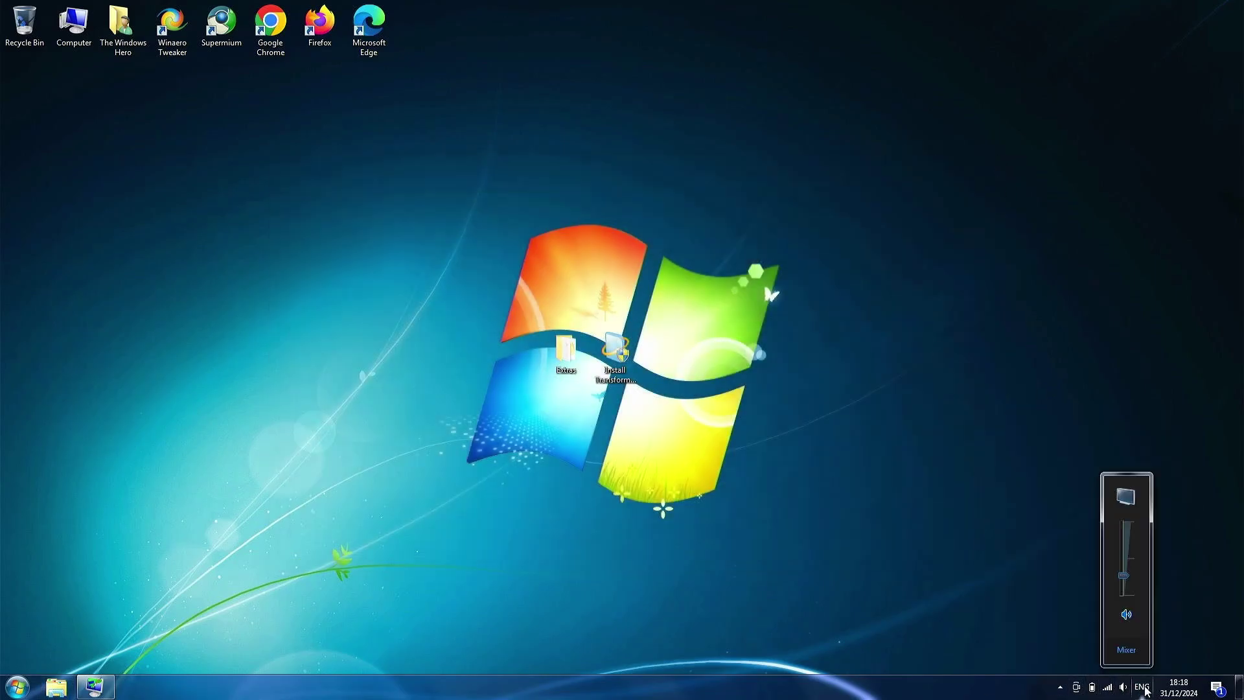
pyautogui.click(1178, 687)
pyautogui.click(1178, 687)
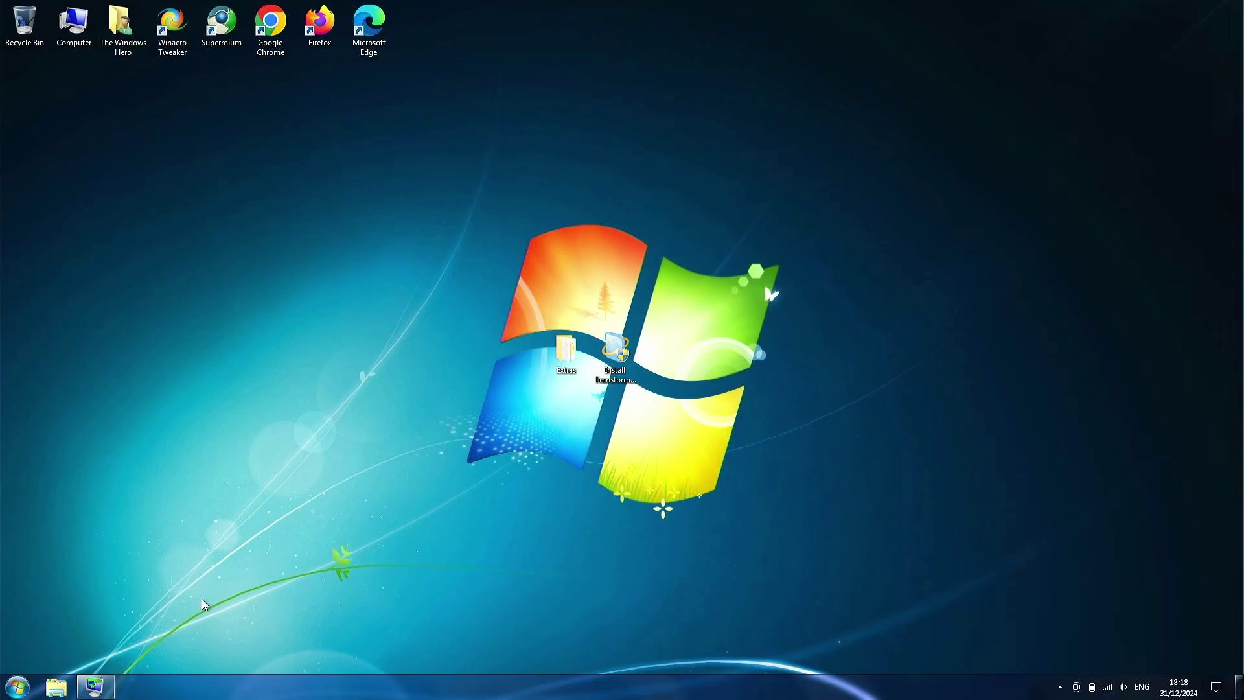
# Compare the Start menu with a File Explorer window in the dark theme and close both
pyautogui.press('e')
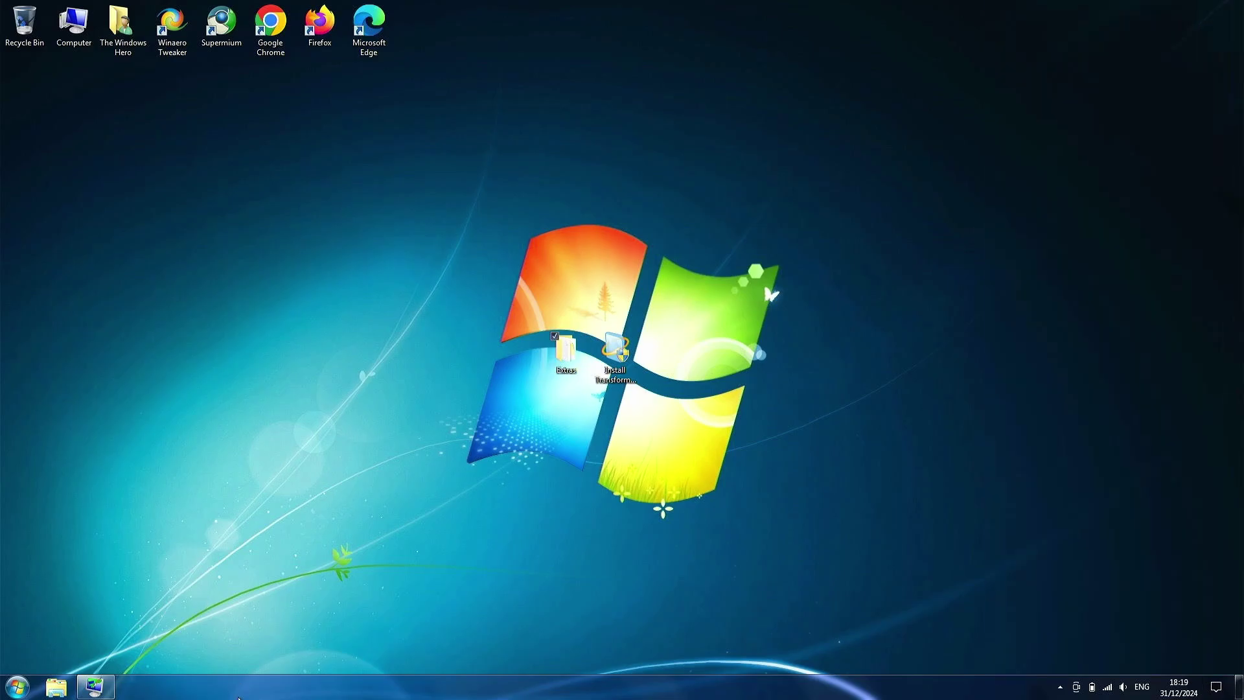
pyautogui.click(754, 460)
pyautogui.click(18, 686)
pyautogui.click(375, 620)
pyautogui.press('super+e')
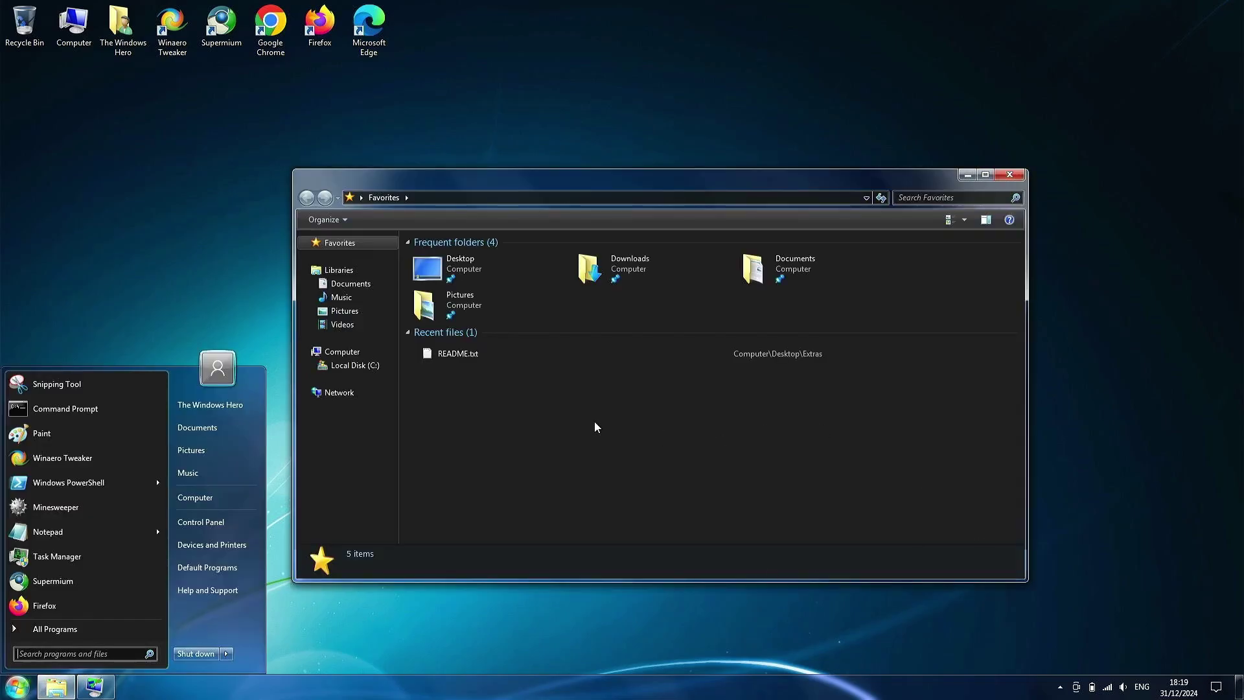
pyautogui.click(1019, 171)
pyautogui.click(29, 683)
# Check the taskbar's context menu and open its properties
pyautogui.rightClick(491, 692)
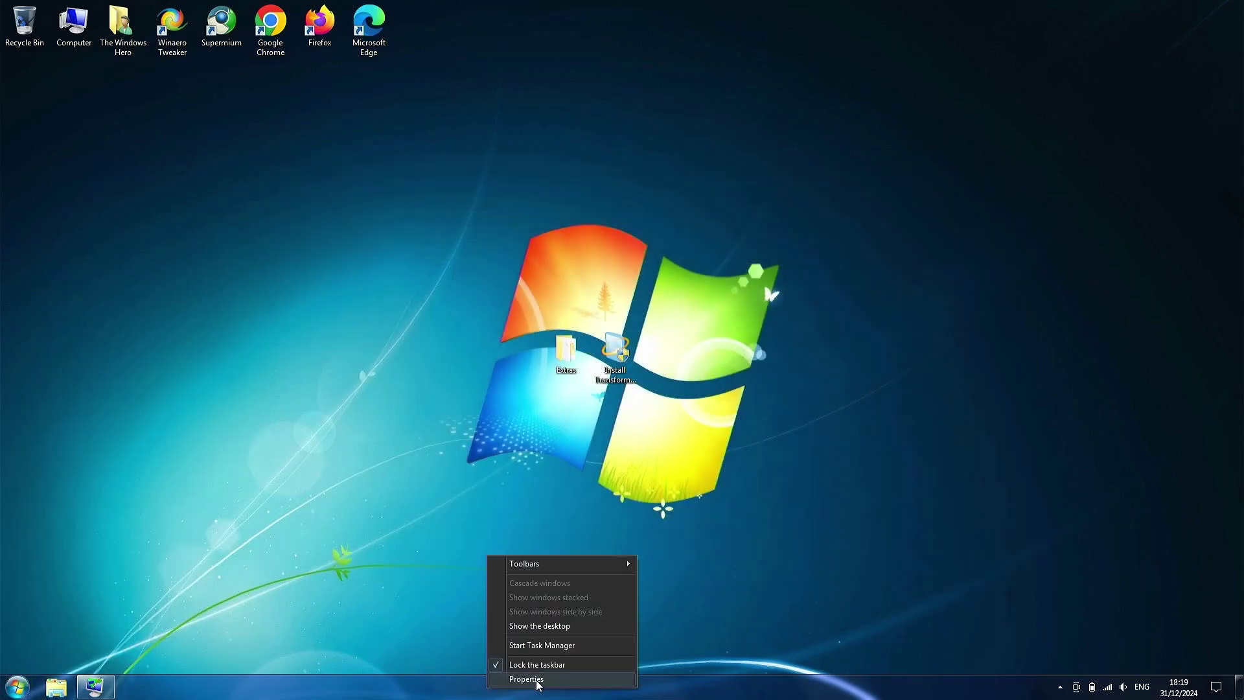
pyautogui.click(508, 680)
pyautogui.click(95, 156)
pyautogui.click(301, 345)
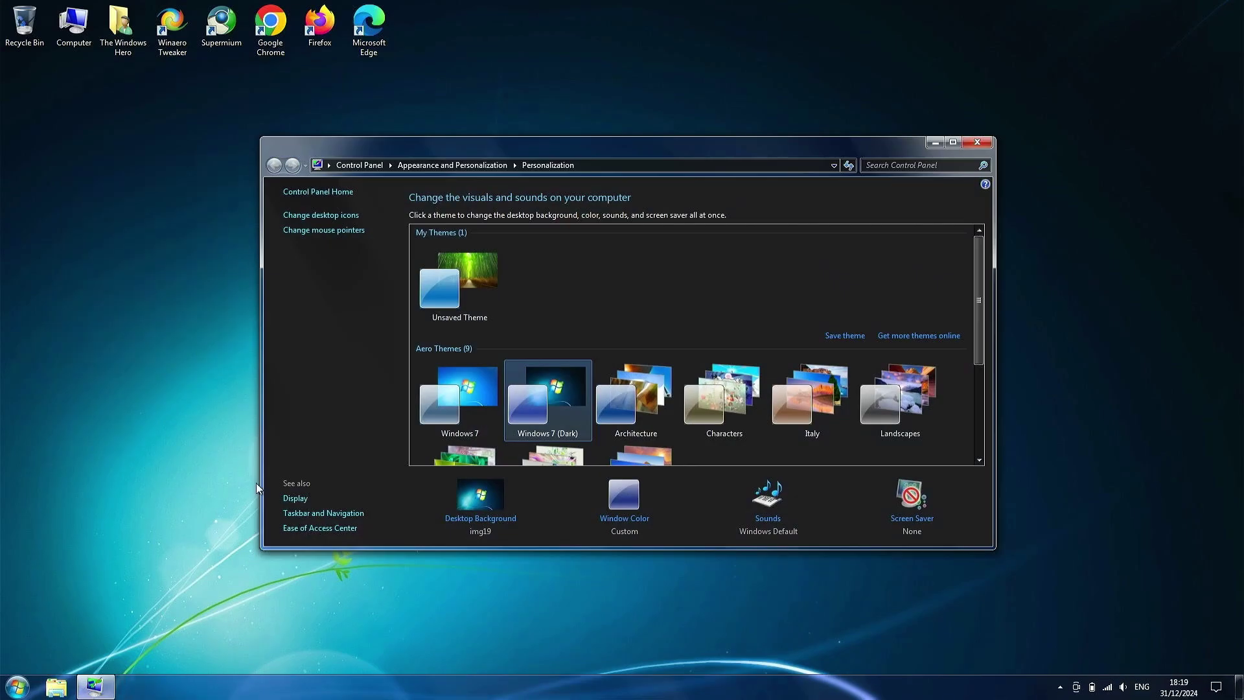
# Try out the Architecture, Characters and Italy Aero themes in turn
pyautogui.click(624, 393)
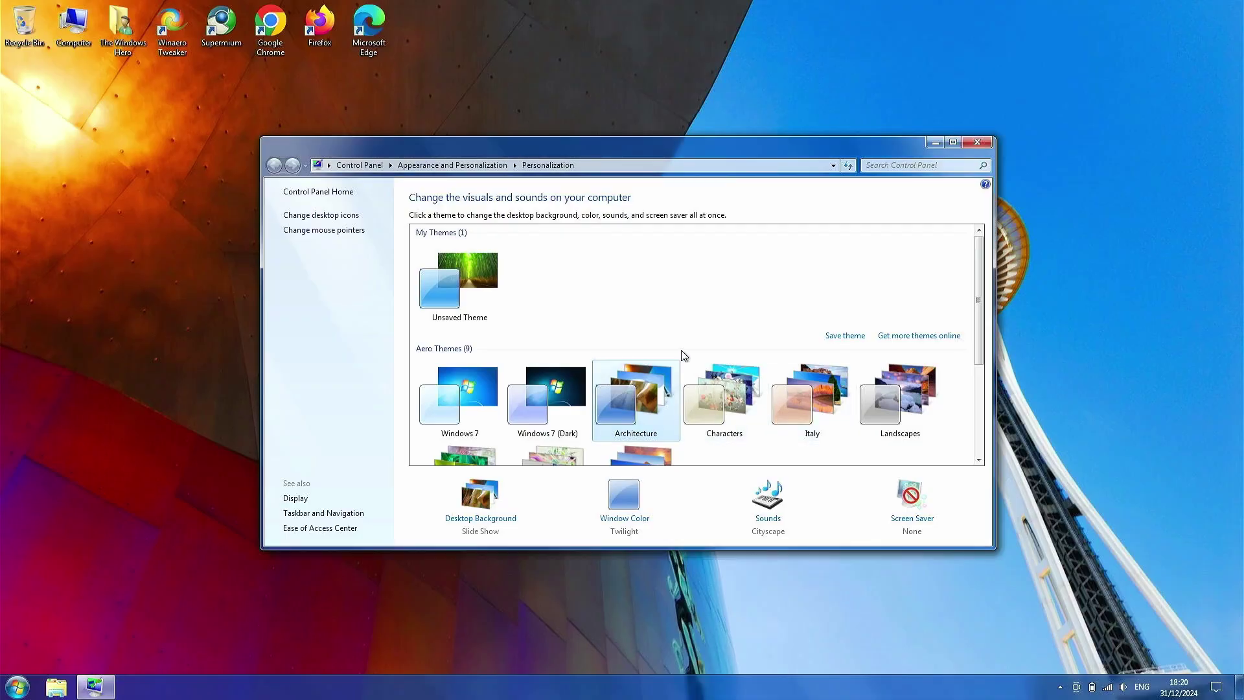
pyautogui.click(711, 370)
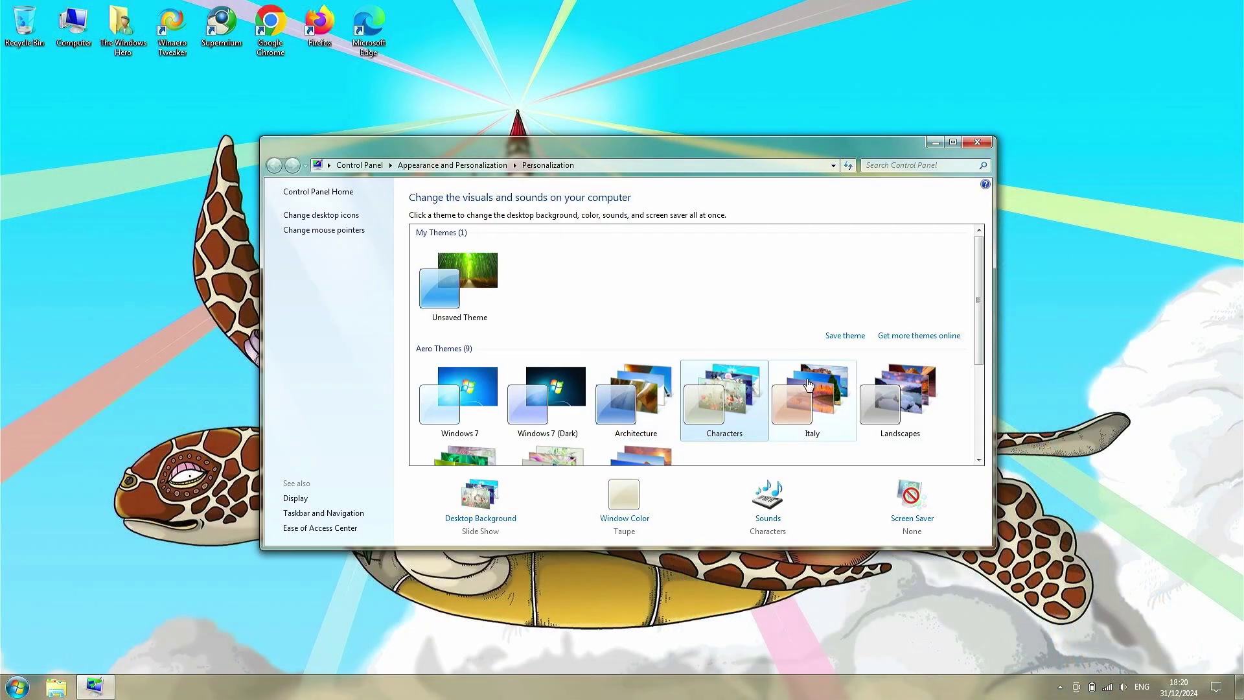
pyautogui.click(811, 395)
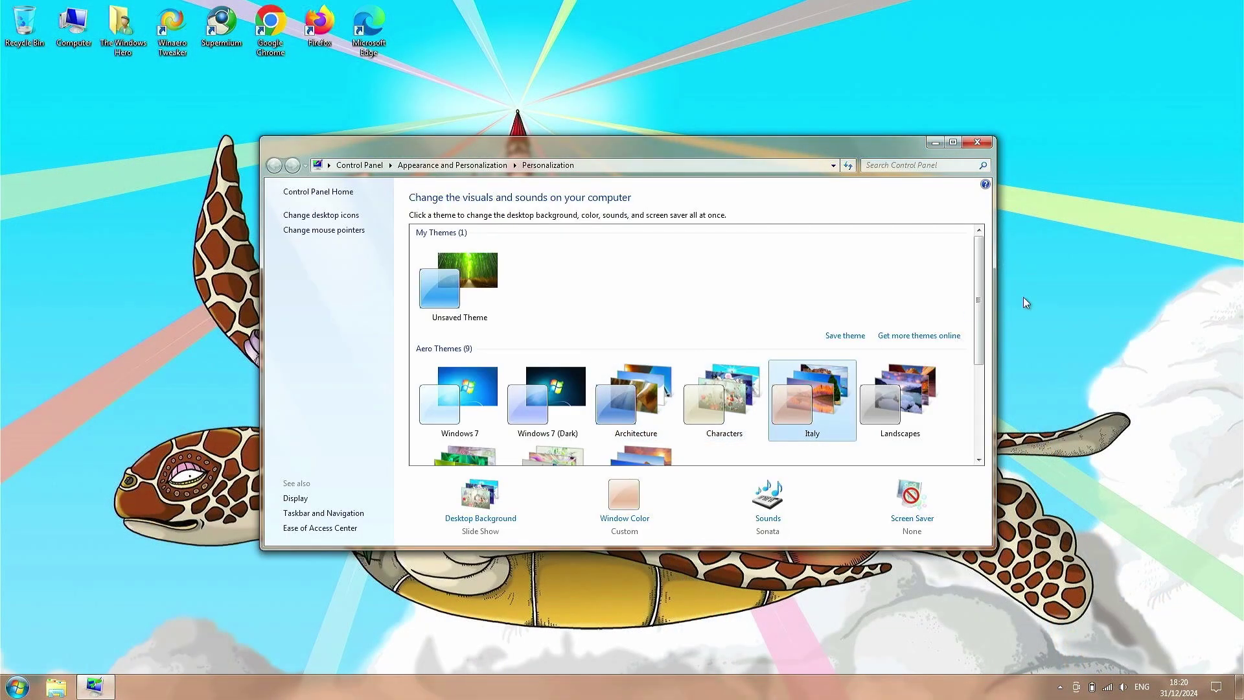
# Try out the Nature, Scenes and United States Aero themes in turn
pyautogui.scroll(-3, 885, 273)
pyautogui.click(479, 334)
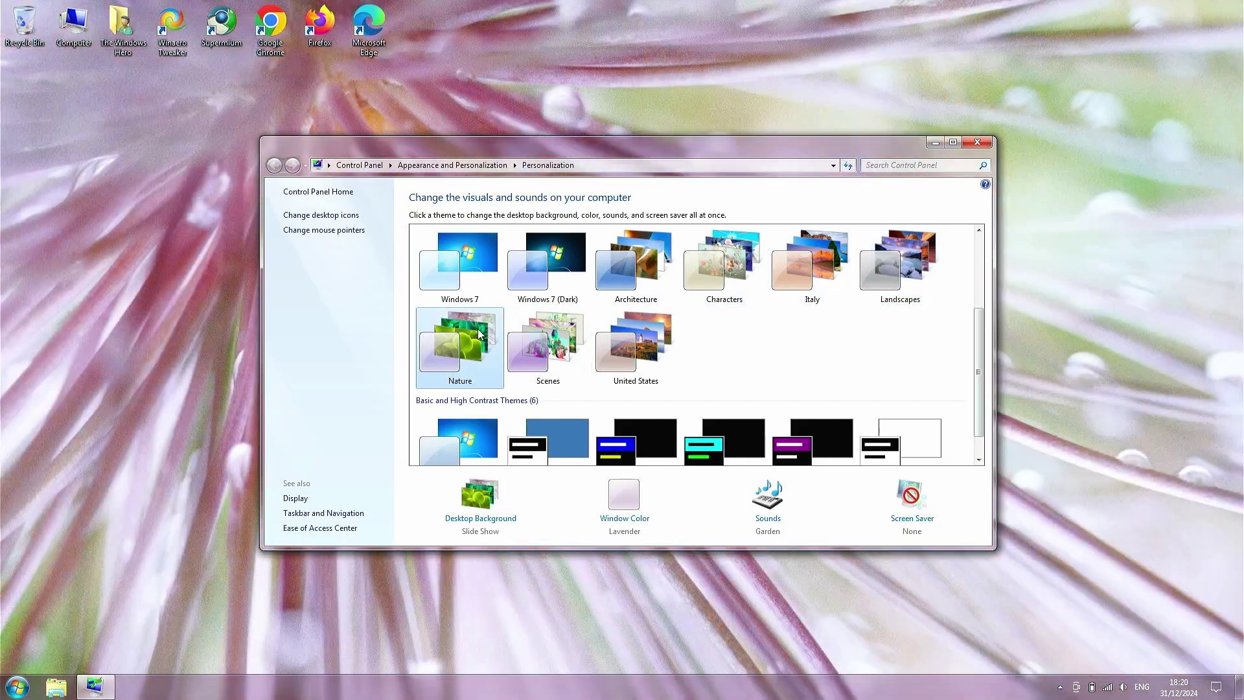
pyautogui.click(548, 344)
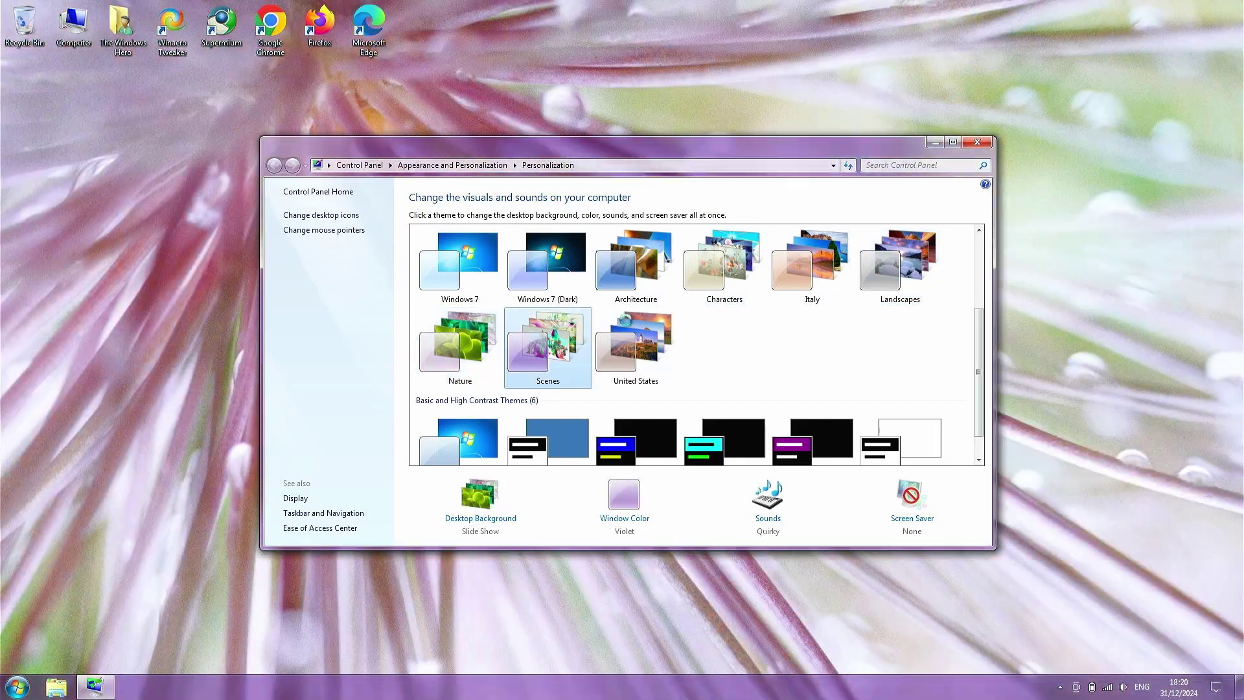
pyautogui.scroll(-1, 978, 340)
pyautogui.click(658, 298)
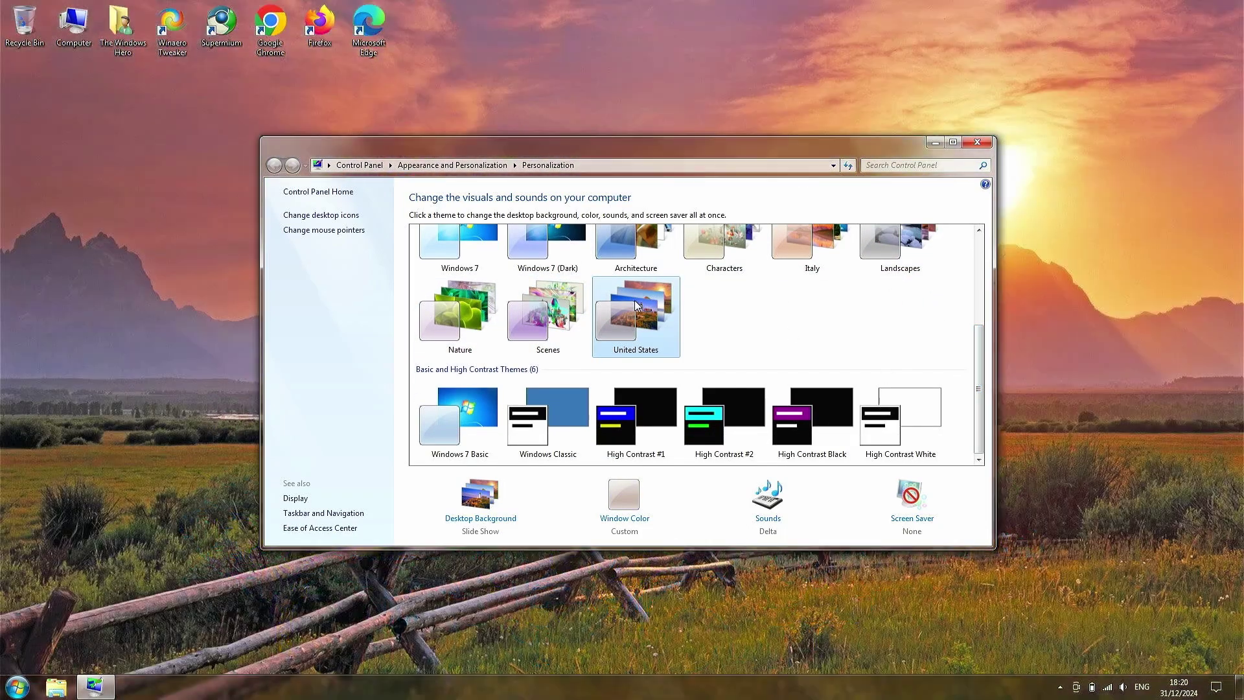
# Try out the Windows 7 Basic theme followed by the Windows Classic theme
pyautogui.click(420, 403)
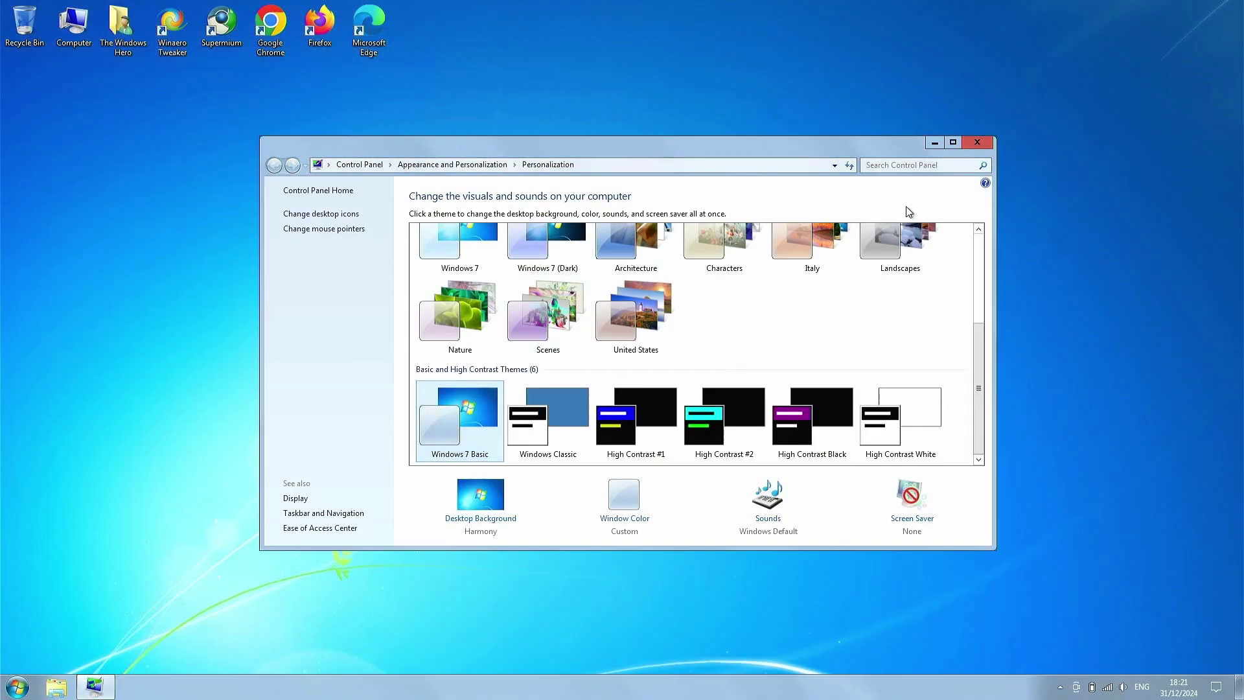
pyautogui.click(553, 454)
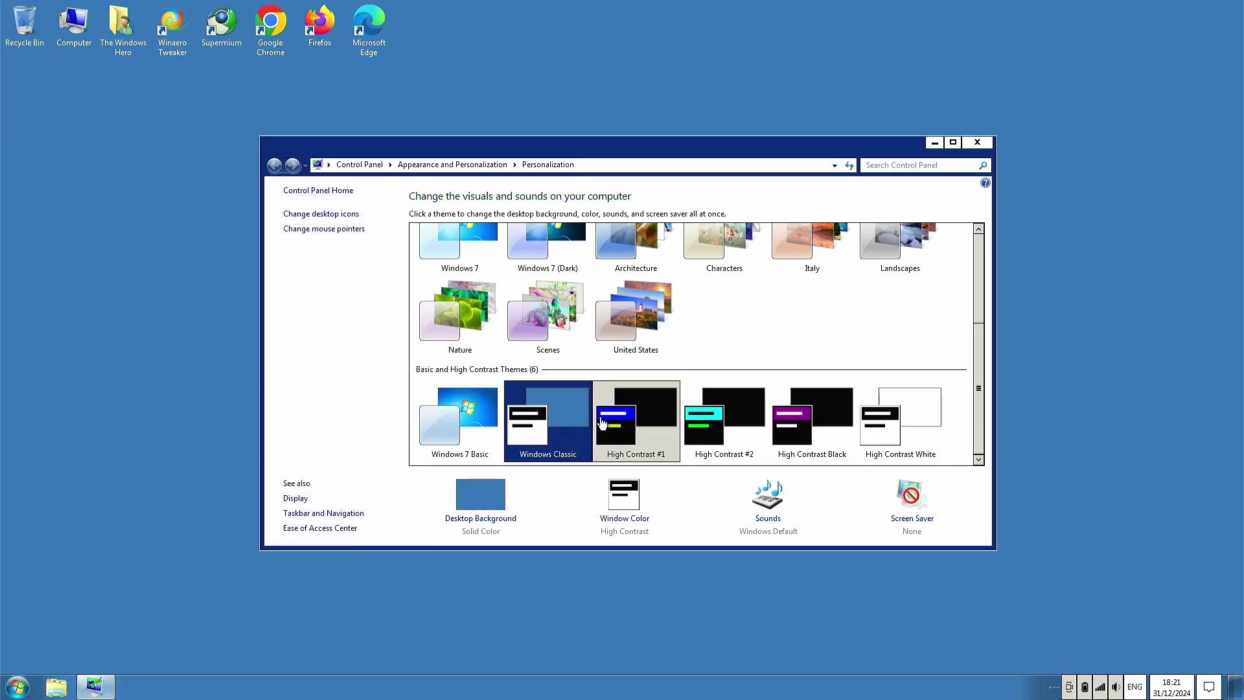
# Reapply the Windows 7 (Dark) Aero theme and close the Personalization window
pyautogui.scroll(3, 428, 425)
pyautogui.click(545, 412)
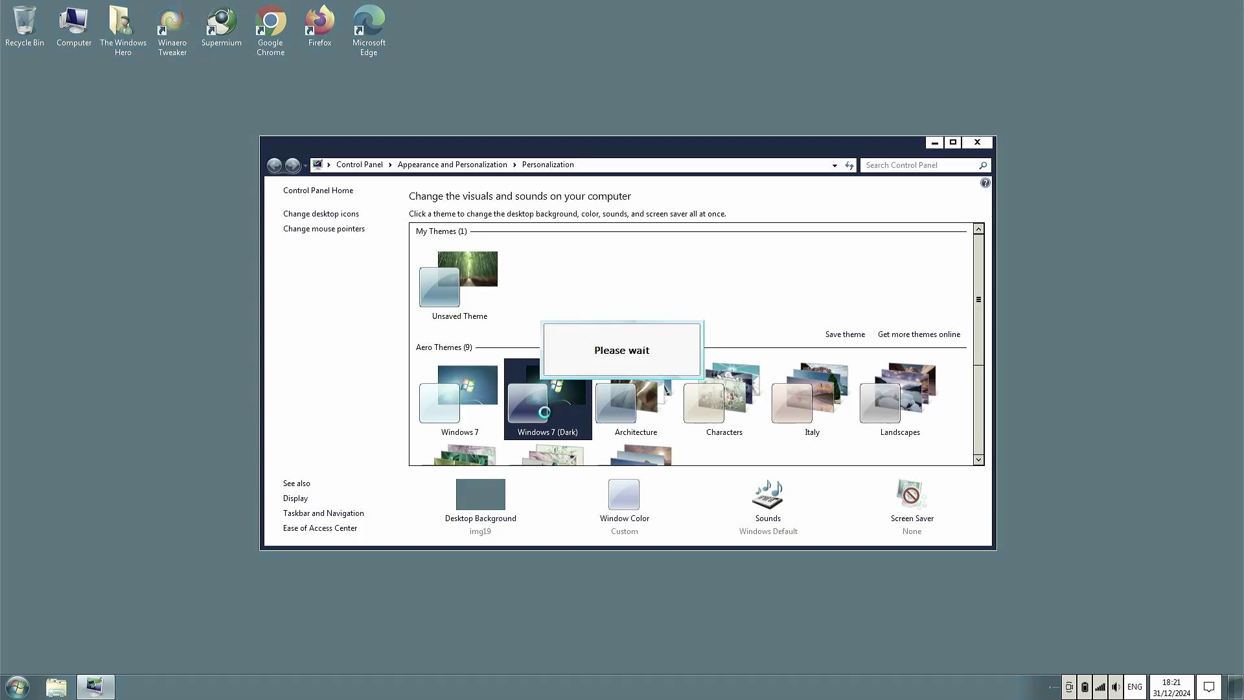
pyautogui.hotkey('alt', 'F4')
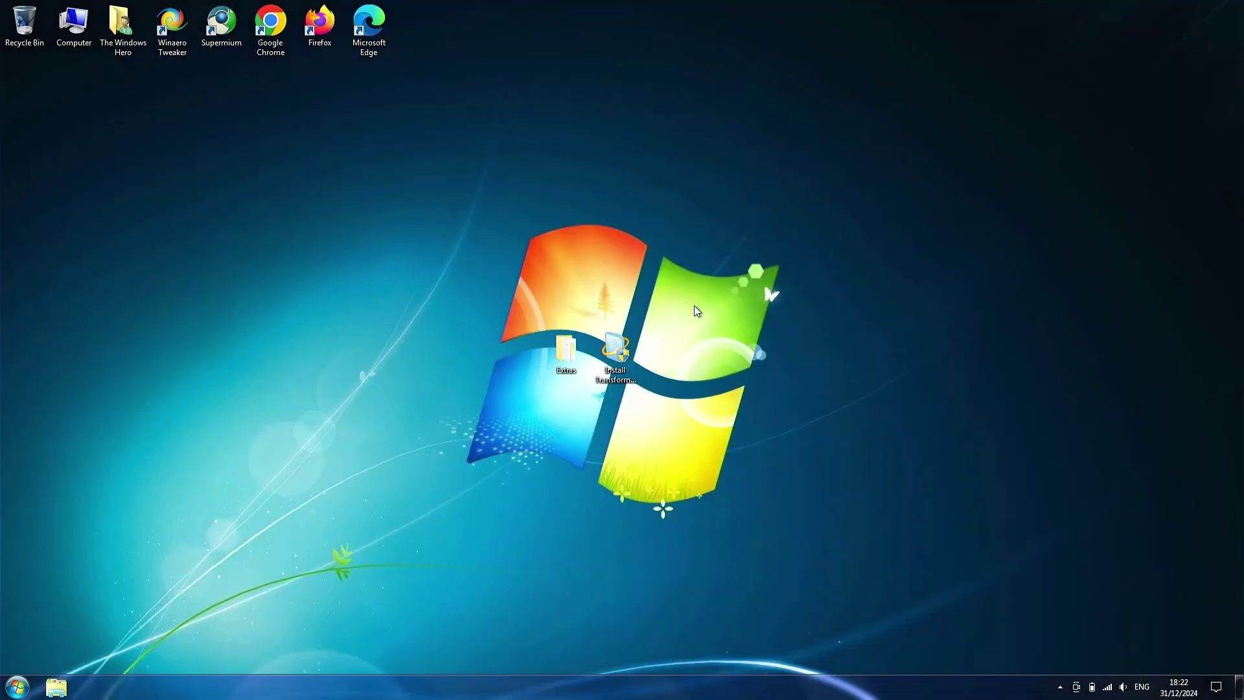
# Run winver to view the About Windows dialog and close it
pyautogui.press('super+r')
pyautogui.write('winver')
pyautogui.press('Return')
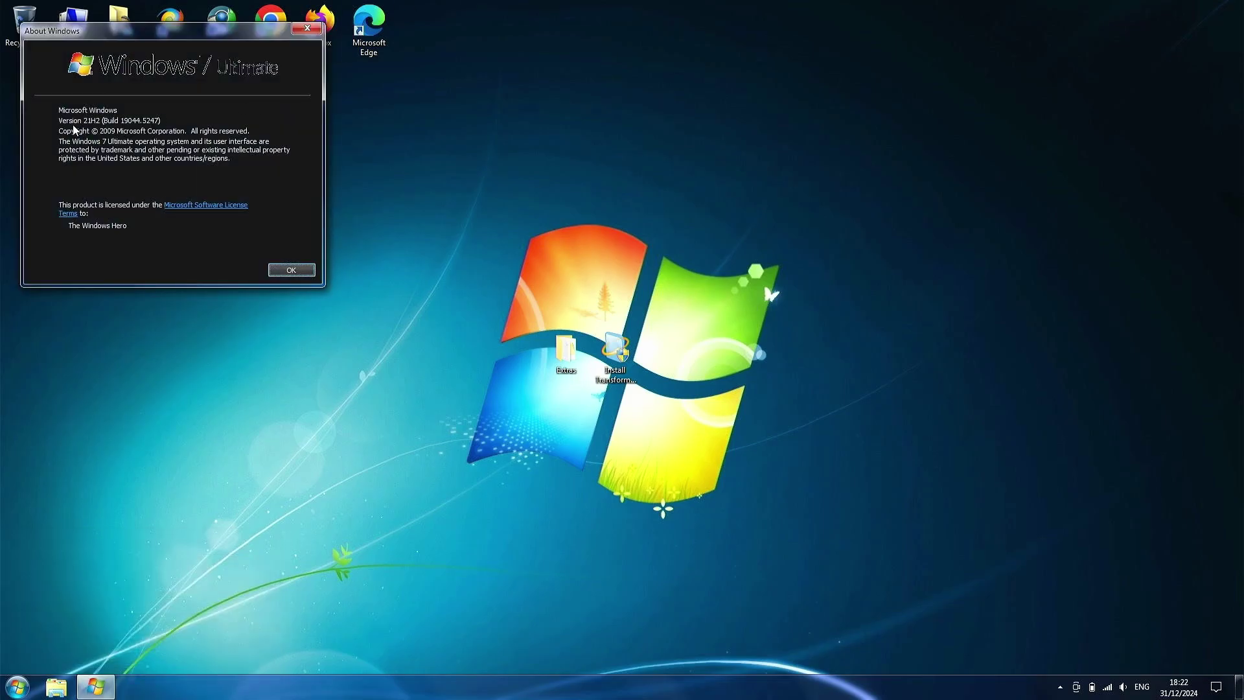
pyautogui.click(293, 268)
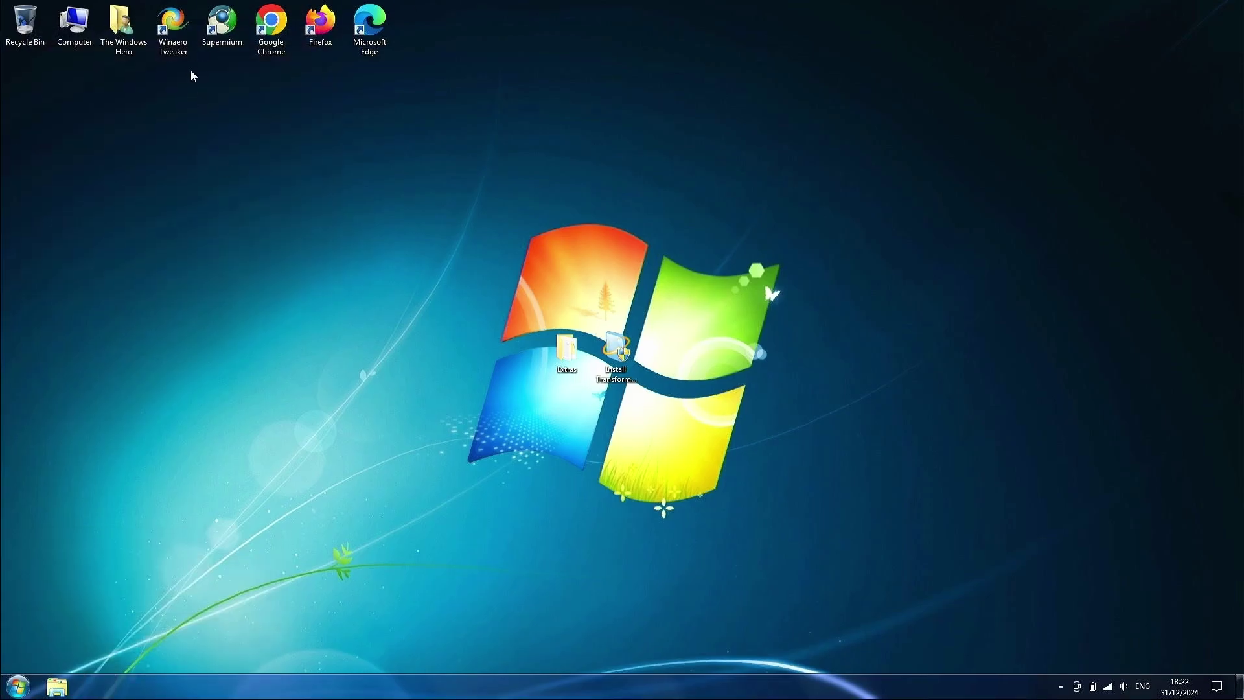
# Launch Supermium, dismiss the default browser notice and open the browser's settings
pyautogui.doubleClick(227, 40)
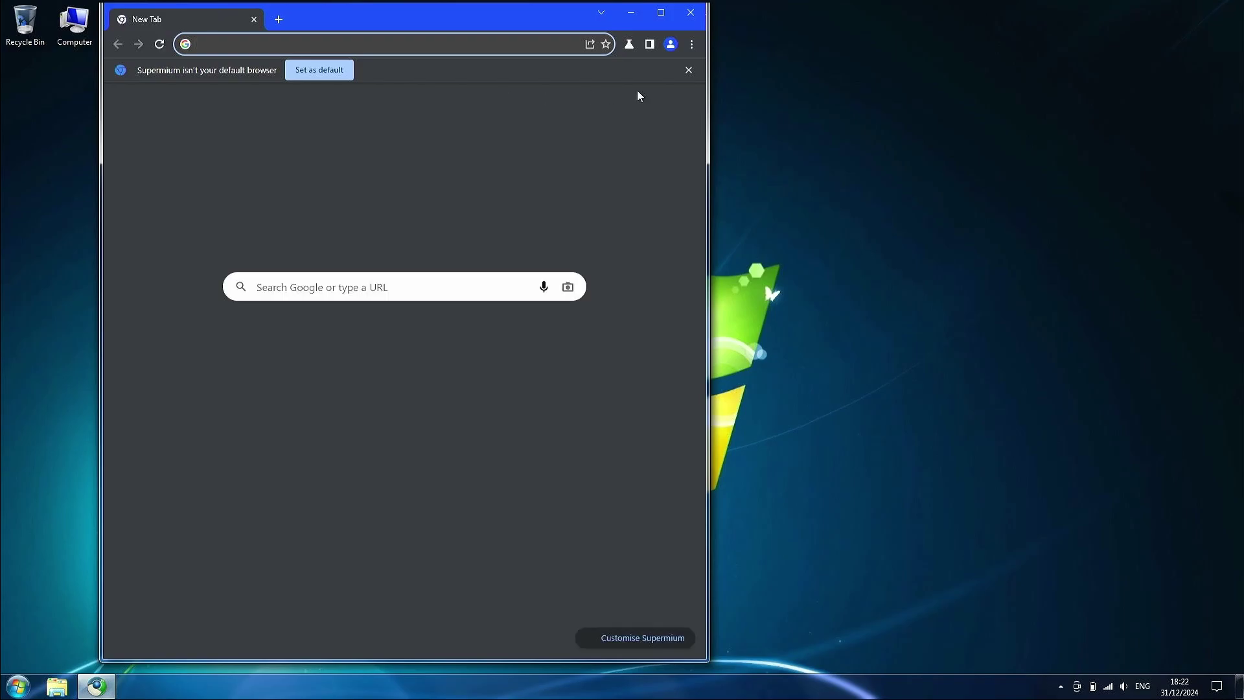
pyautogui.click(688, 70)
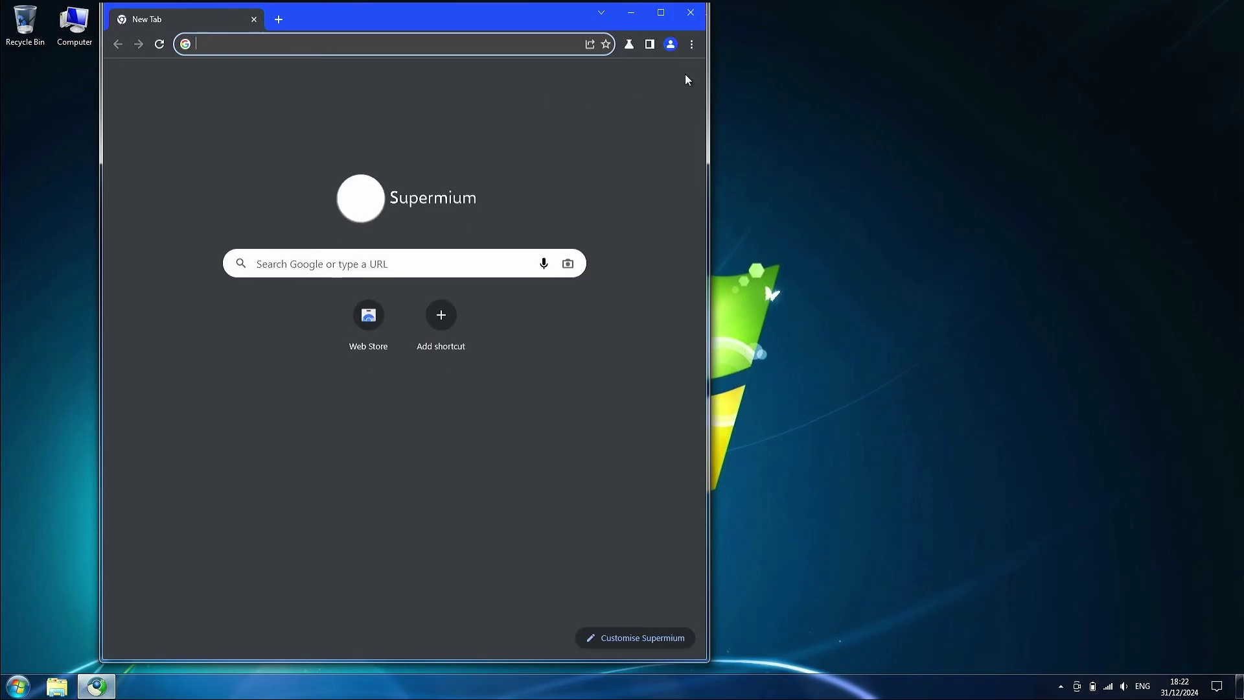
pyautogui.click(690, 47)
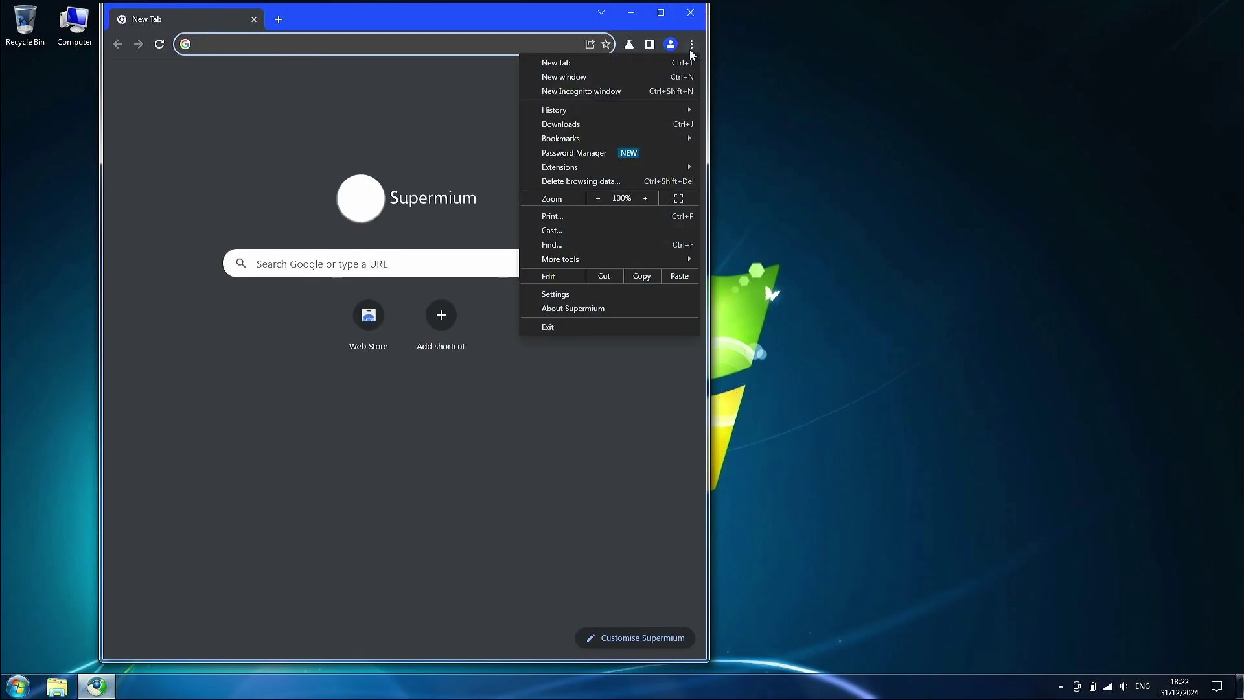
pyautogui.click(550, 296)
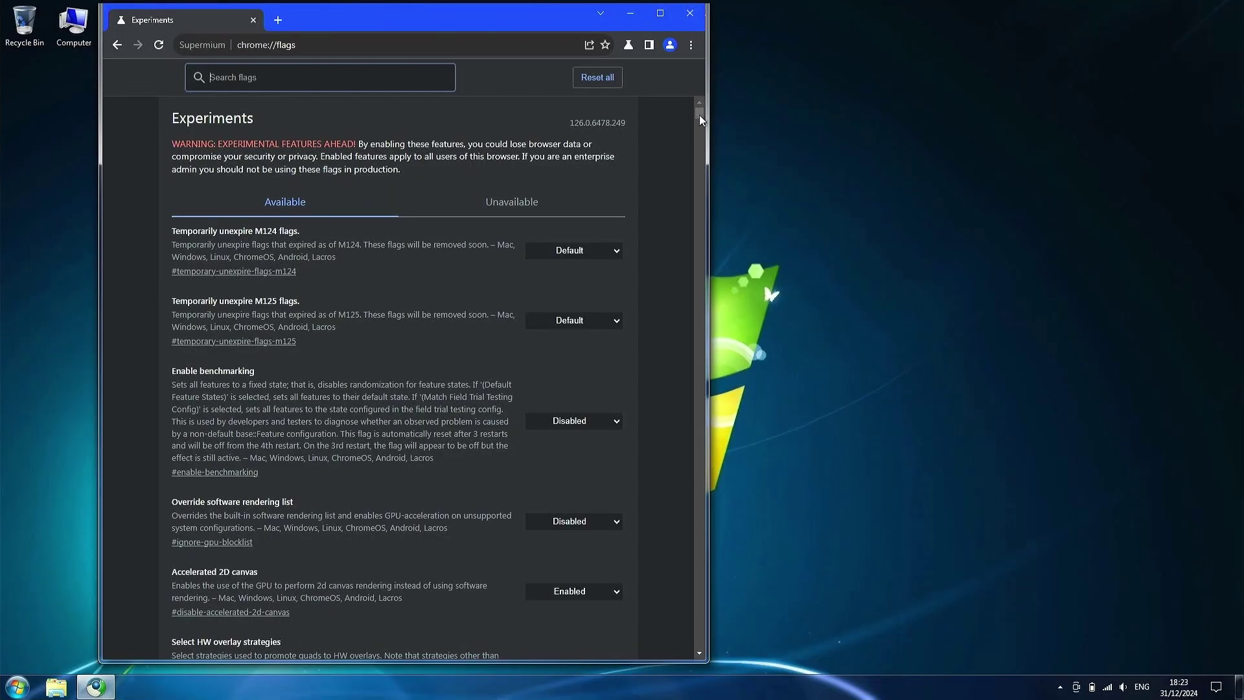
# Search Supermium's chrome://flags page for "title", enable "Force disabling of Windows 10 custom titlebar", and move the relaunched window to check its glass title bar
pyautogui.scroll(-5, 905, 389)
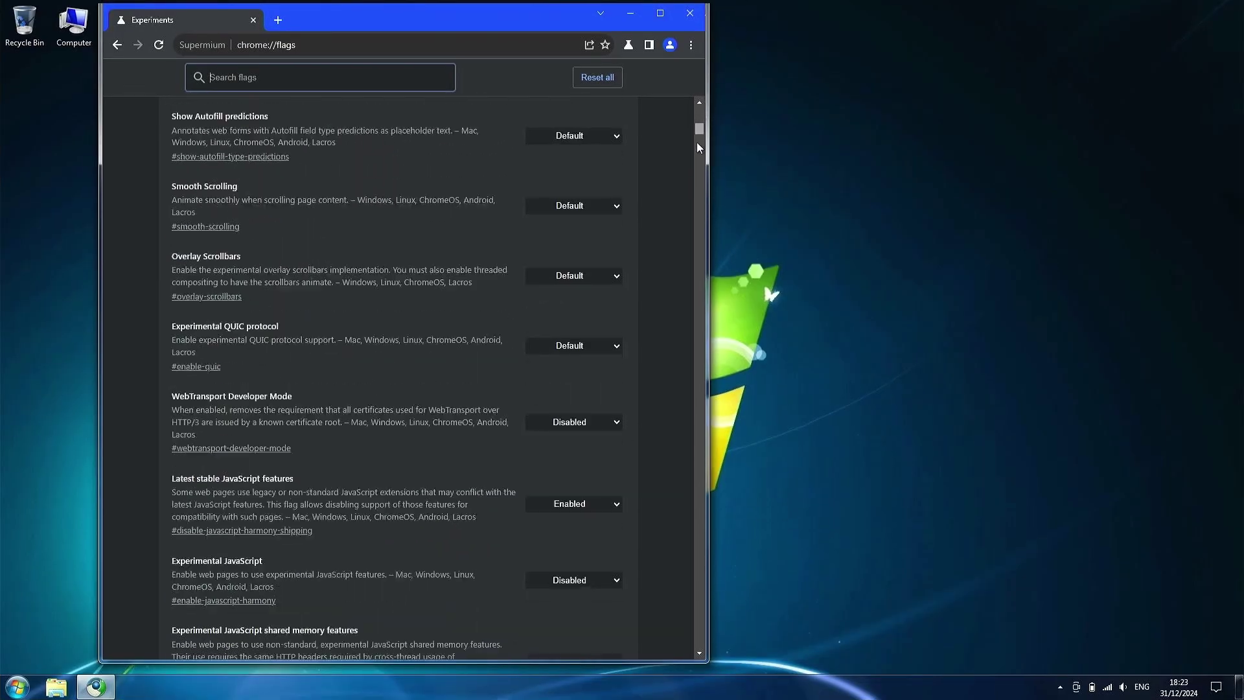
pyautogui.write('title')
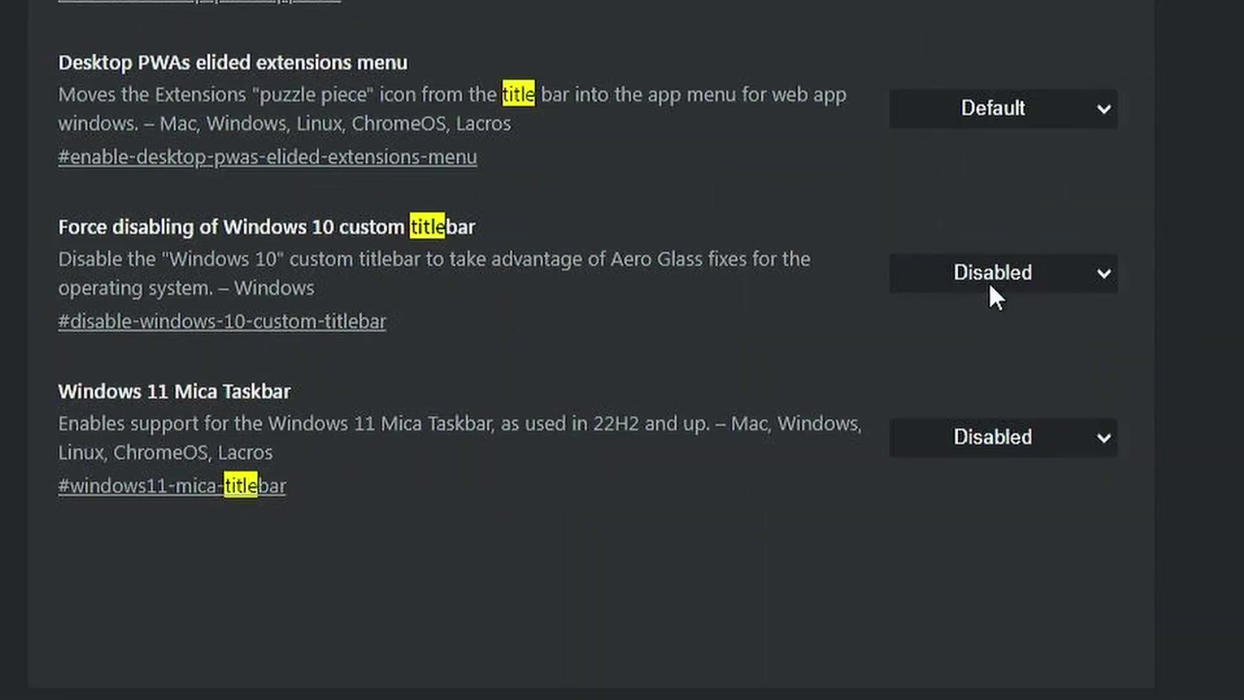
pyautogui.click(965, 277)
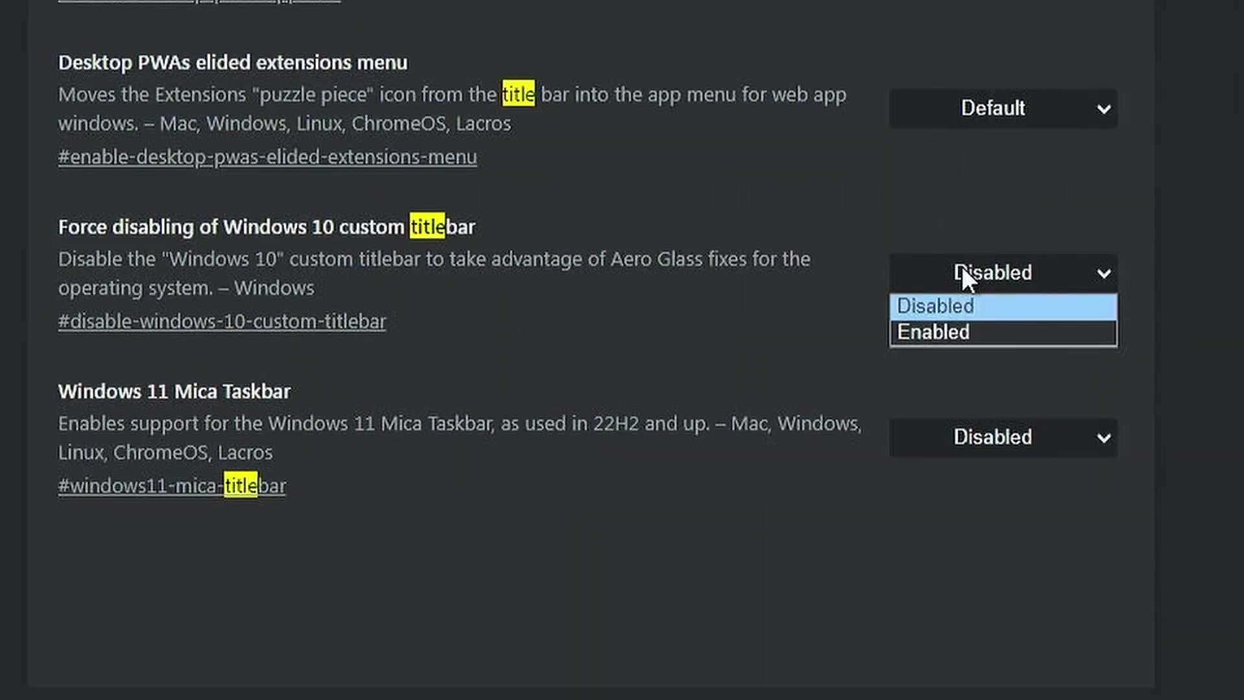
pyautogui.click(961, 331)
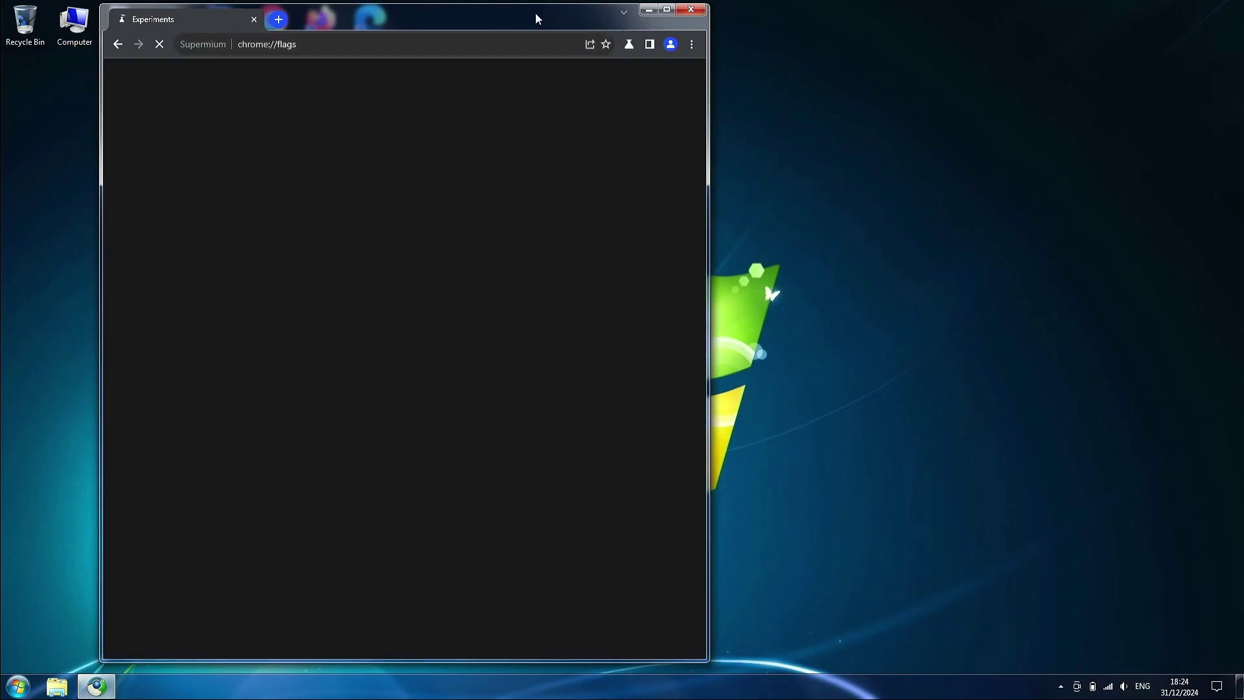
pyautogui.moveTo(535, 13); pyautogui.dragTo(692, 71)
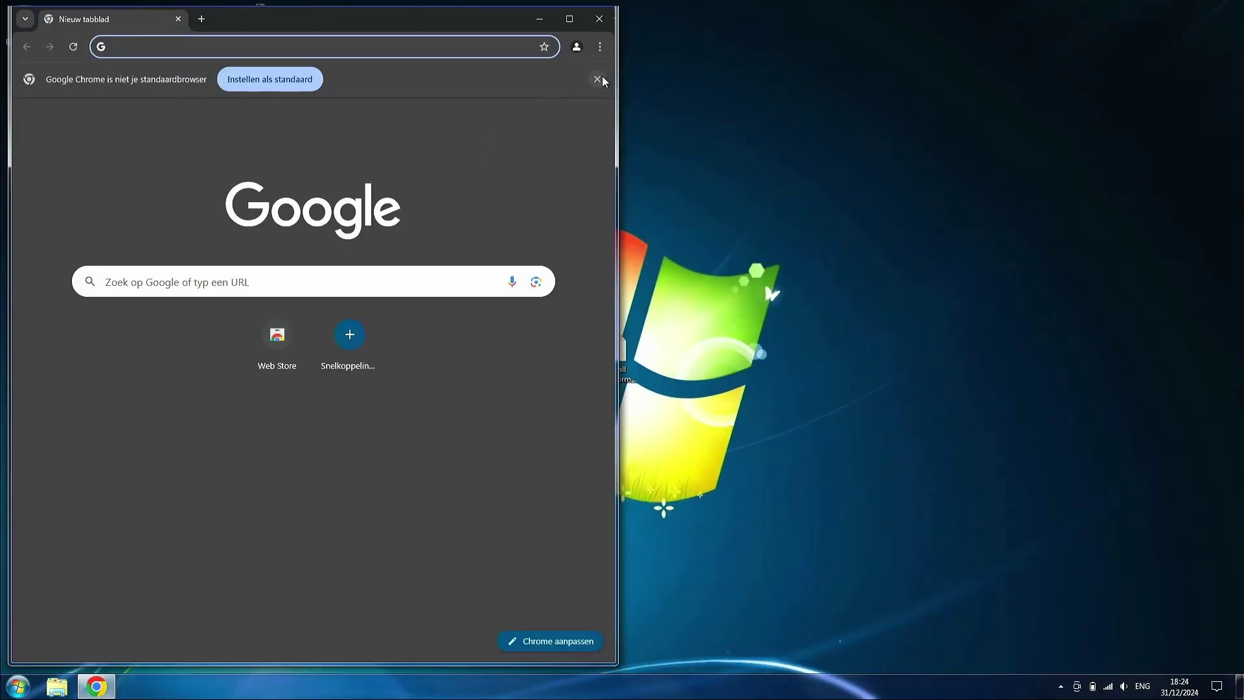
# In Google Chrome, dismiss the default browser notice and enter the address chrome://flags
pyautogui.click(596, 80)
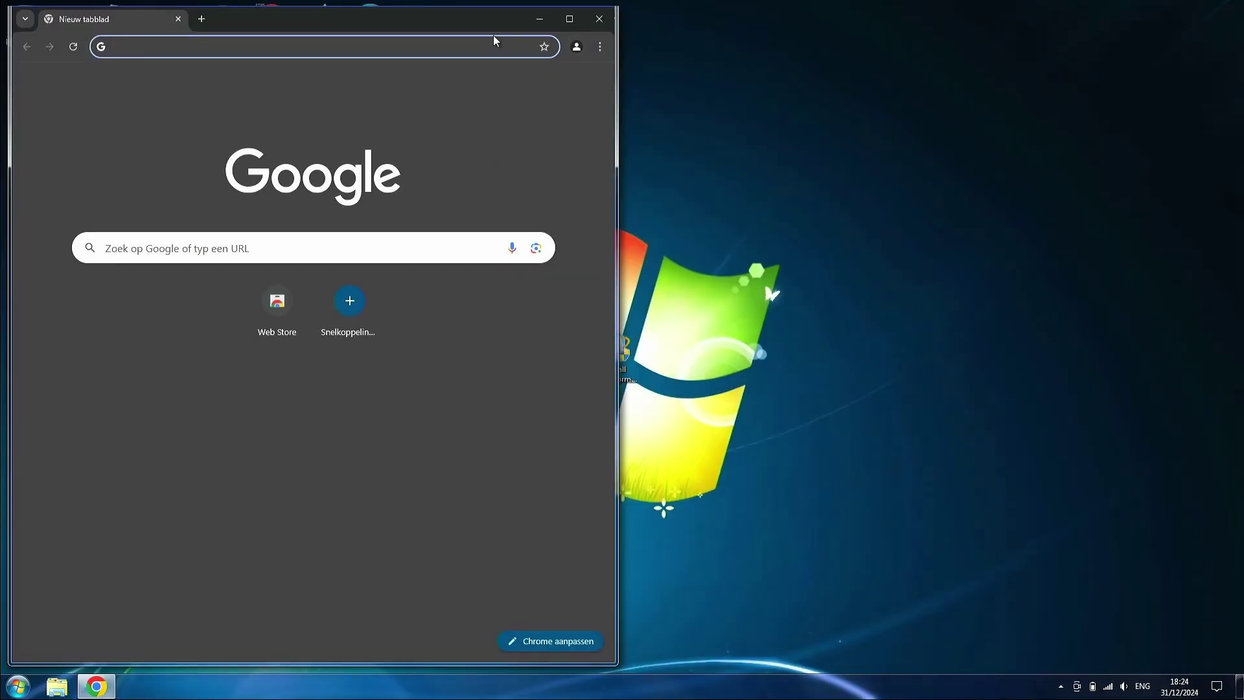
pyautogui.write('chrome://')
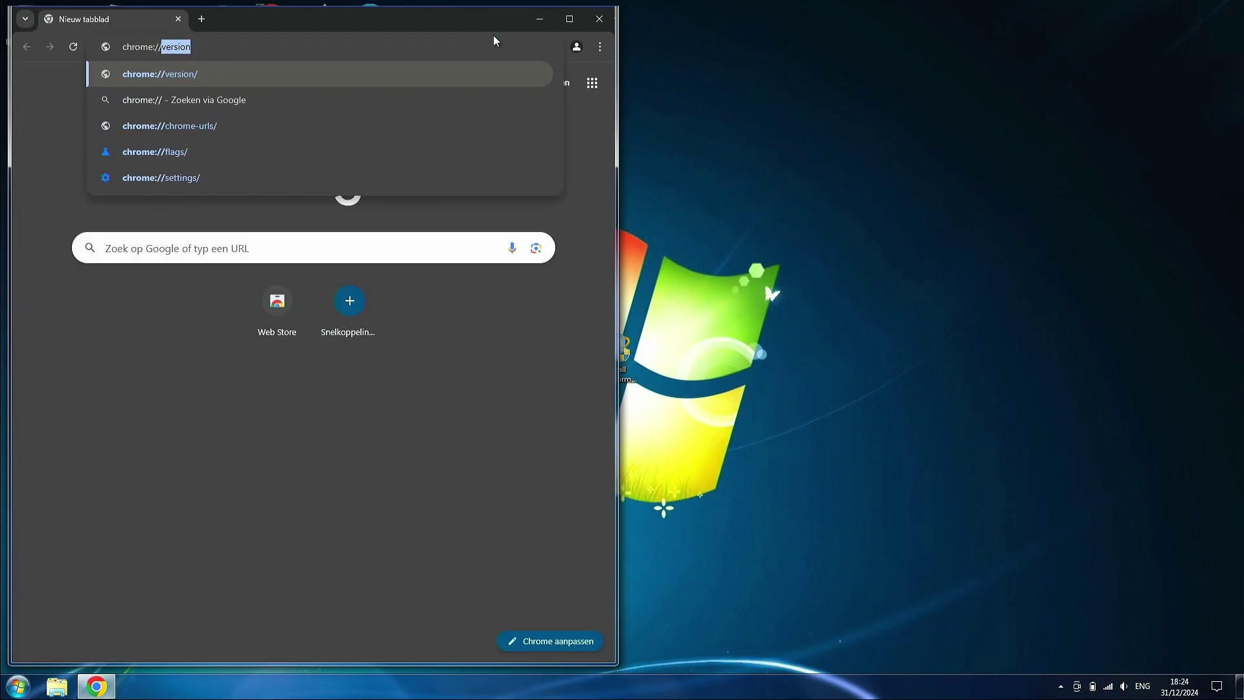
pyautogui.write('flags')
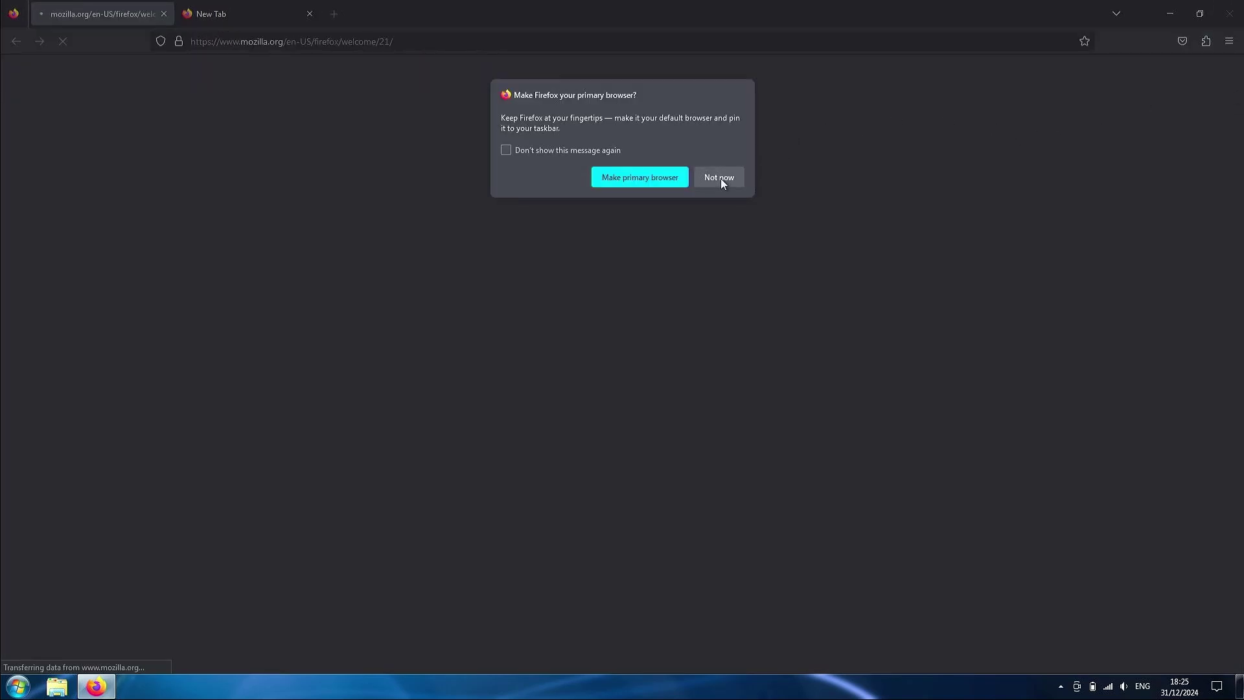
# In Firefox, decline making it the primary browser, close the welcome tab, look at the window and exit
pyautogui.click(720, 178)
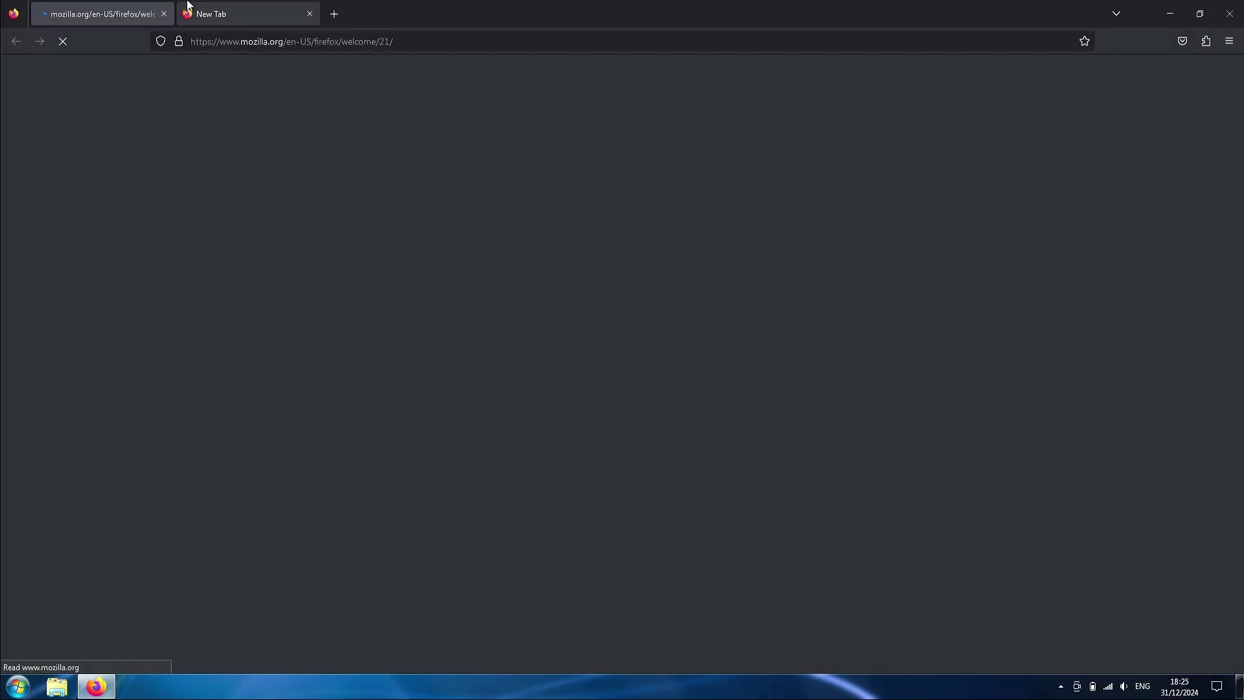
pyautogui.click(164, 13)
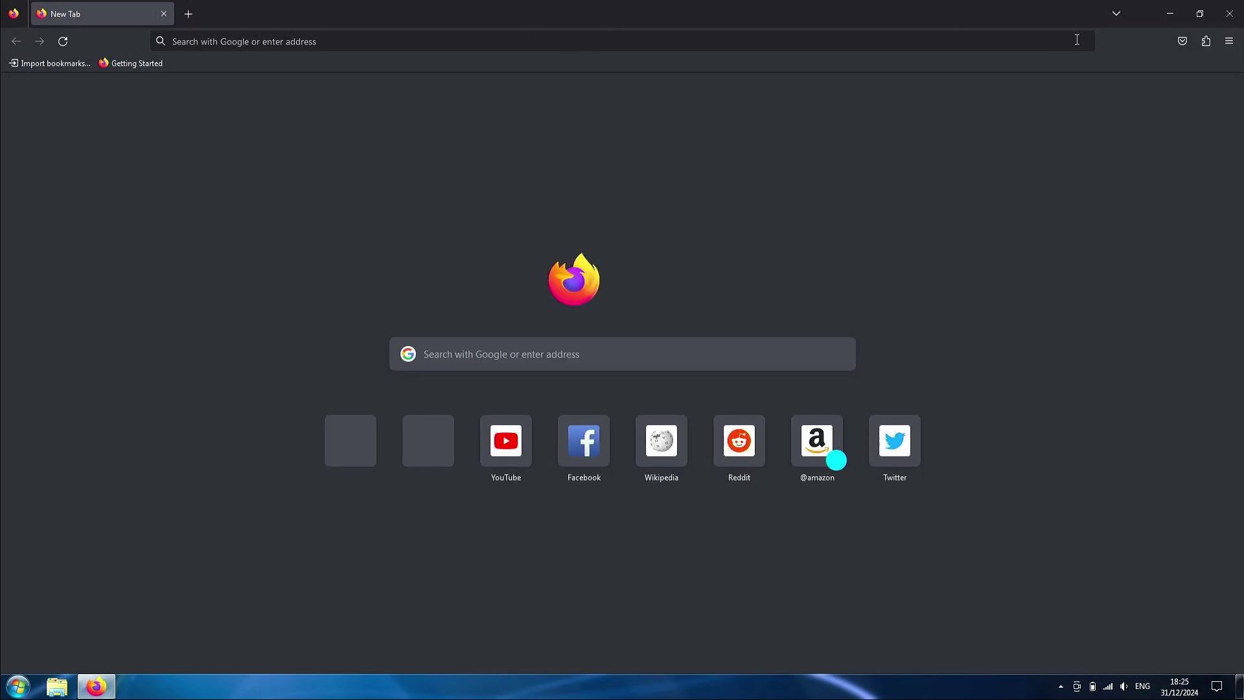
pyautogui.click(1226, 13)
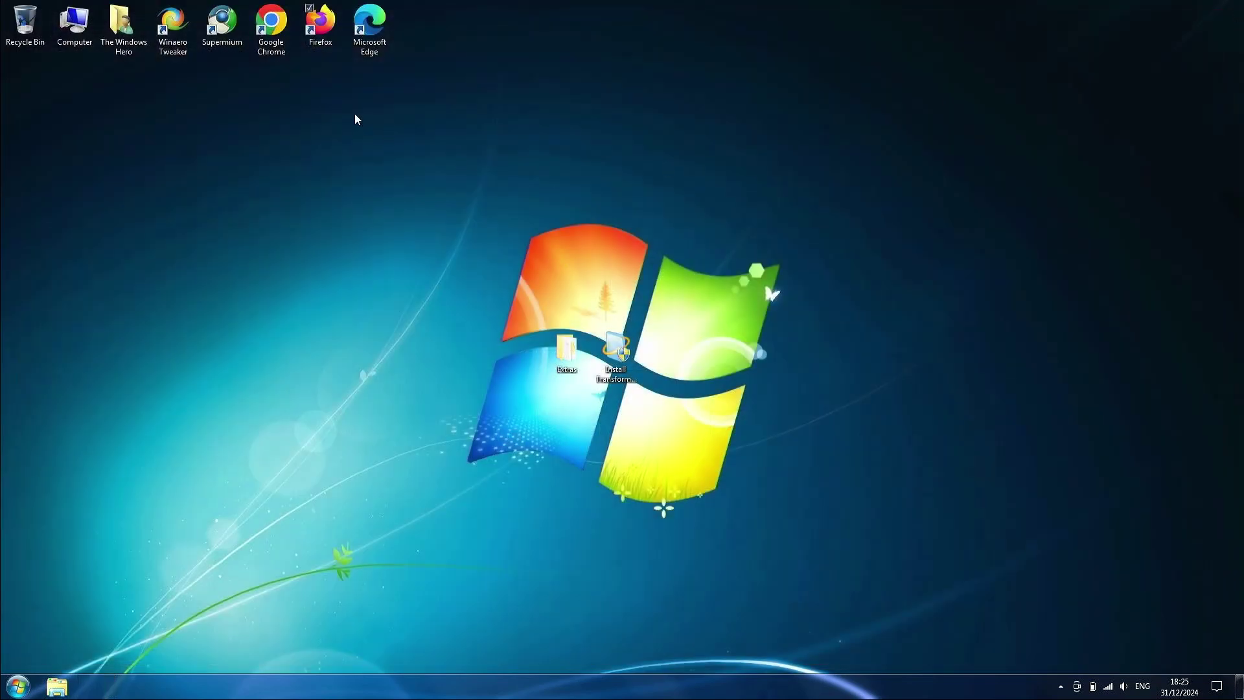
# Apply the Windows 7 Starter theme pack from the Extra Themes folder, minimize Settings and move the folder window to check its look
pyautogui.doubleClick(386, 12)
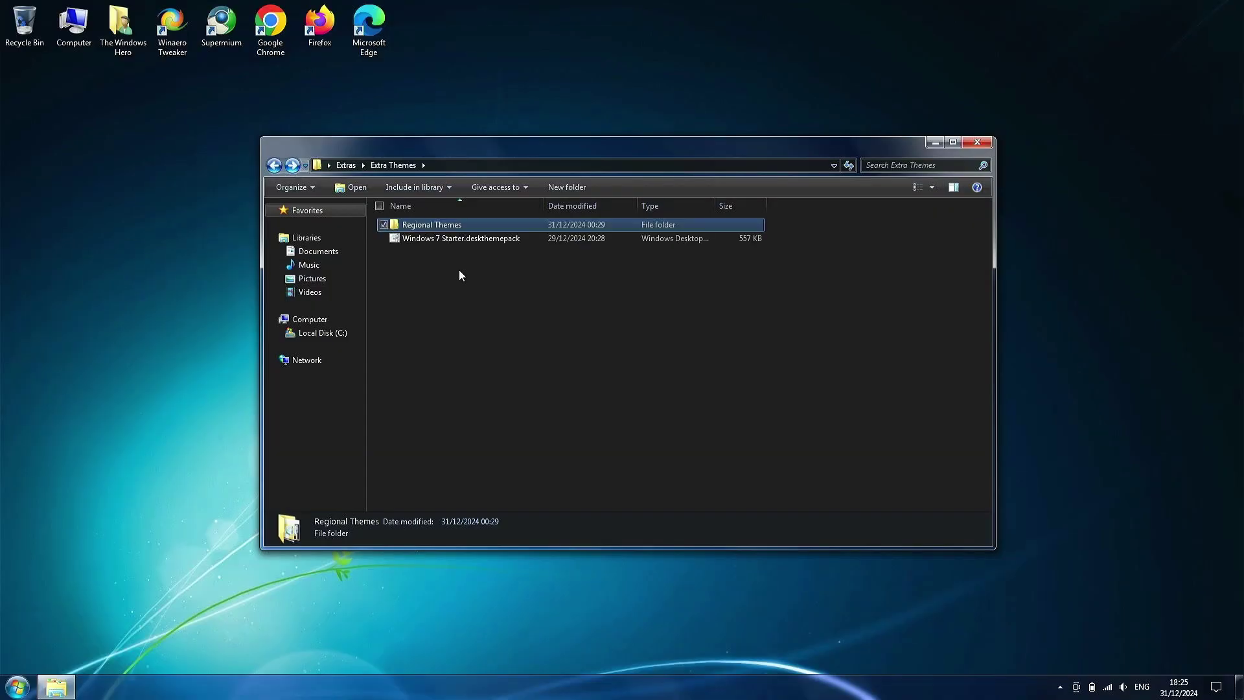
pyautogui.doubleClick(444, 238)
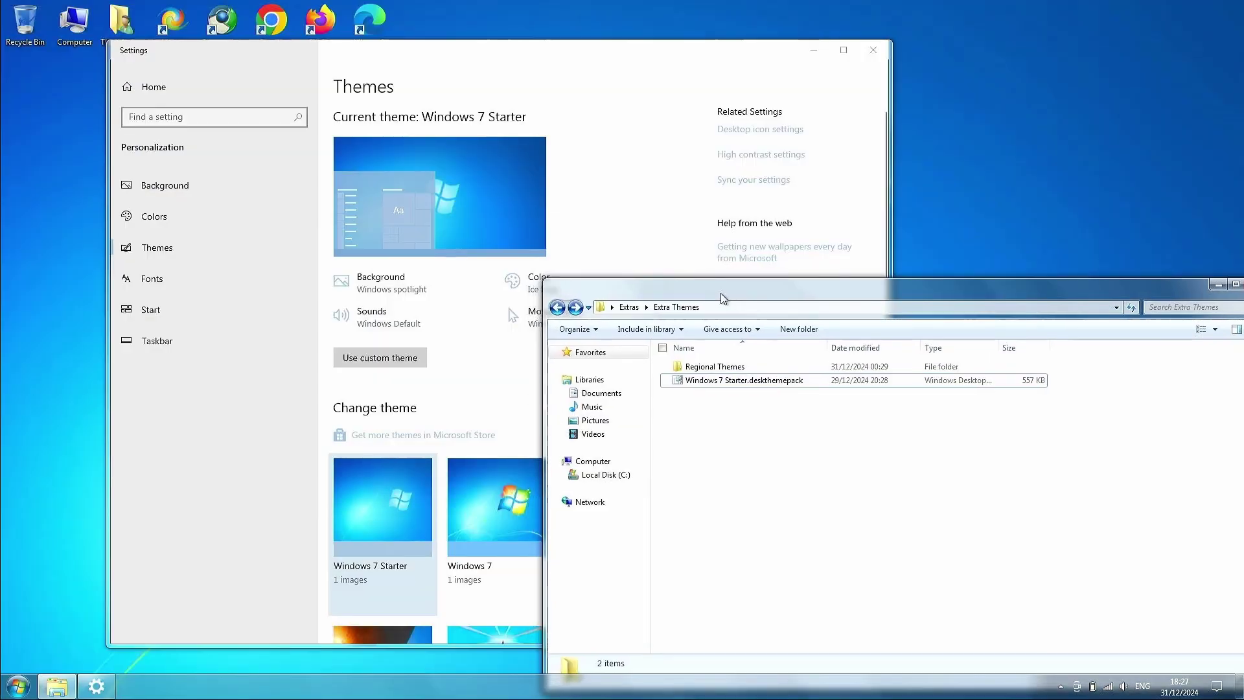
pyautogui.moveTo(720, 293); pyautogui.dragTo(399, 105)
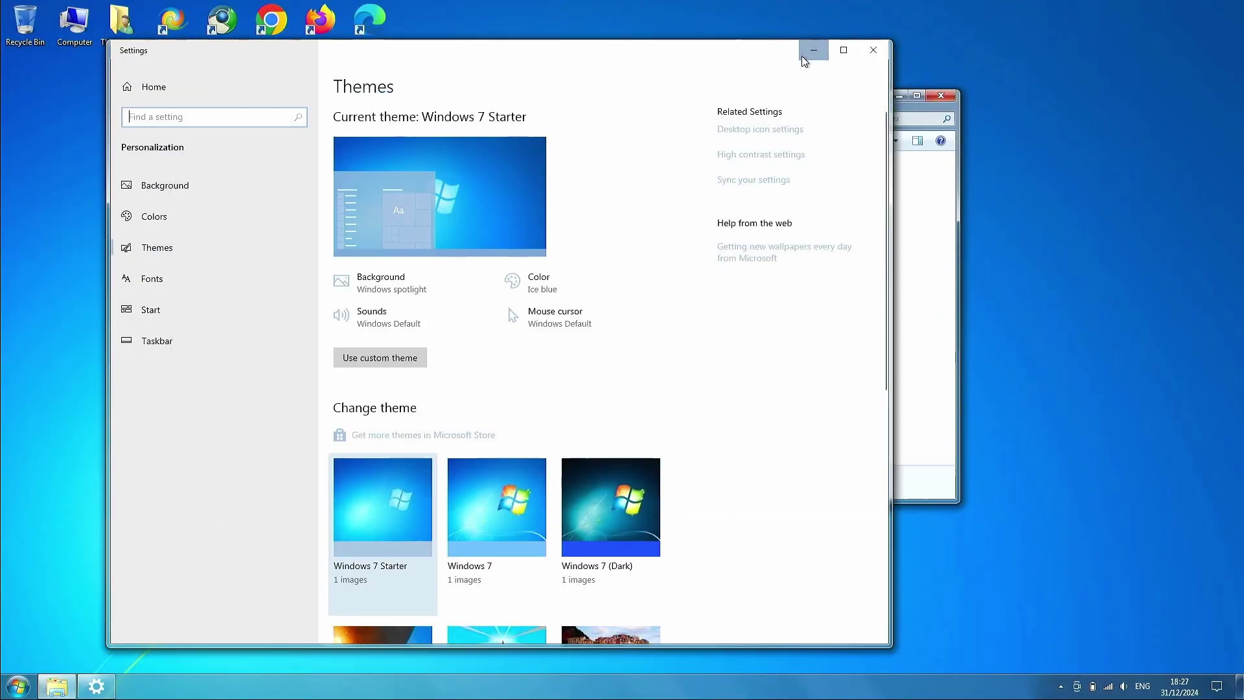
pyautogui.click(803, 54)
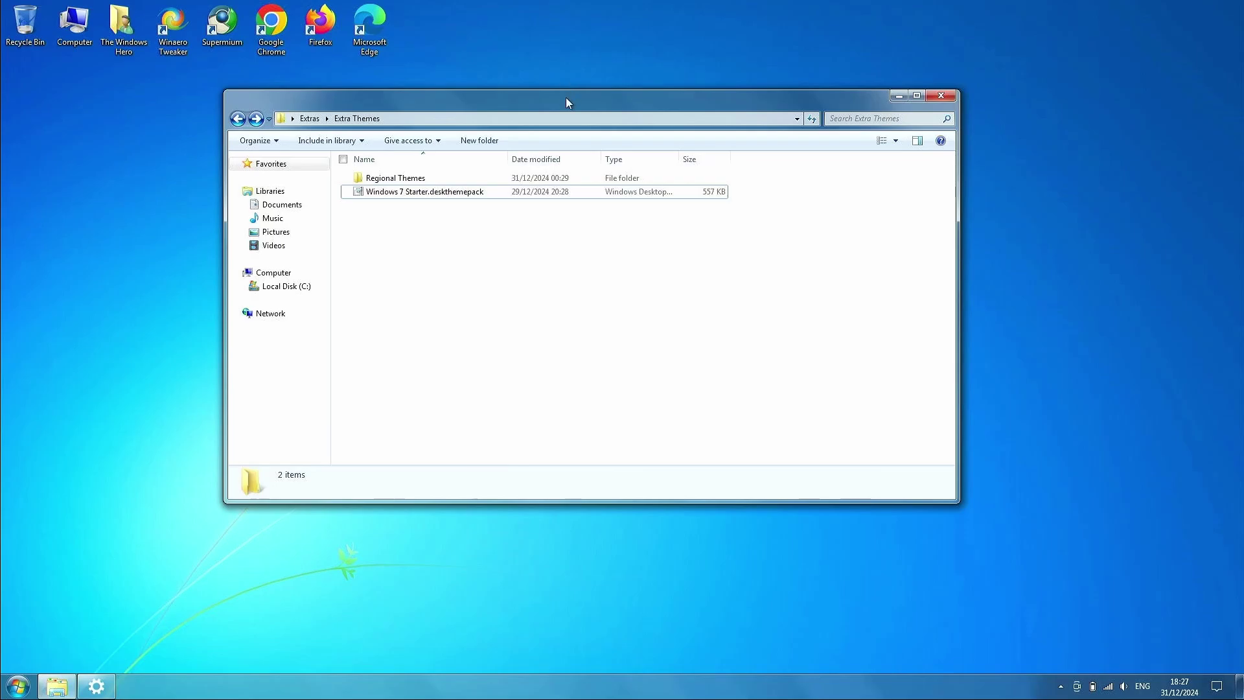
pyautogui.moveTo(566, 103); pyautogui.dragTo(665, 134)
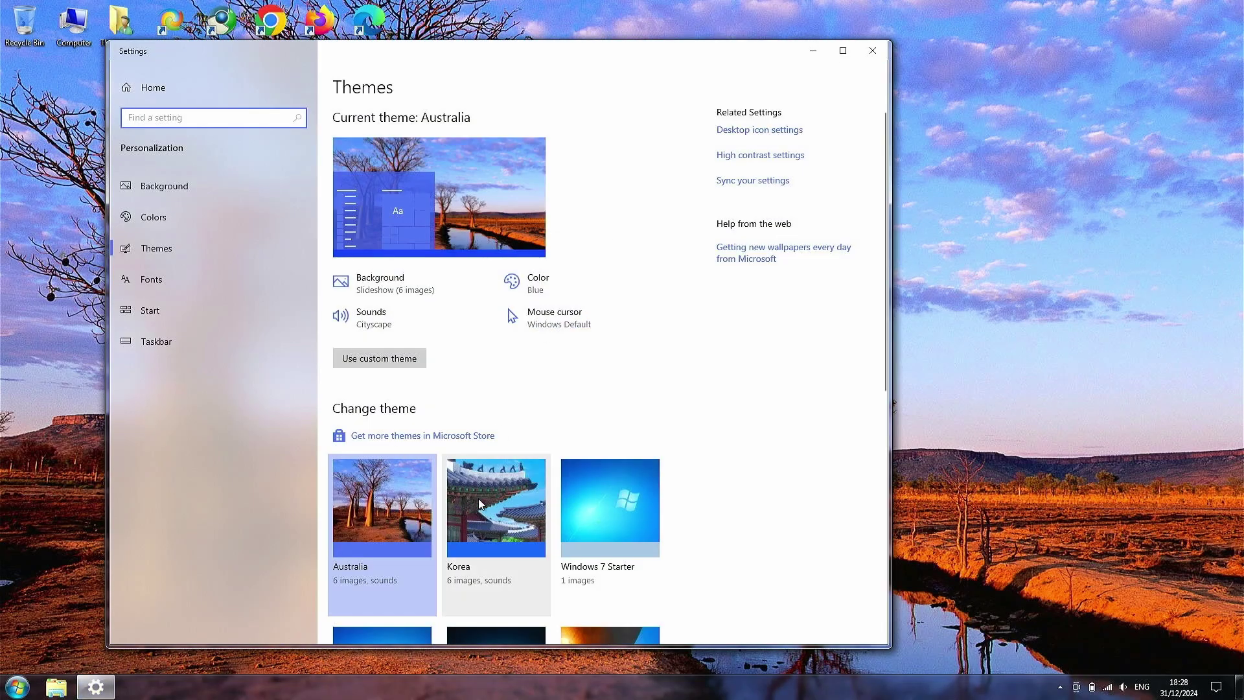
# Apply the Korea theme from the Regional Themes folder, reveal the desktop to view the wallpaper, and close Settings
pyautogui.click(813, 52)
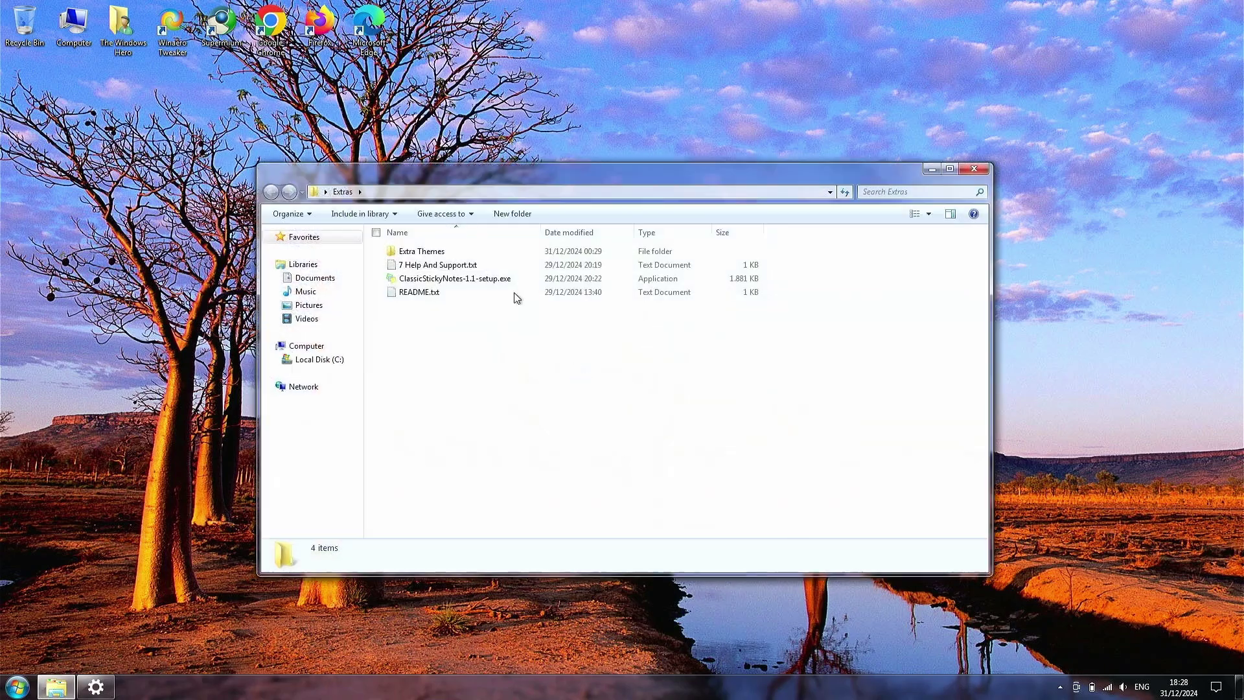
pyautogui.doubleClick(447, 252)
pyautogui.doubleClick(442, 253)
pyautogui.doubleClick(454, 264)
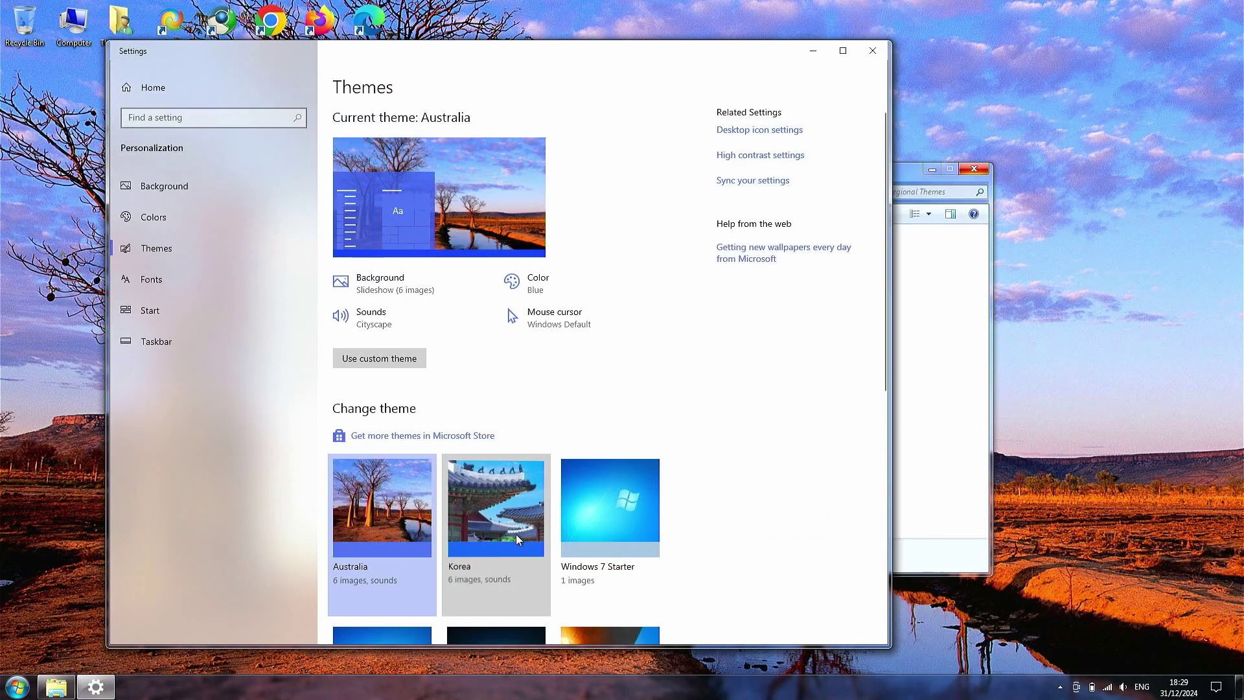
pyautogui.click(516, 534)
pyautogui.click(813, 52)
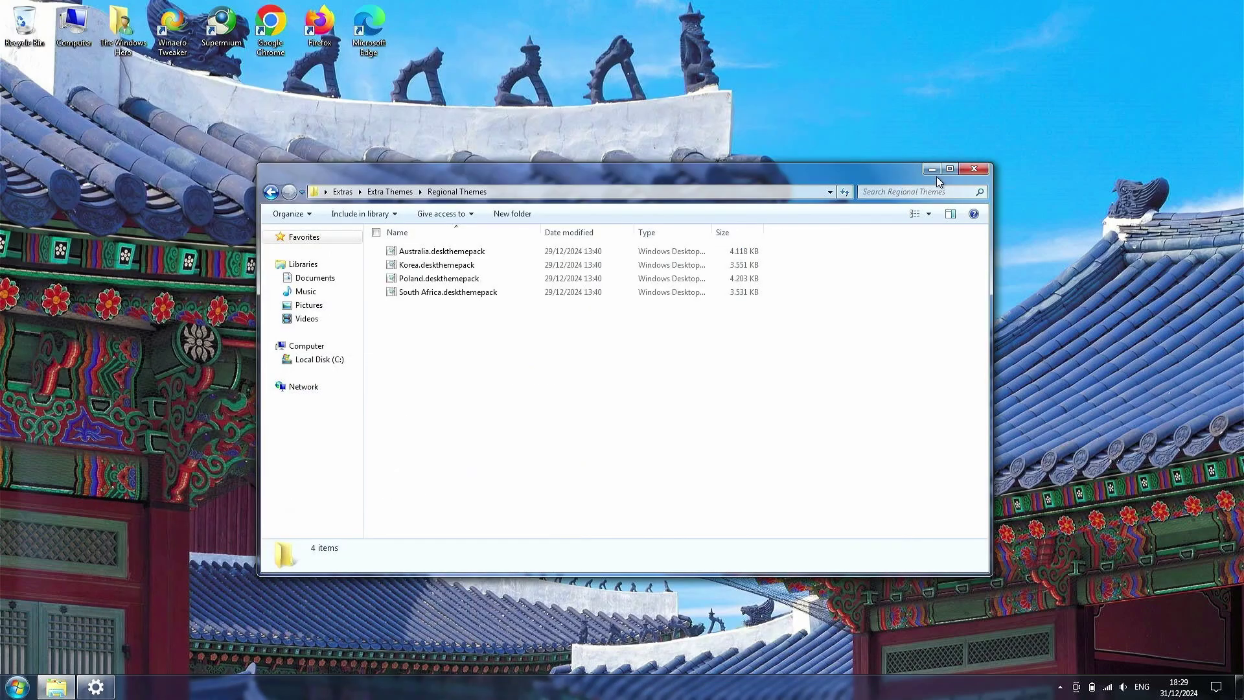
pyautogui.click(932, 170)
pyautogui.click(58, 687)
pyautogui.click(95, 687)
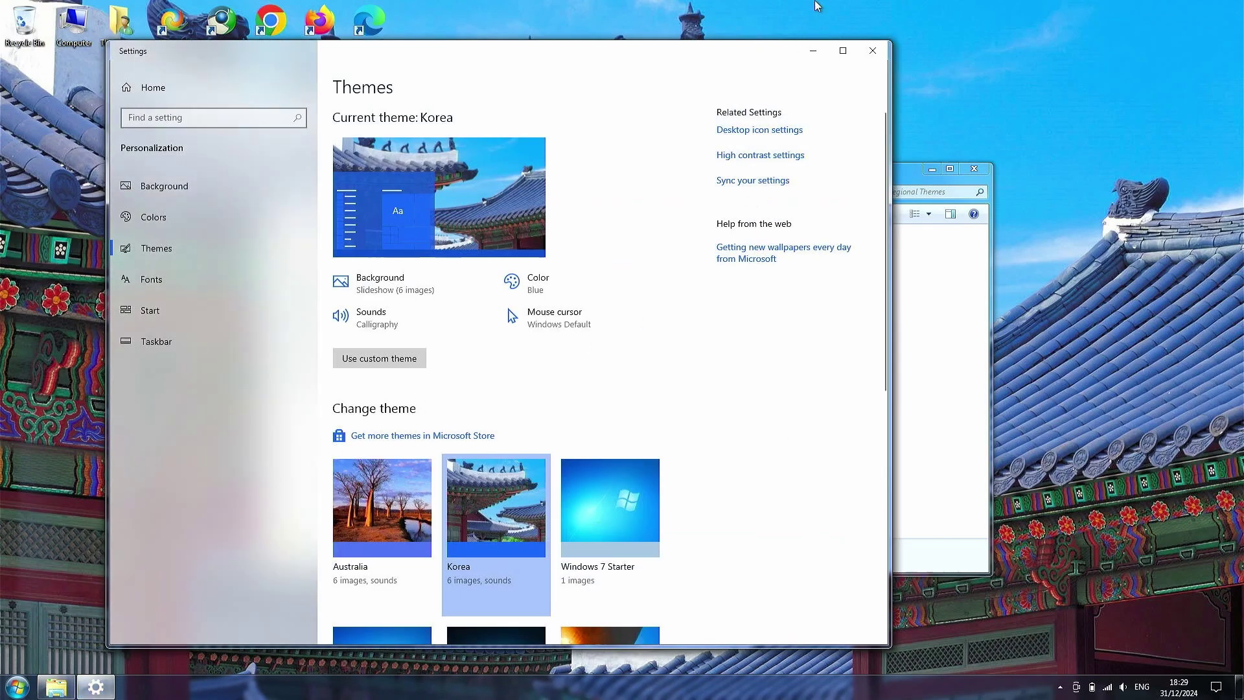
pyautogui.click(874, 50)
# Apply the Poland theme pack from the Regional Themes folder, close Settings and minimize the folder to view the wallpaper
pyautogui.click(439, 279)
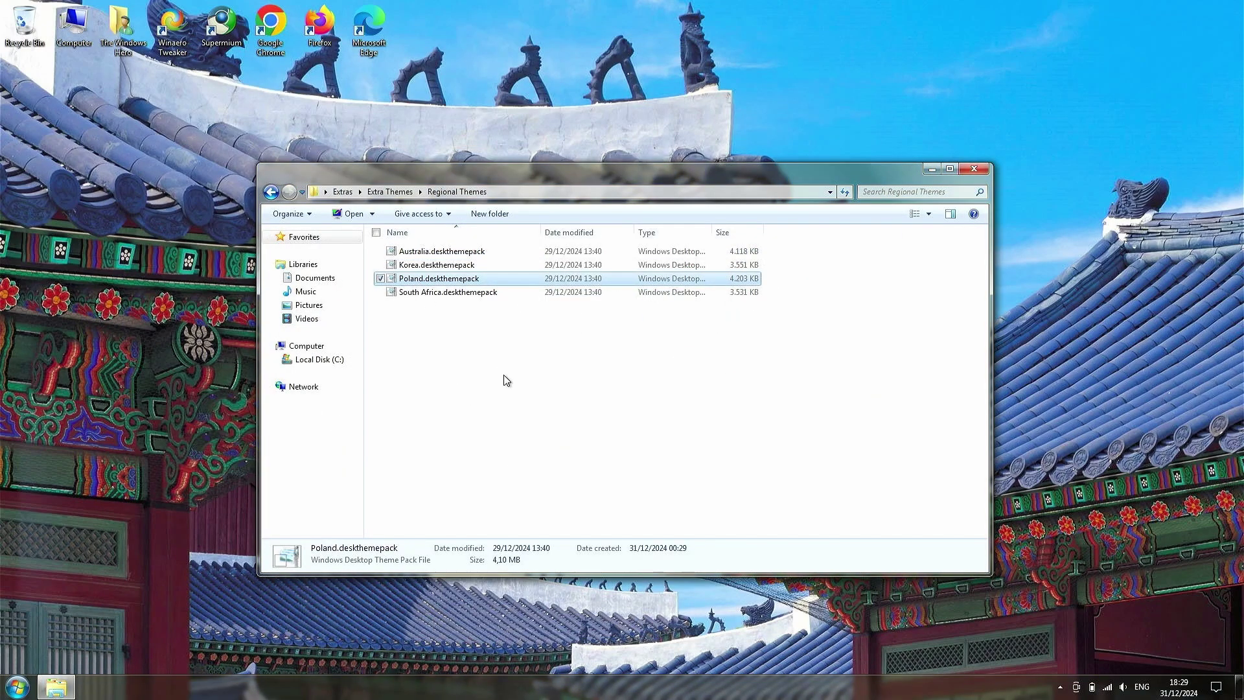
pyautogui.press('Return')
pyautogui.click(872, 51)
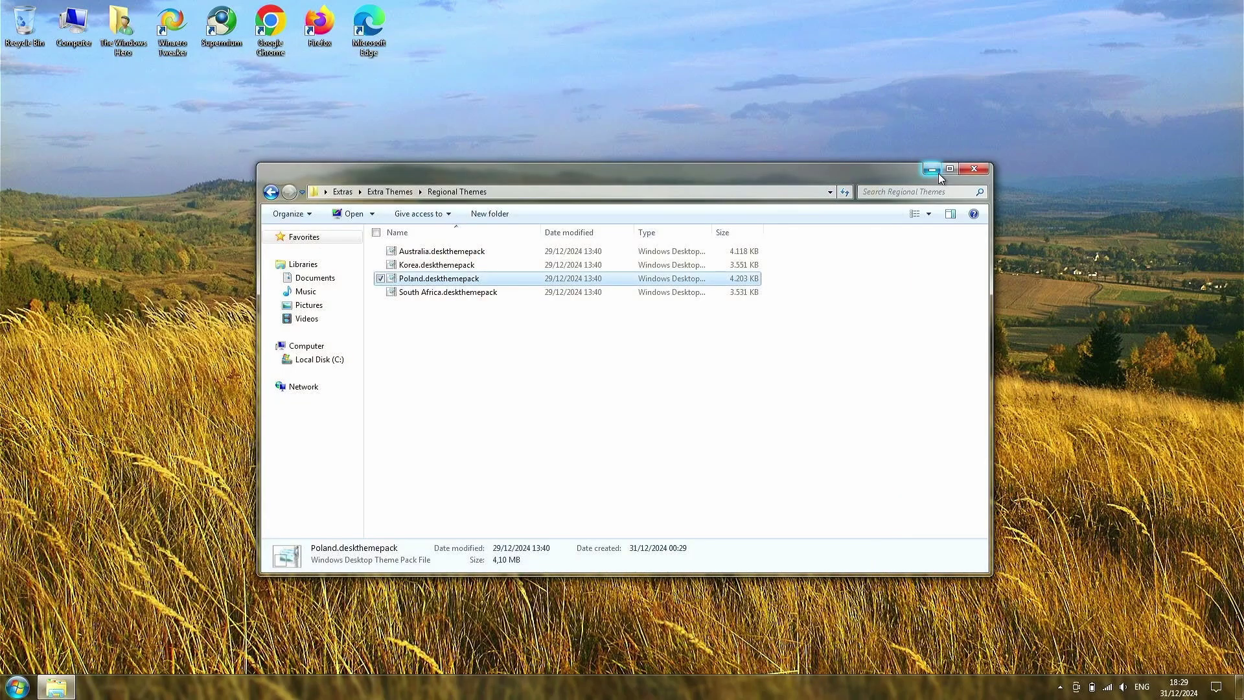
pyautogui.click(932, 169)
# Restore the Regional Themes folder, apply the South Africa theme pack and close Settings
pyautogui.click(56, 687)
pyautogui.click(437, 292)
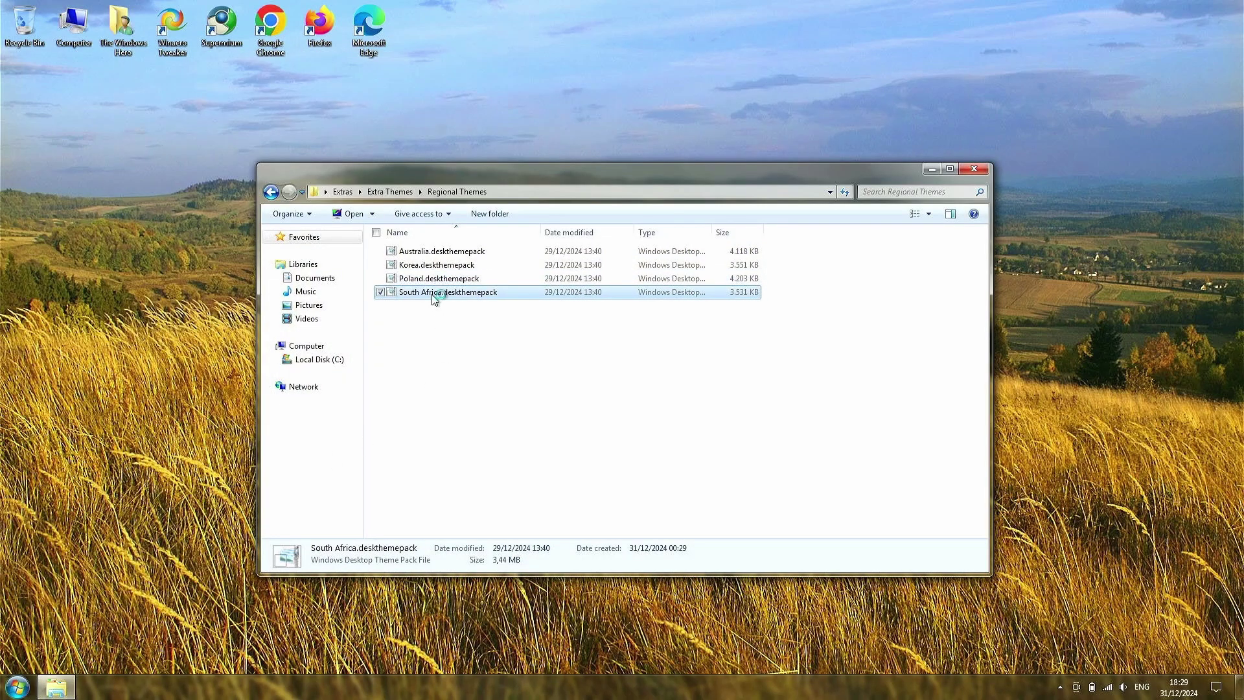
pyautogui.press('Return')
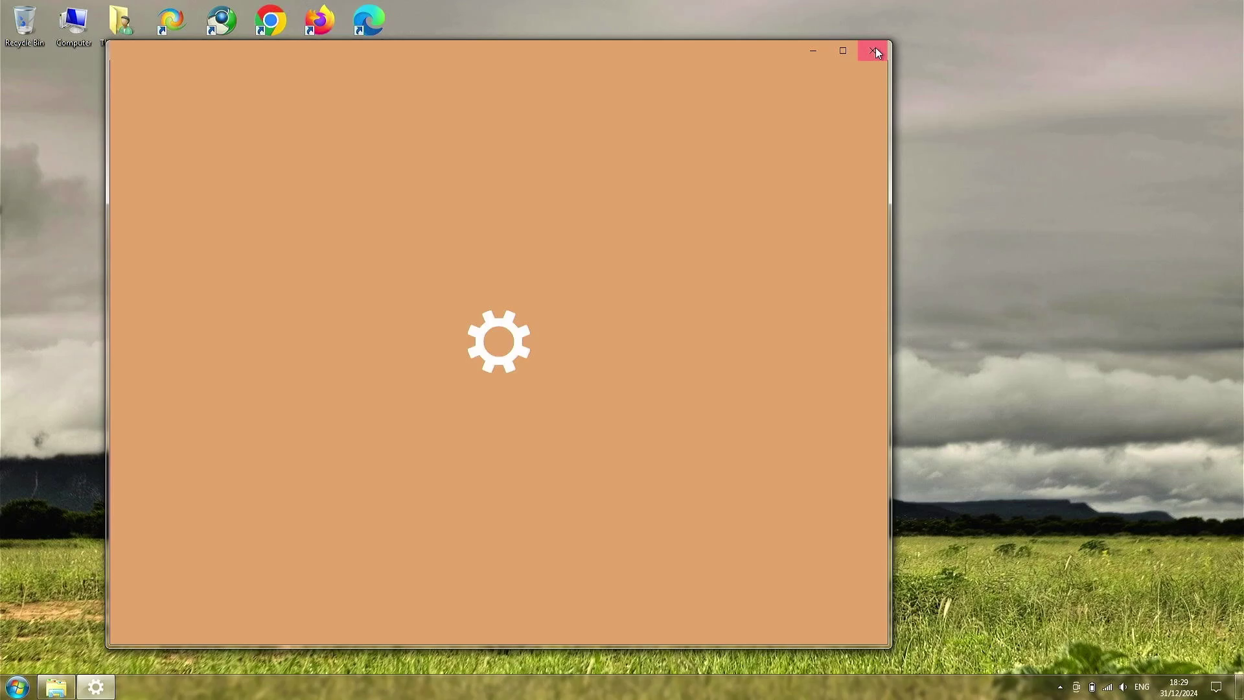
pyautogui.click(874, 51)
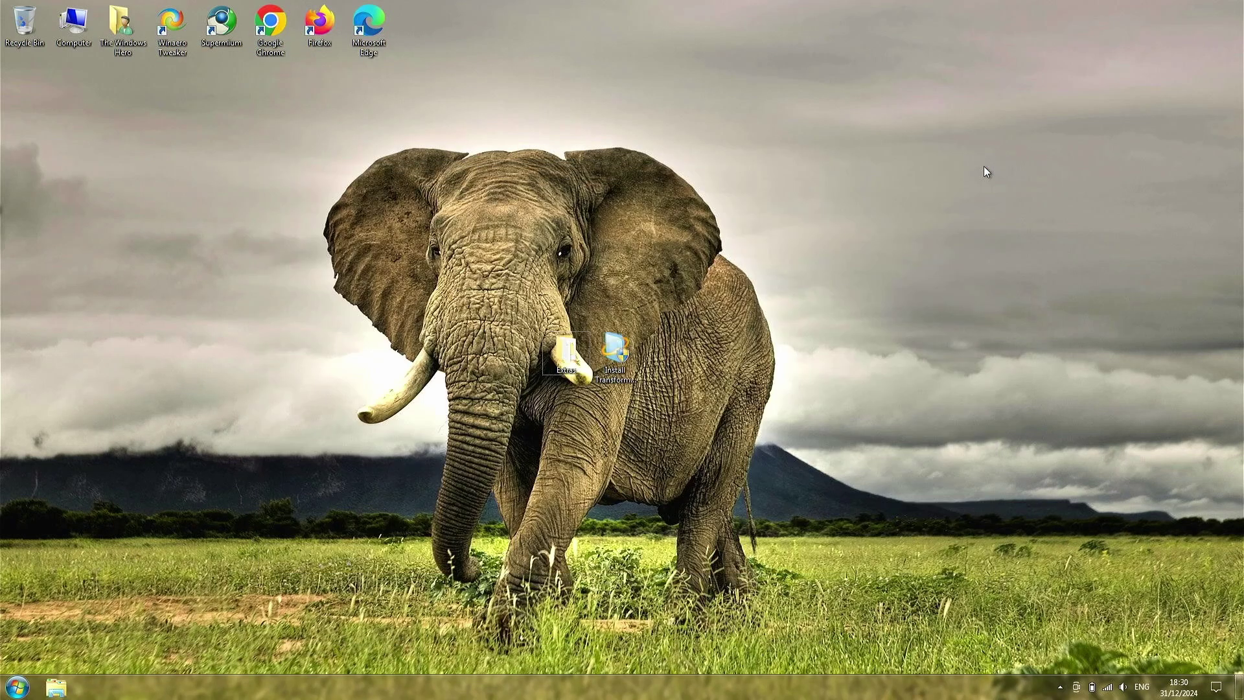
# Open the desktop's personalization settings and switch back to the Windows 7 (Dark) theme
pyautogui.rightClick(984, 168)
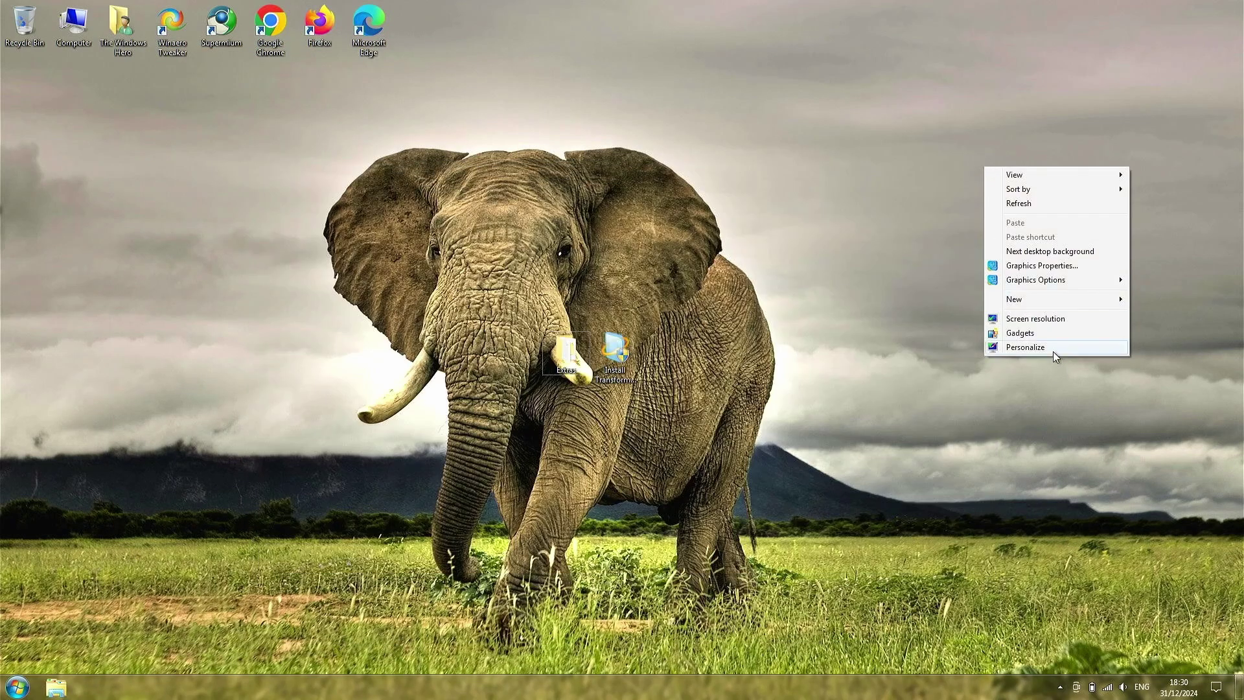
pyautogui.click(1052, 349)
pyautogui.click(517, 391)
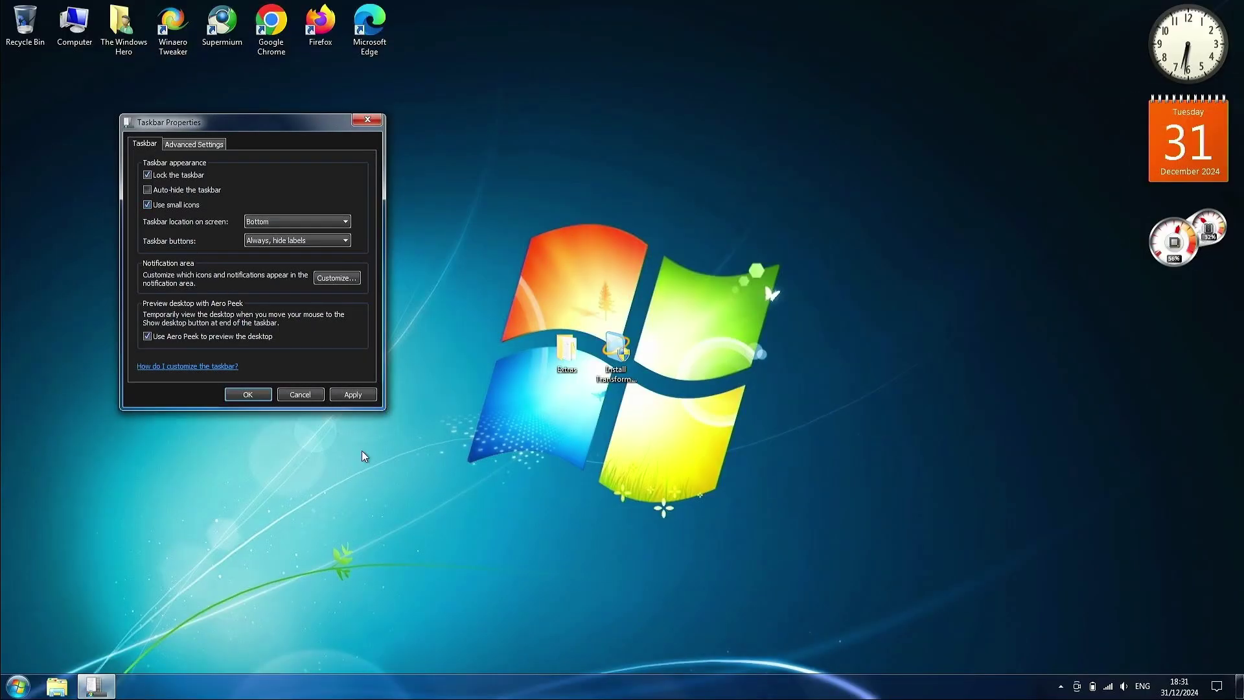
# Apply the small icons option in Taskbar Properties and close the dialog
pyautogui.click(353, 394)
pyautogui.click(236, 398)
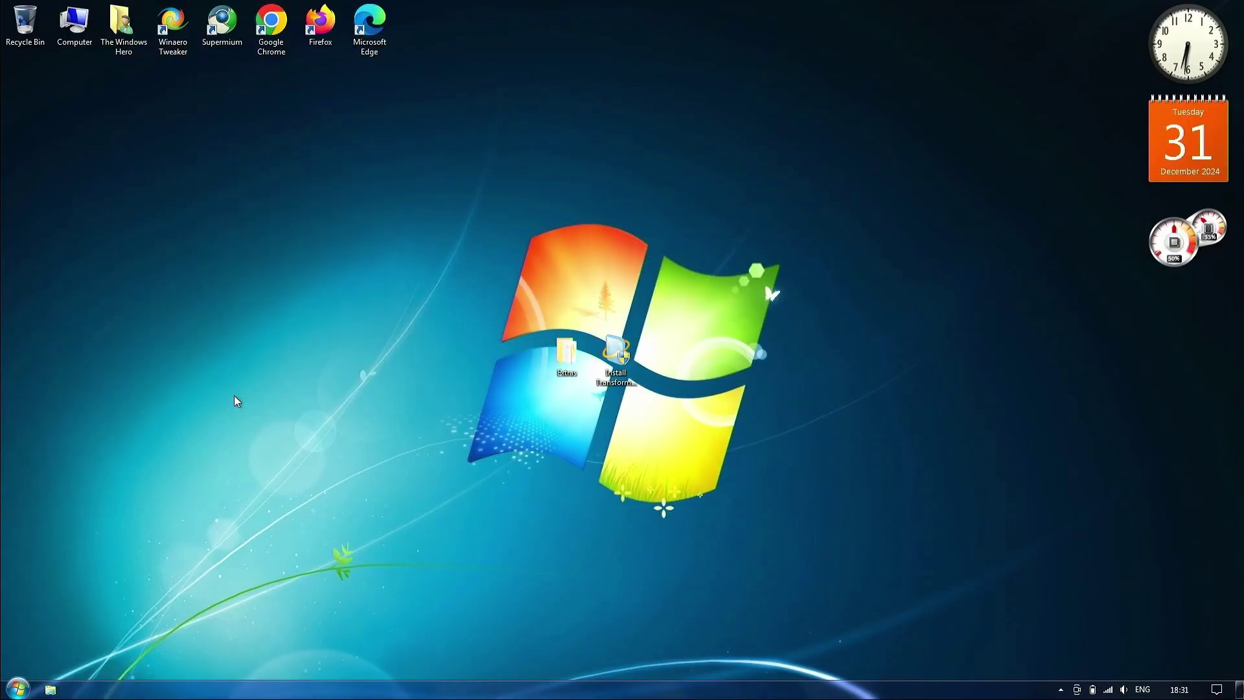
# Browse all programs in the Start menu and launch Paint from Windows Accessories
pyautogui.click(19, 687)
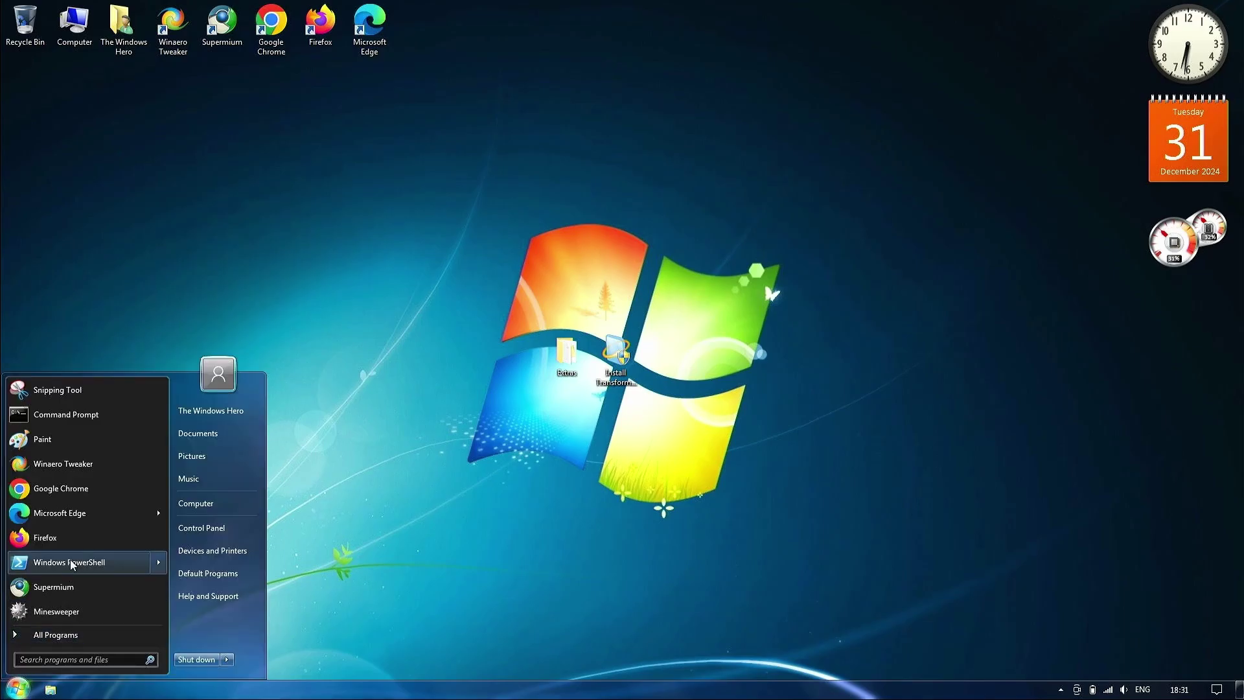
pyautogui.click(49, 634)
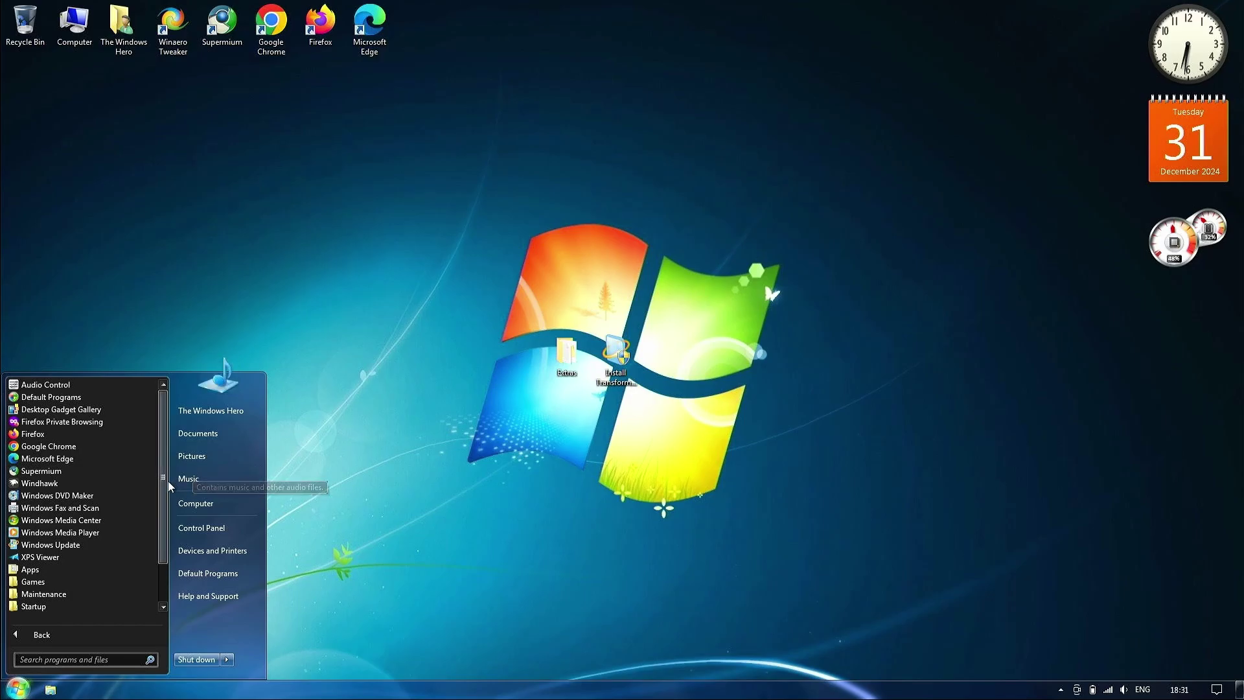
pyautogui.moveTo(168, 481); pyautogui.dragTo(162, 539)
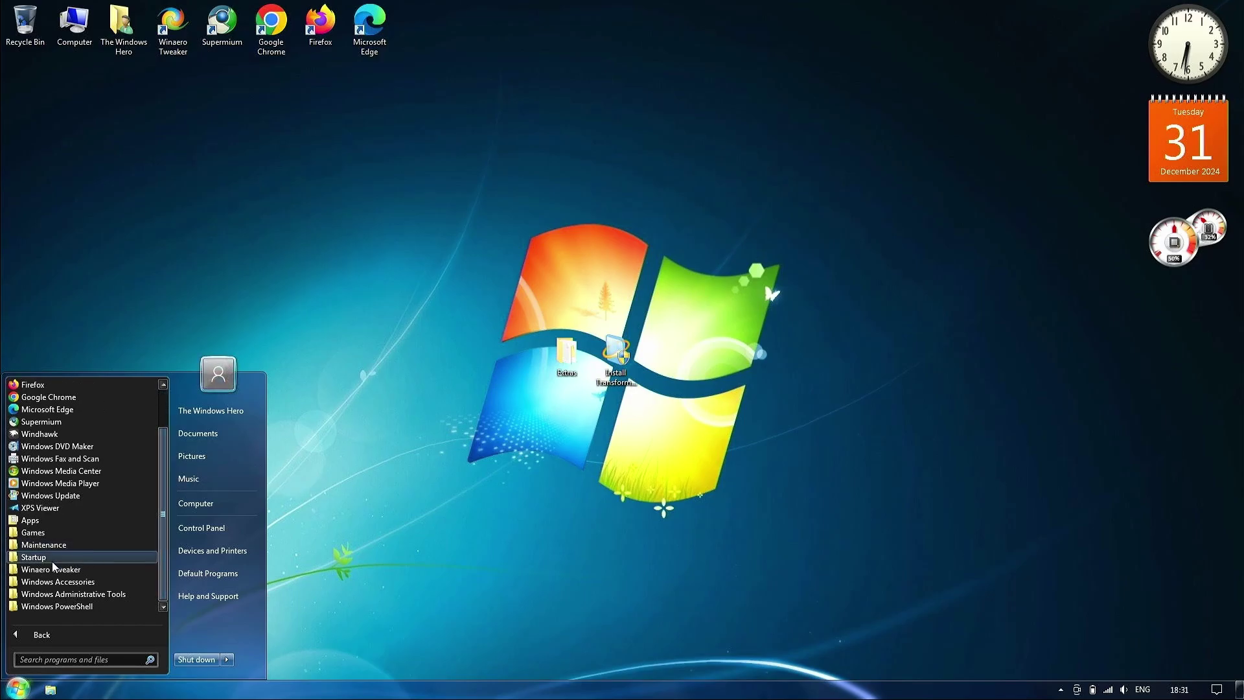
pyautogui.click(59, 581)
pyautogui.click(68, 509)
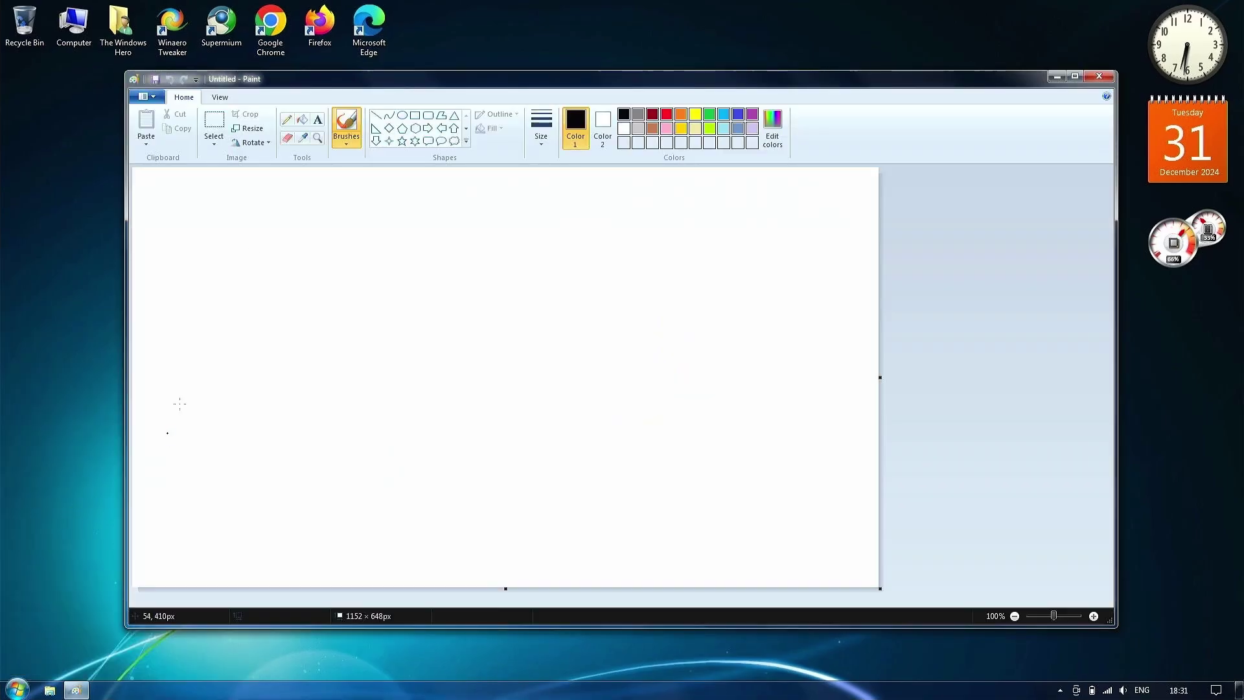
# Look through Paint's file commands, try a black brush doodle on the canvas, and close Paint without saving
pyautogui.click(146, 97)
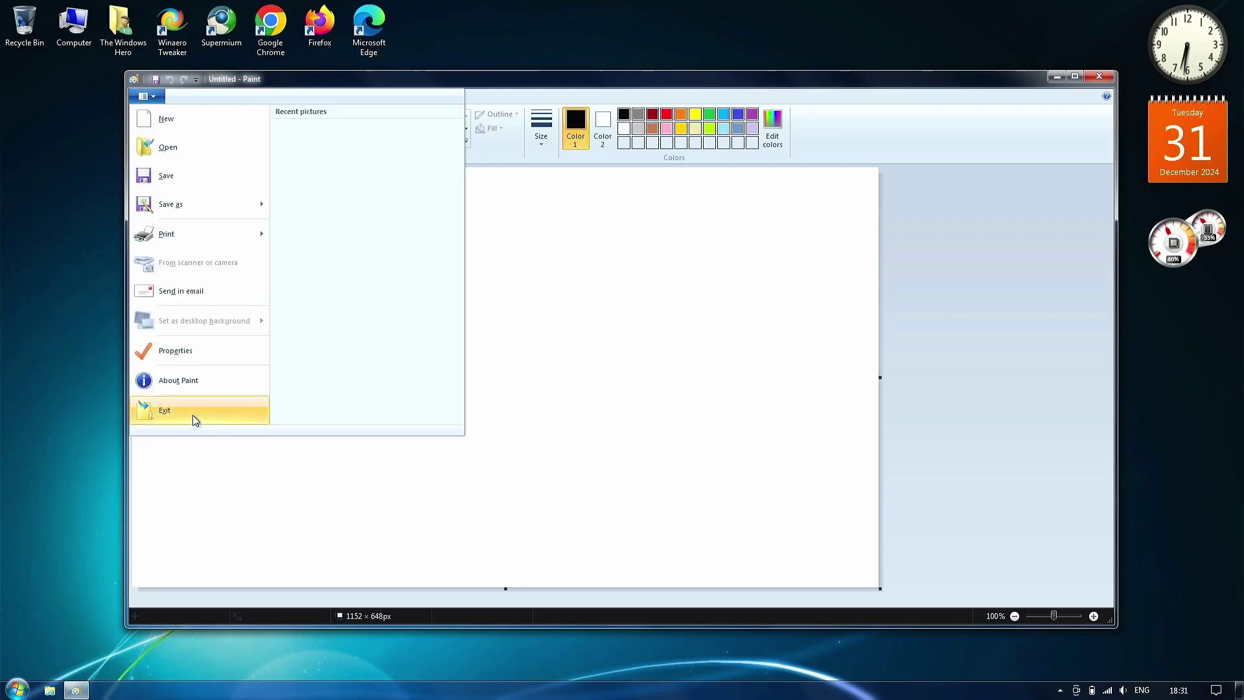
pyautogui.click(192, 417)
pyautogui.press('Escape')
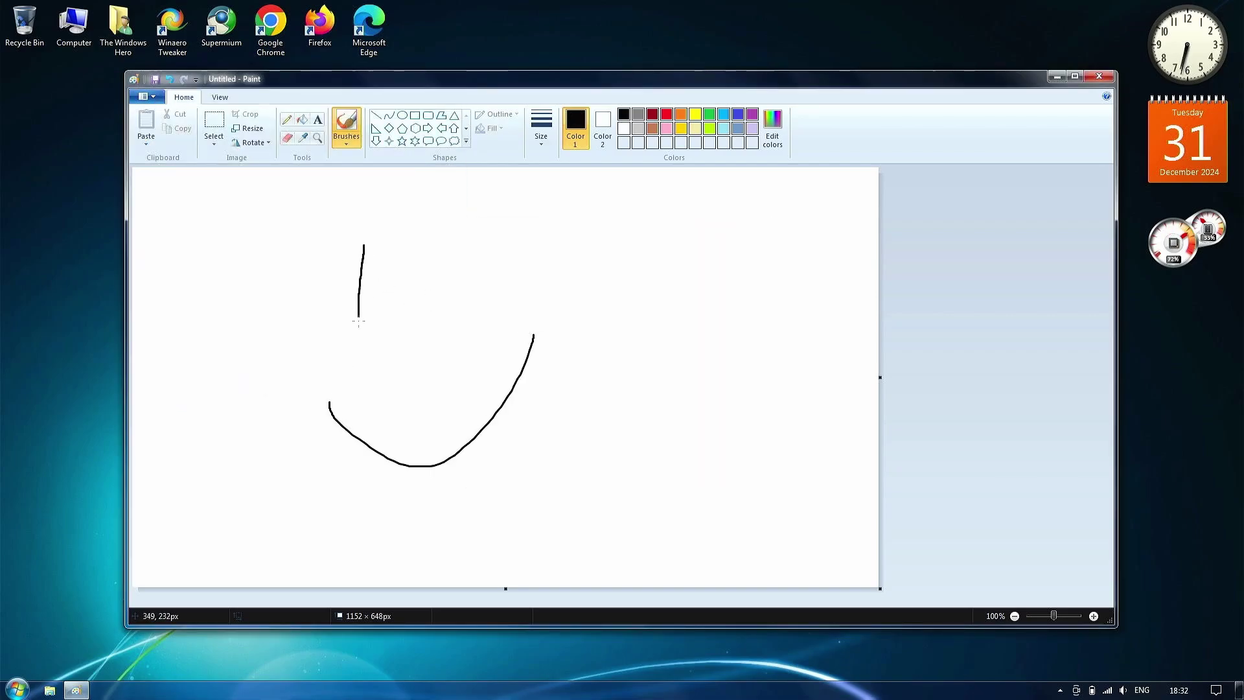
pyautogui.click(1098, 76)
pyautogui.click(672, 356)
# Launch Command Prompt from the Windows Accessories folder
pyautogui.click(16, 689)
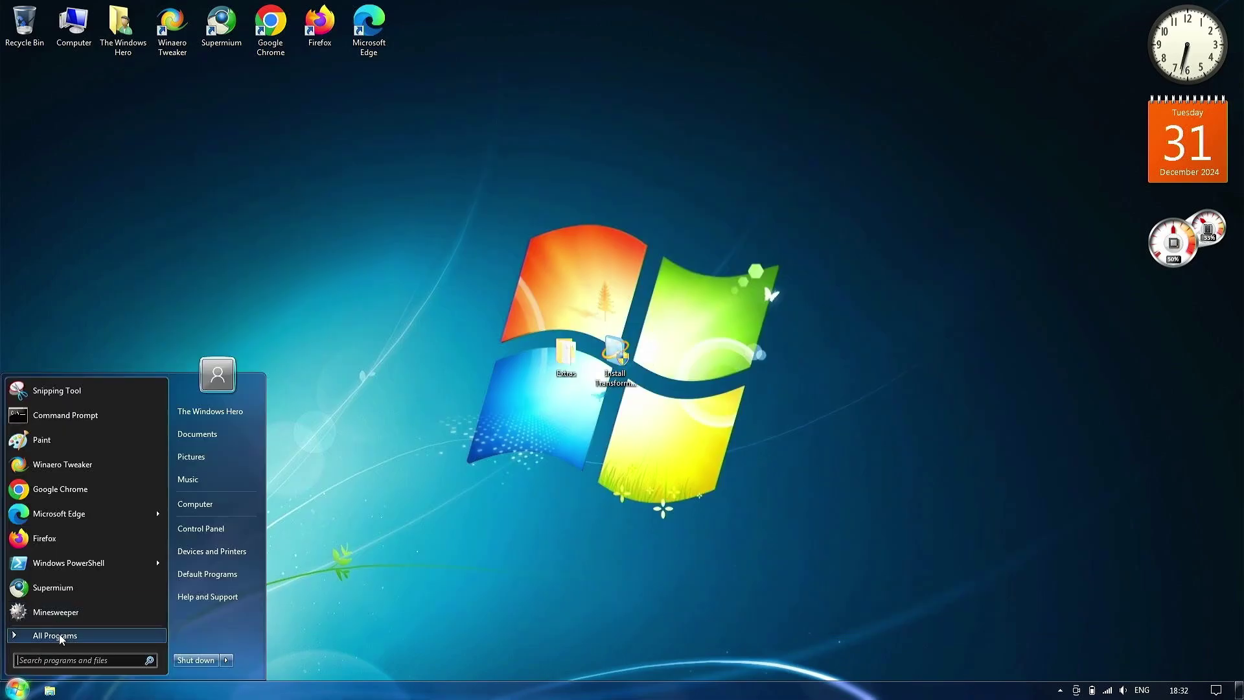
pyautogui.click(52, 635)
pyautogui.click(90, 582)
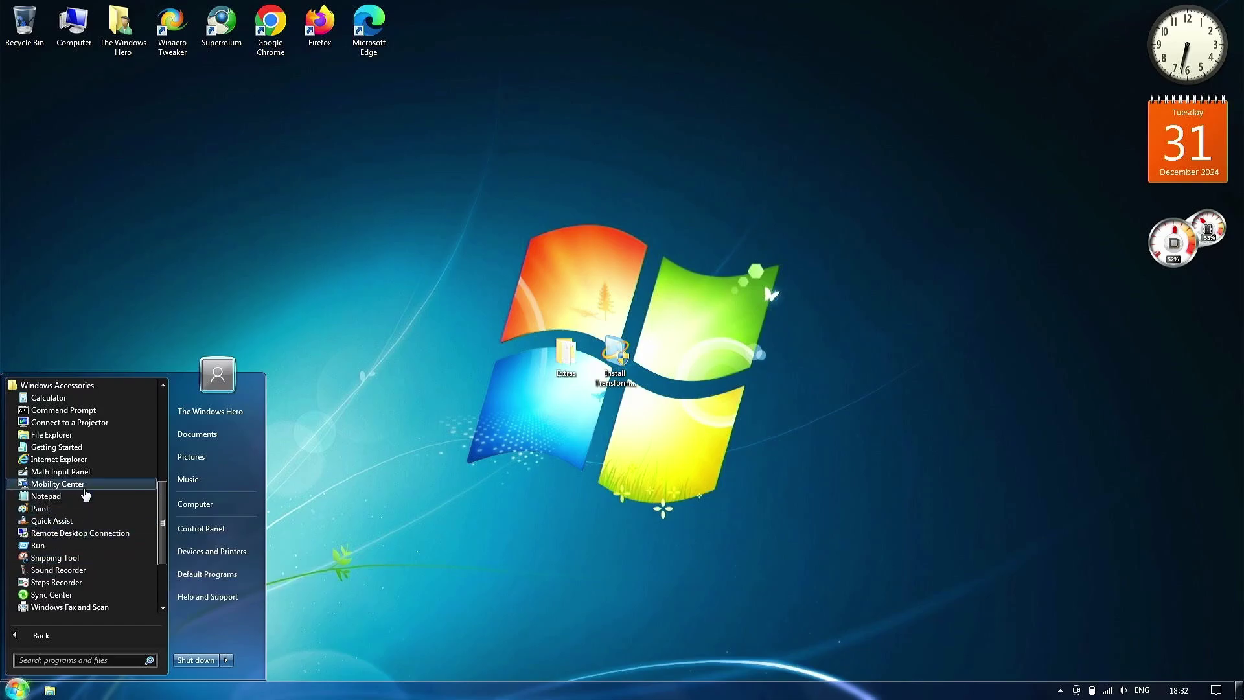
pyautogui.click(64, 410)
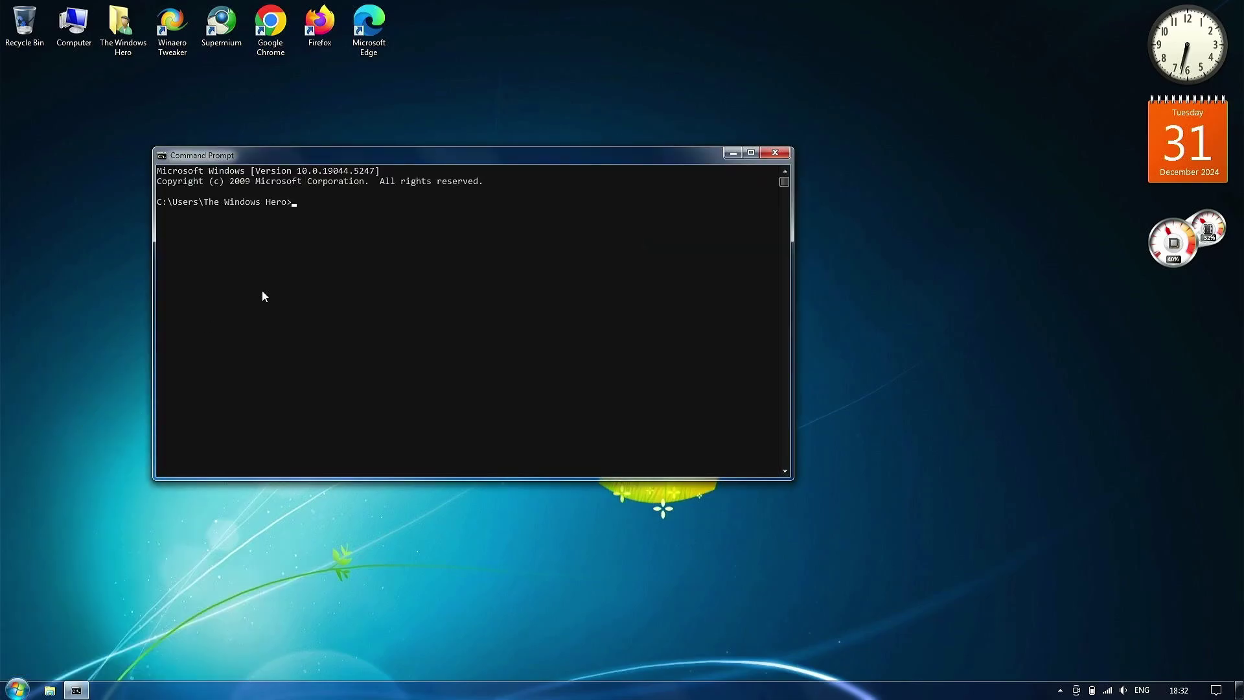
# Adjust a slider in the Command Prompt window's properties, move the window to check its appearance, and close it
pyautogui.rightClick(418, 159)
pyautogui.click(468, 295)
pyautogui.click(282, 187)
pyautogui.moveTo(334, 403); pyautogui.dragTo(280, 406)
pyautogui.click(337, 461)
pyautogui.moveTo(478, 162); pyautogui.dragTo(592, 213)
pyautogui.hotkey('alt', 'F4')
# Open Sync Center from the Windows Accessories folder
pyautogui.click(18, 689)
pyautogui.click(52, 635)
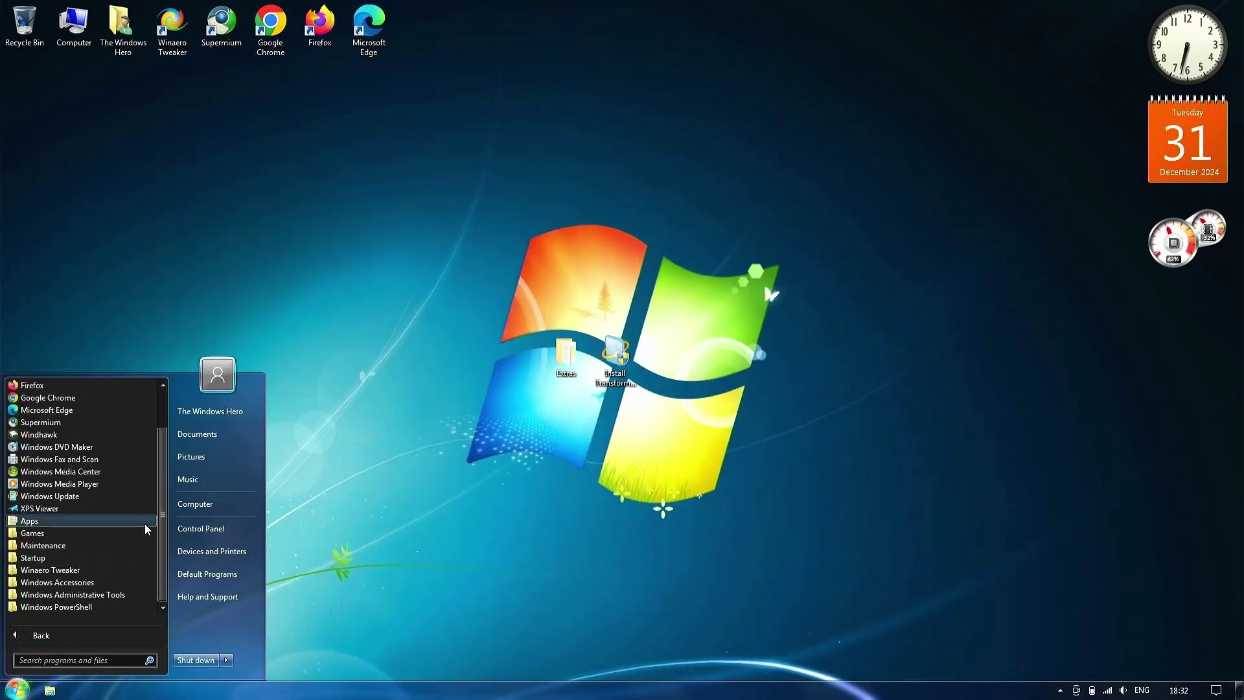
pyautogui.click(78, 520)
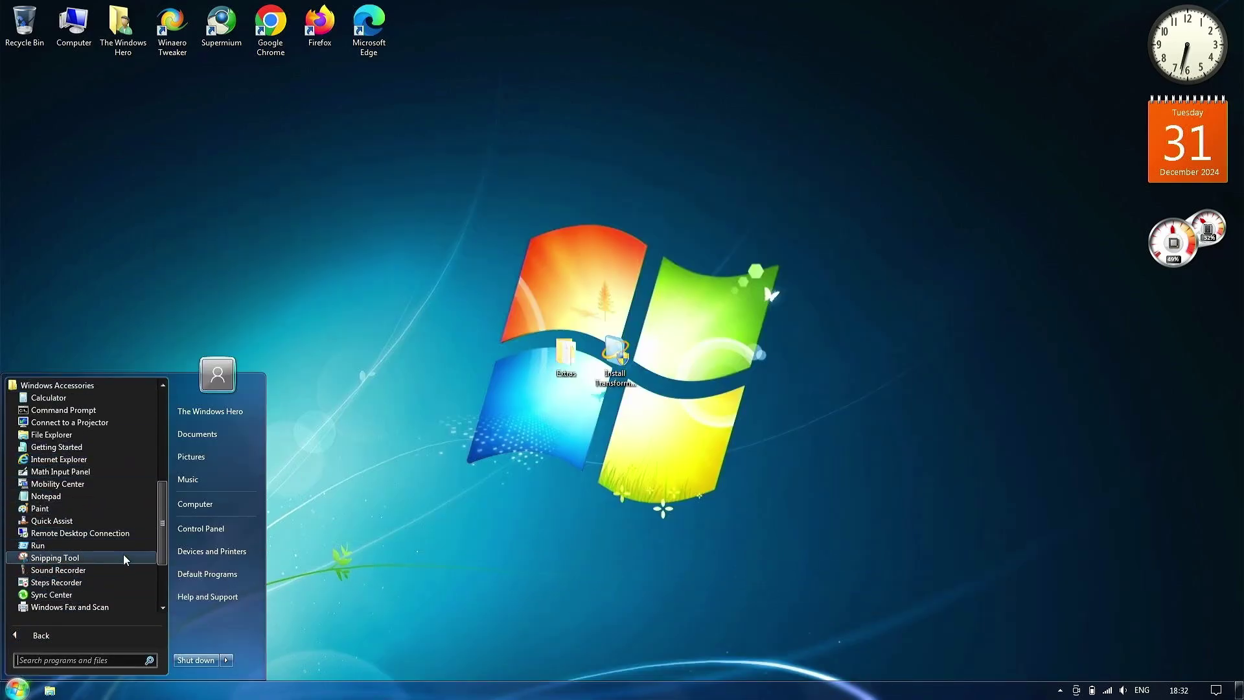
pyautogui.scroll(-3, 123, 554)
pyautogui.click(40, 495)
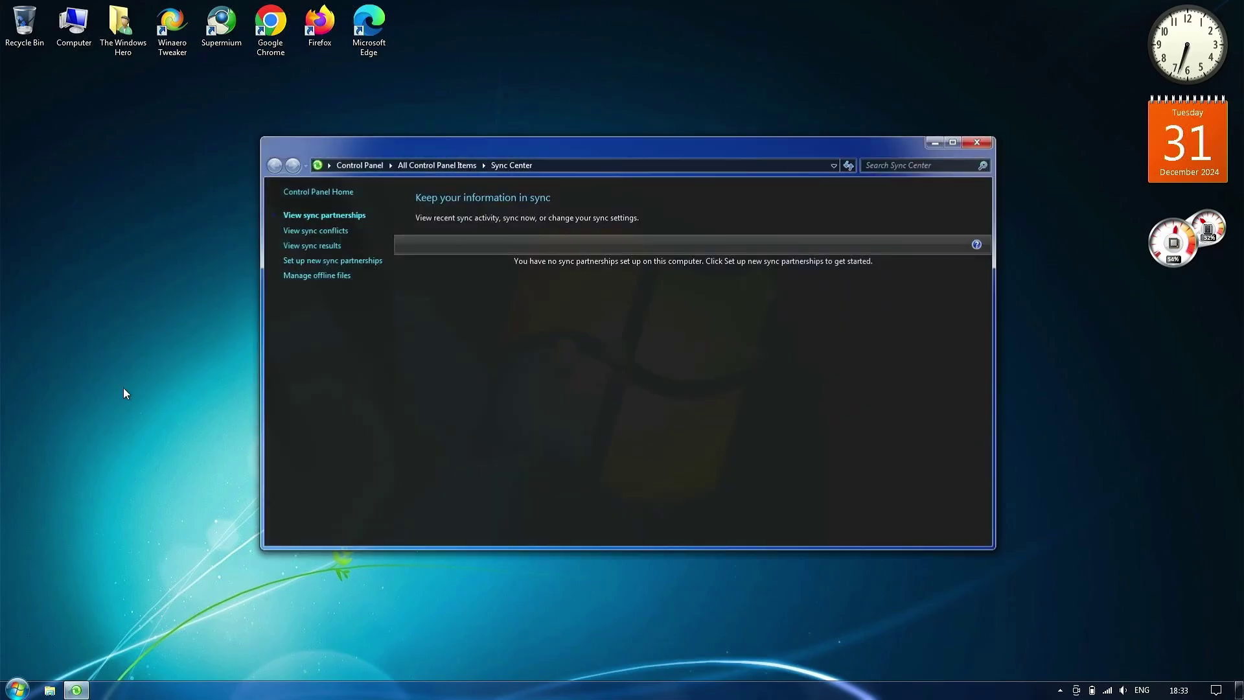
# Go from Sync Center to All Control Panel Items, look through the large icons, and close the window
pyautogui.click(360, 165)
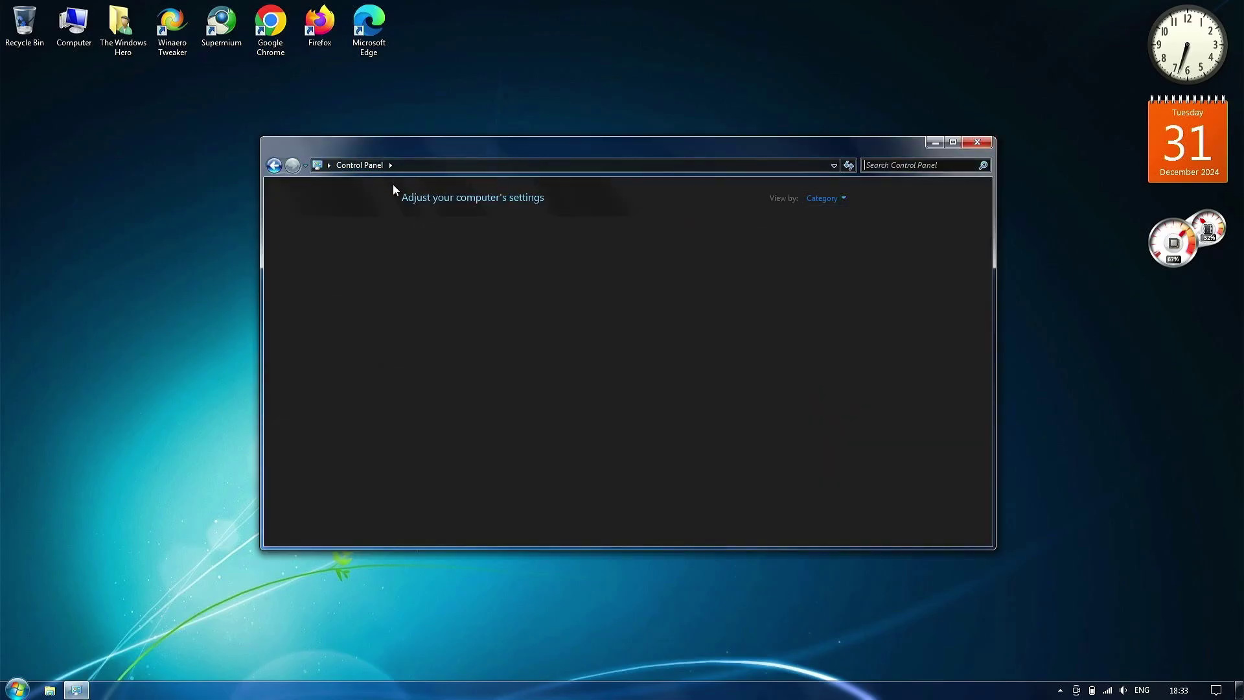
pyautogui.click(391, 166)
pyautogui.click(409, 175)
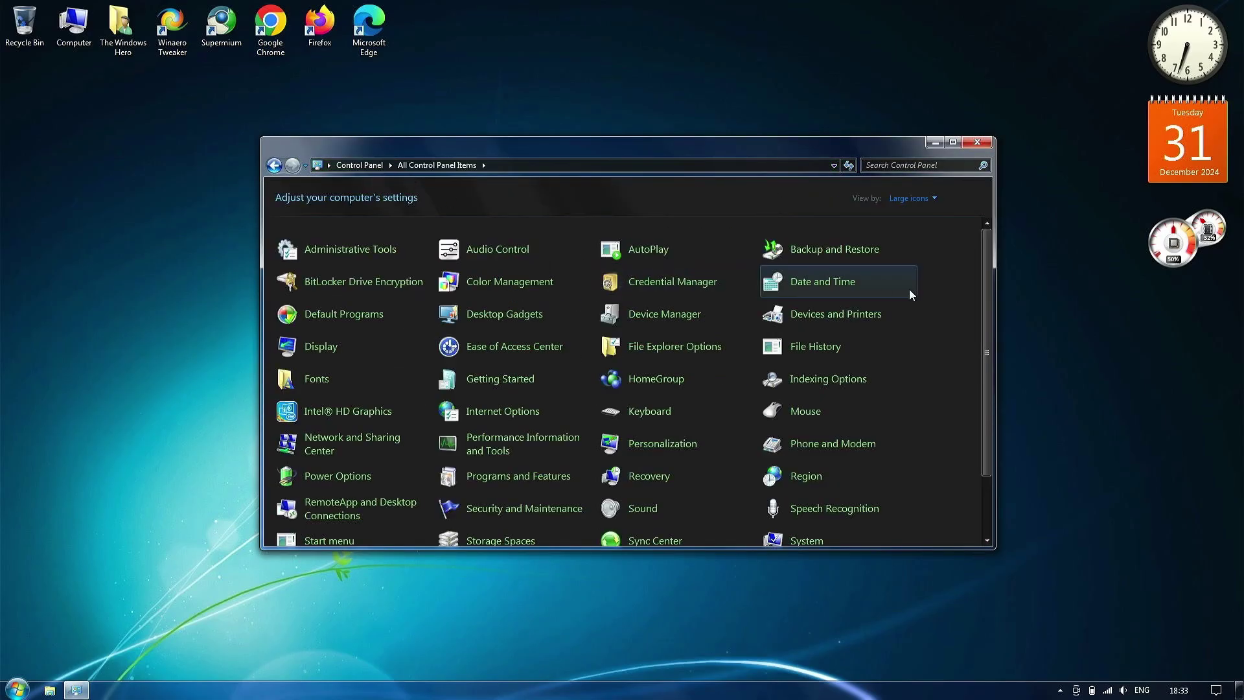
pyautogui.scroll(-2, 986, 336)
pyautogui.click(969, 144)
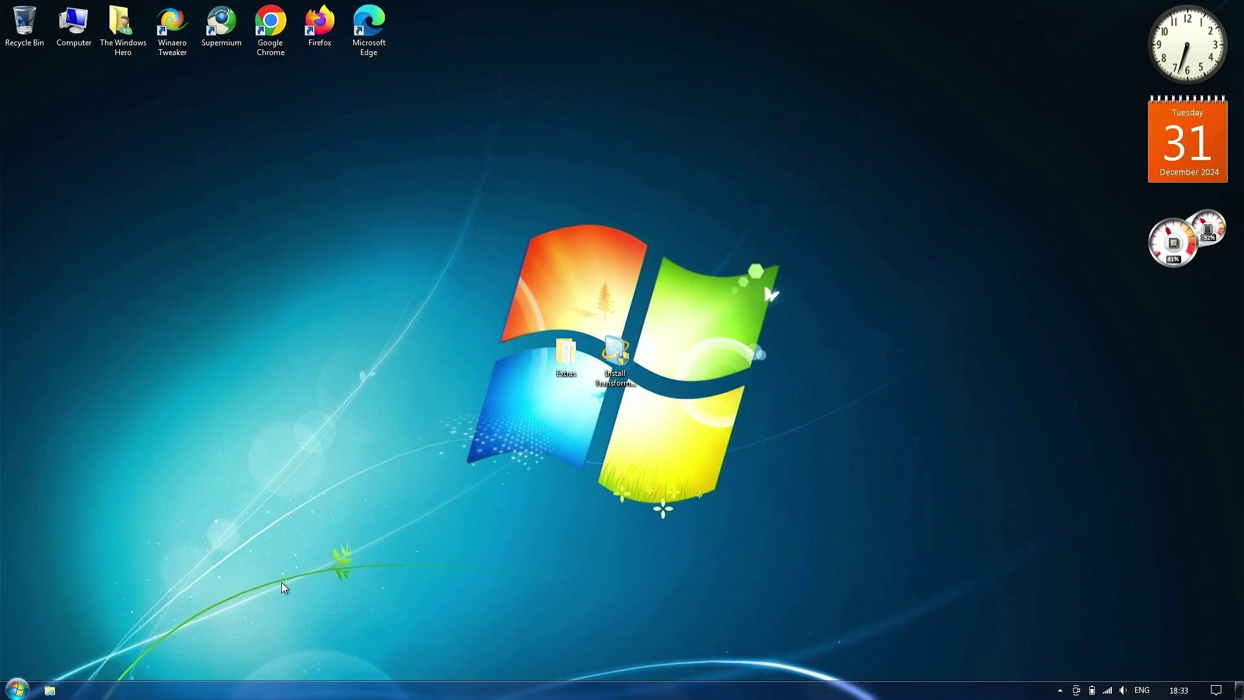
# Open the System information window and move it aside to examine the Windows edition and hardware details
pyautogui.click(31, 692)
pyautogui.press('super+Pause')
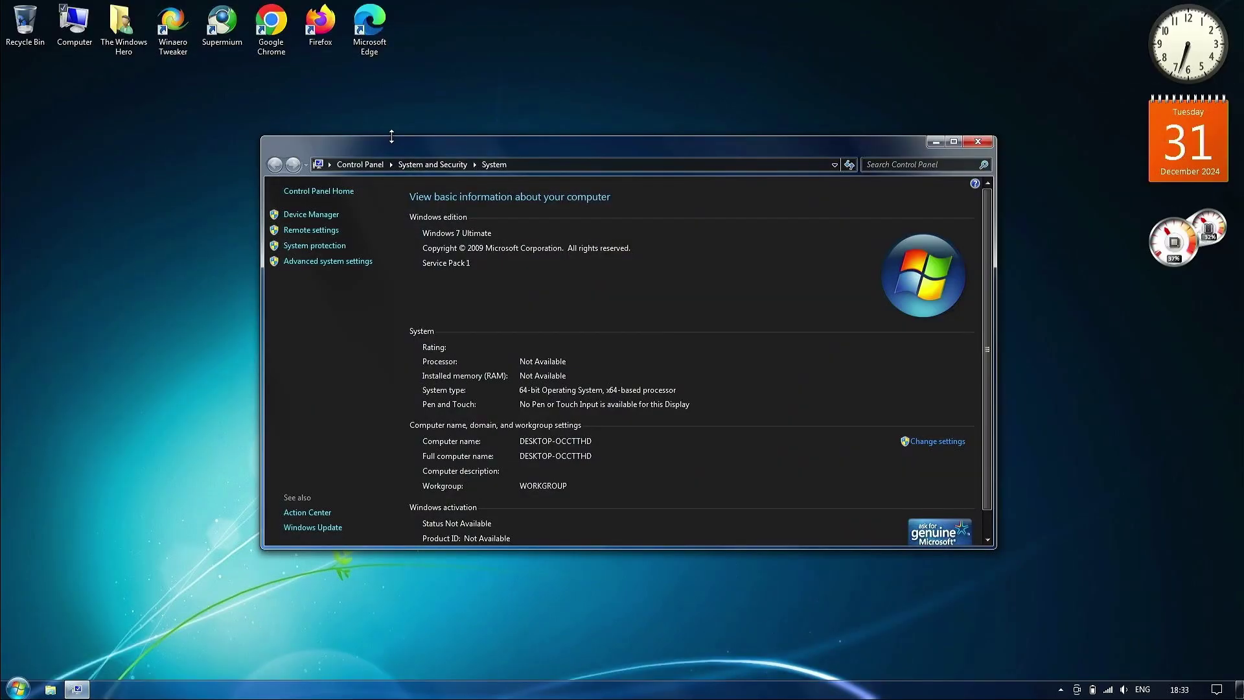
pyautogui.moveTo(397, 145); pyautogui.dragTo(578, 72)
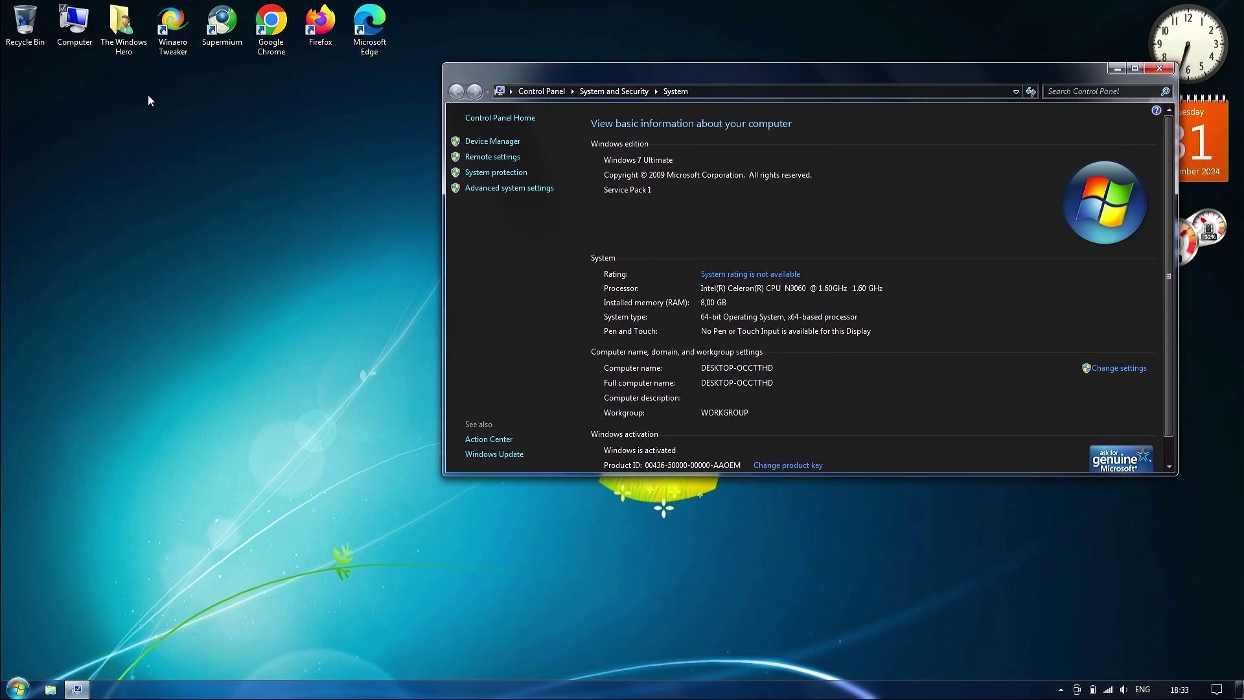
# Run winver to view the About Windows dialog
pyautogui.press('super+r')
pyautogui.write('wi')
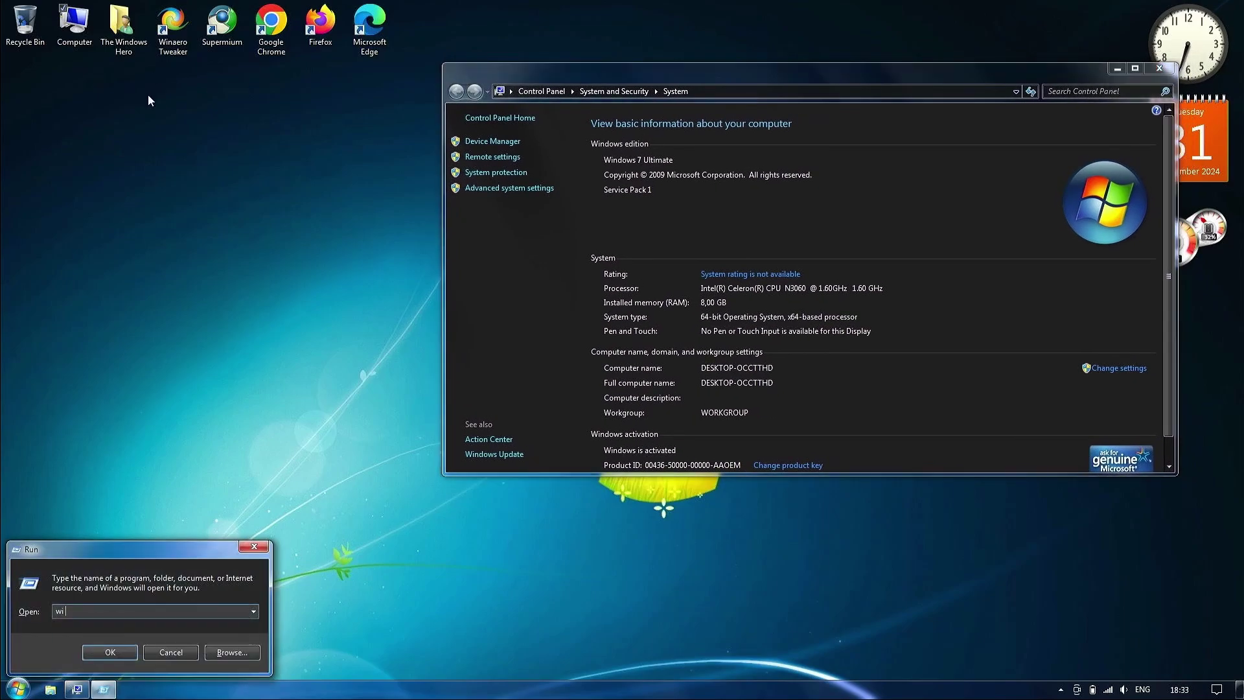
pyautogui.write('n')
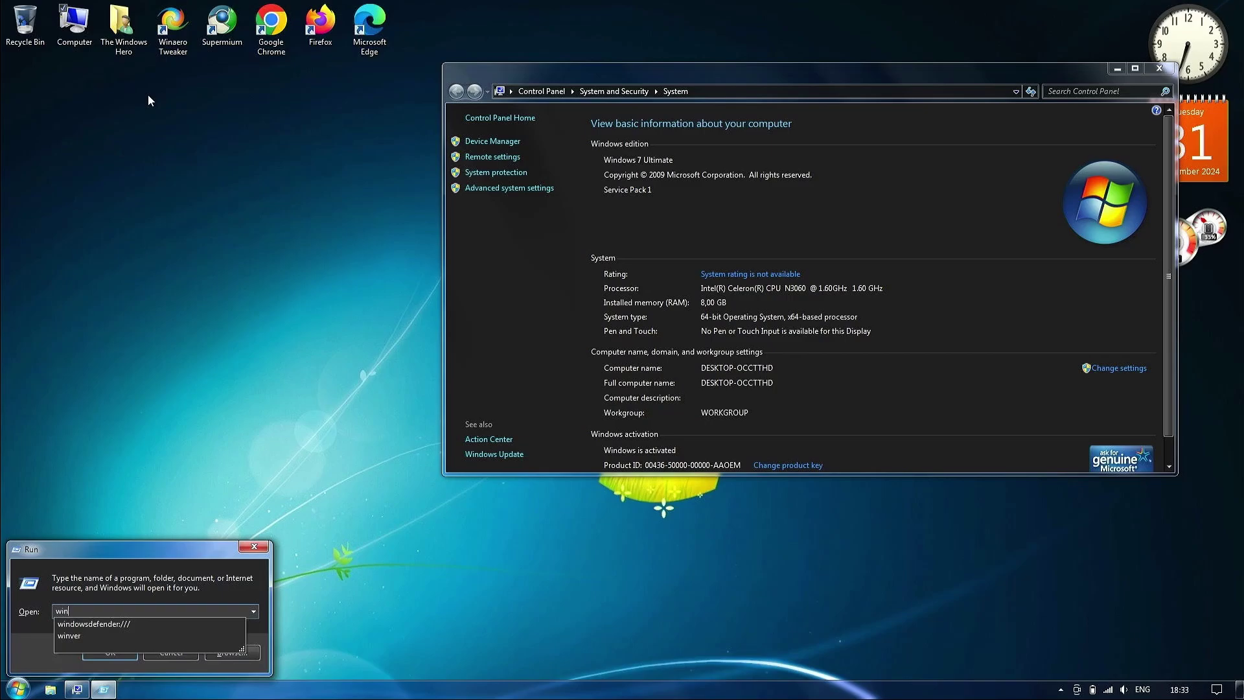
pyautogui.write('ver')
pyautogui.press('Return')
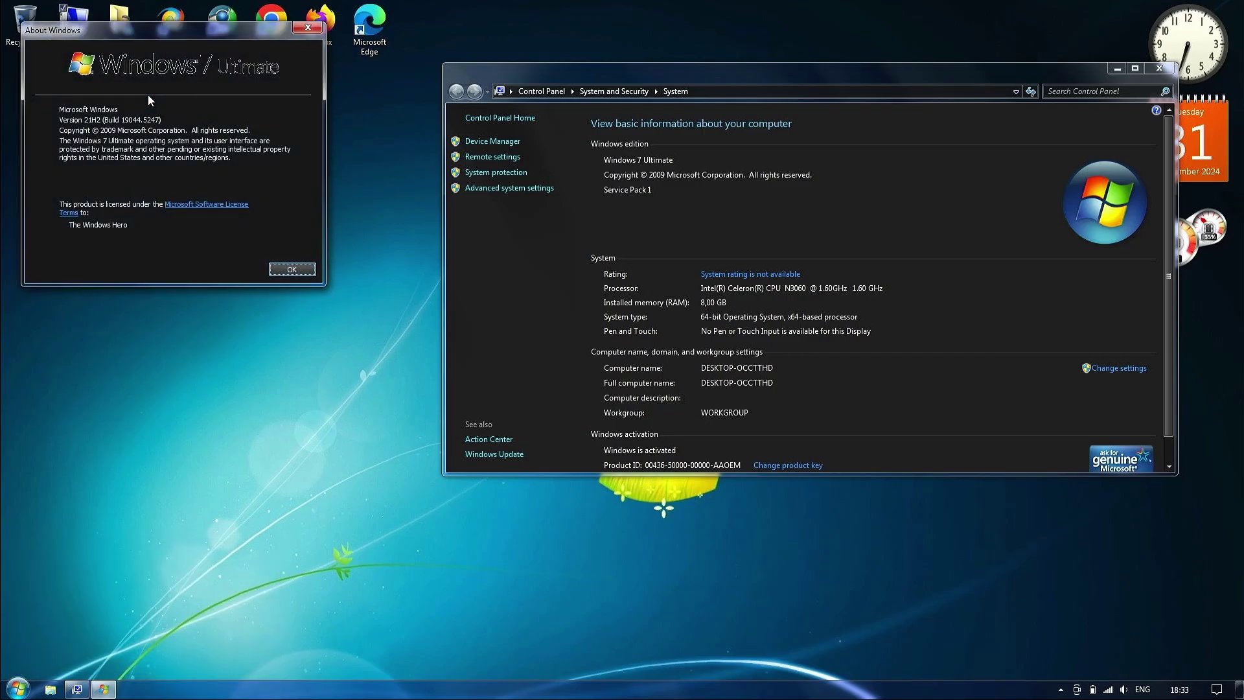